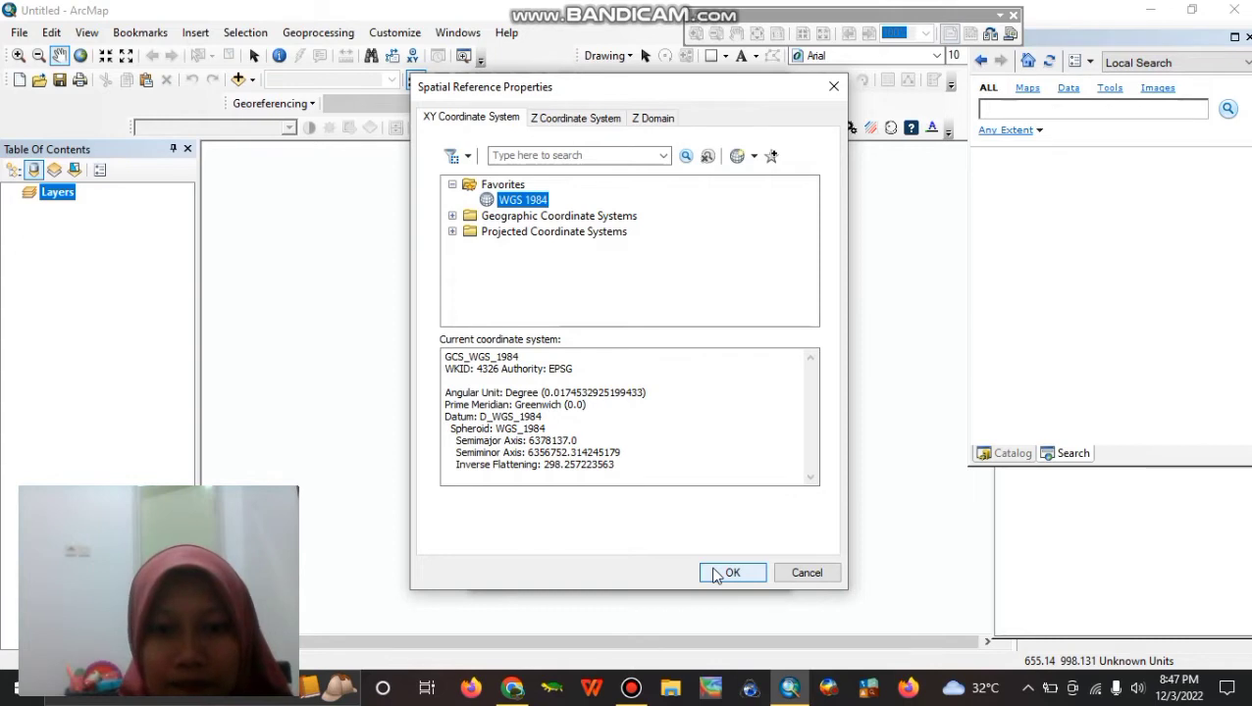
Add the SPLBANDUNG2019.txt table to the map as an XY point layer with WGS 1984 coordinates.
{"action": "left_click", "coordinate": [652, 573]}
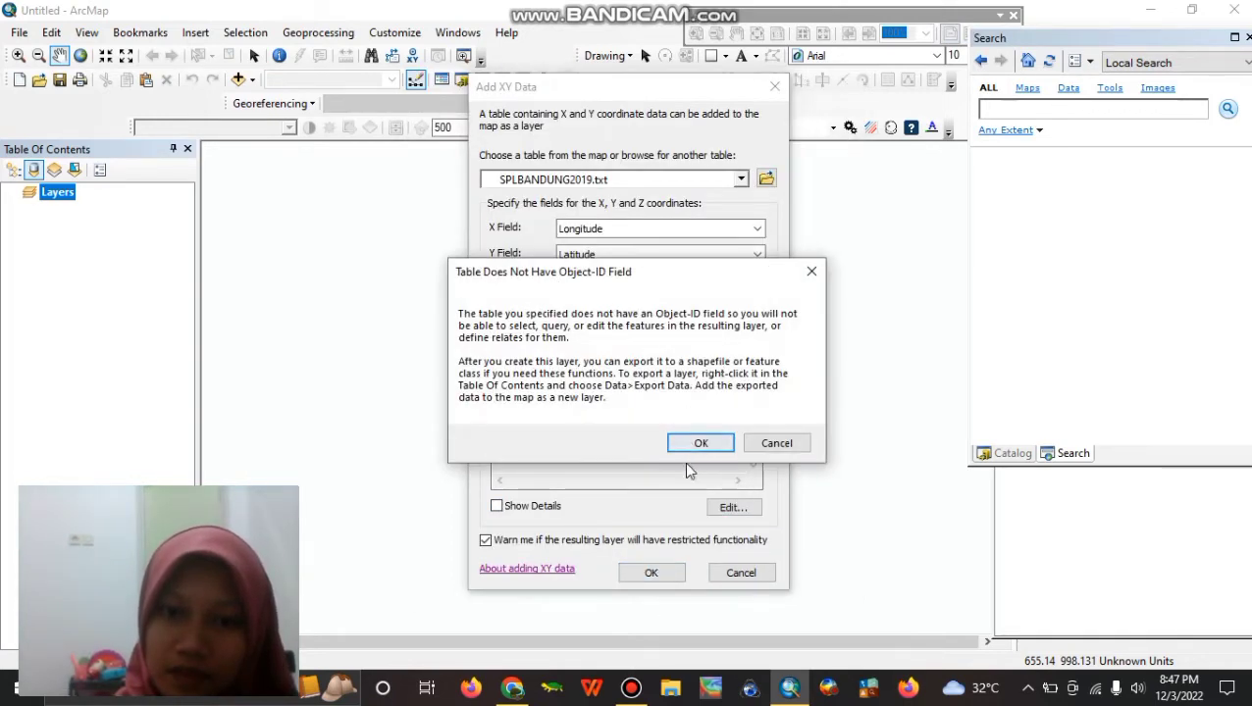
{"action": "left_click", "coordinate": [695, 444]}
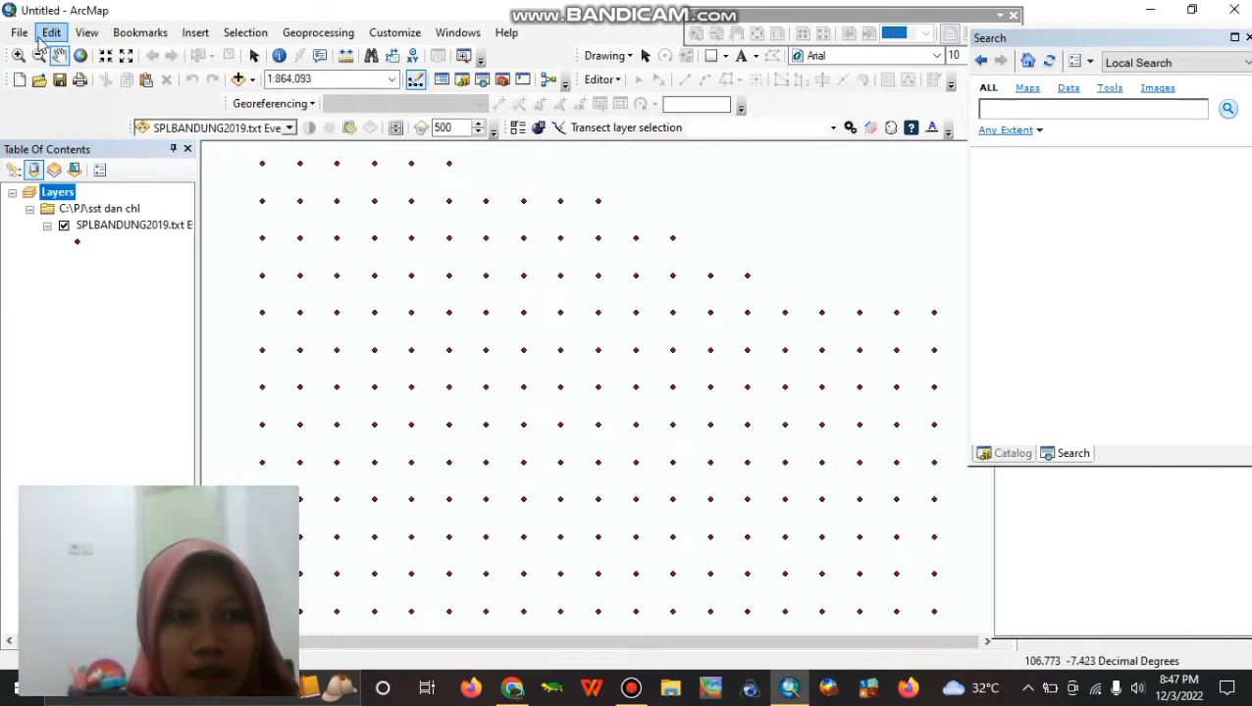
Add KLOROFIL-A.txt from the sst dan chl folder as an XY point layer, with chlor_a as the Z field.
{"action": "left_click", "coordinate": [18, 34]}
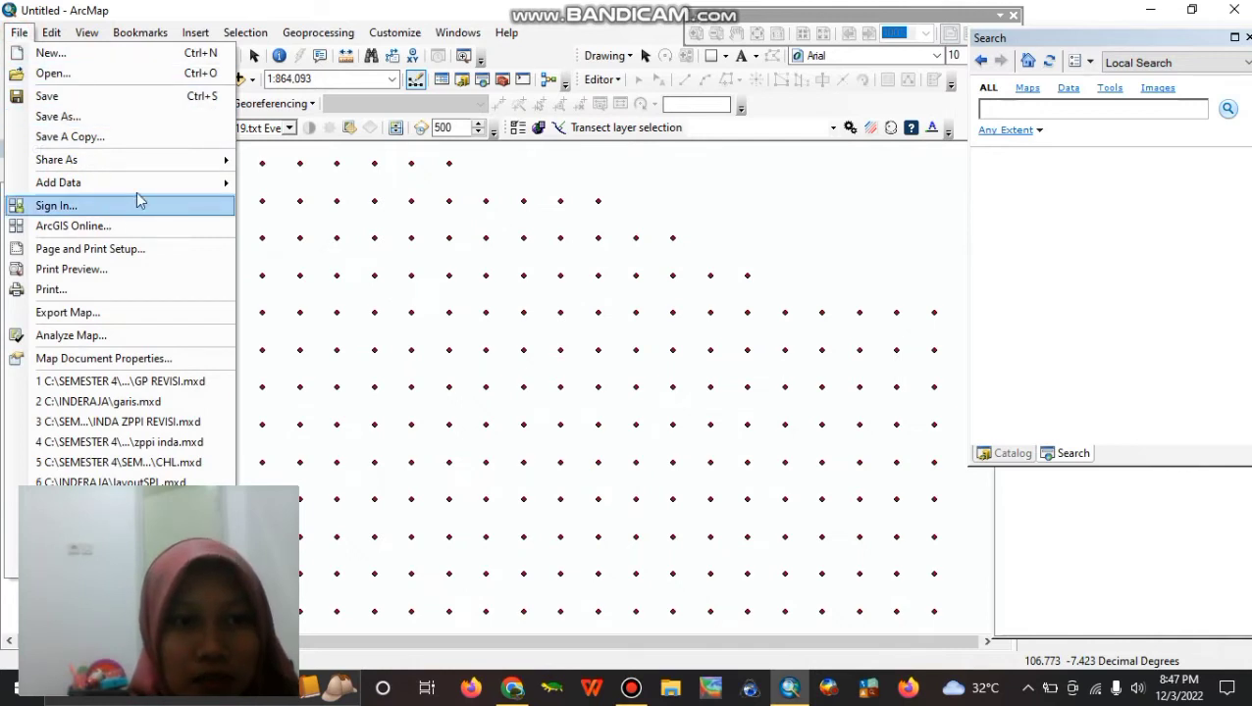
{"action": "mouse_move", "coordinate": [167, 185]}
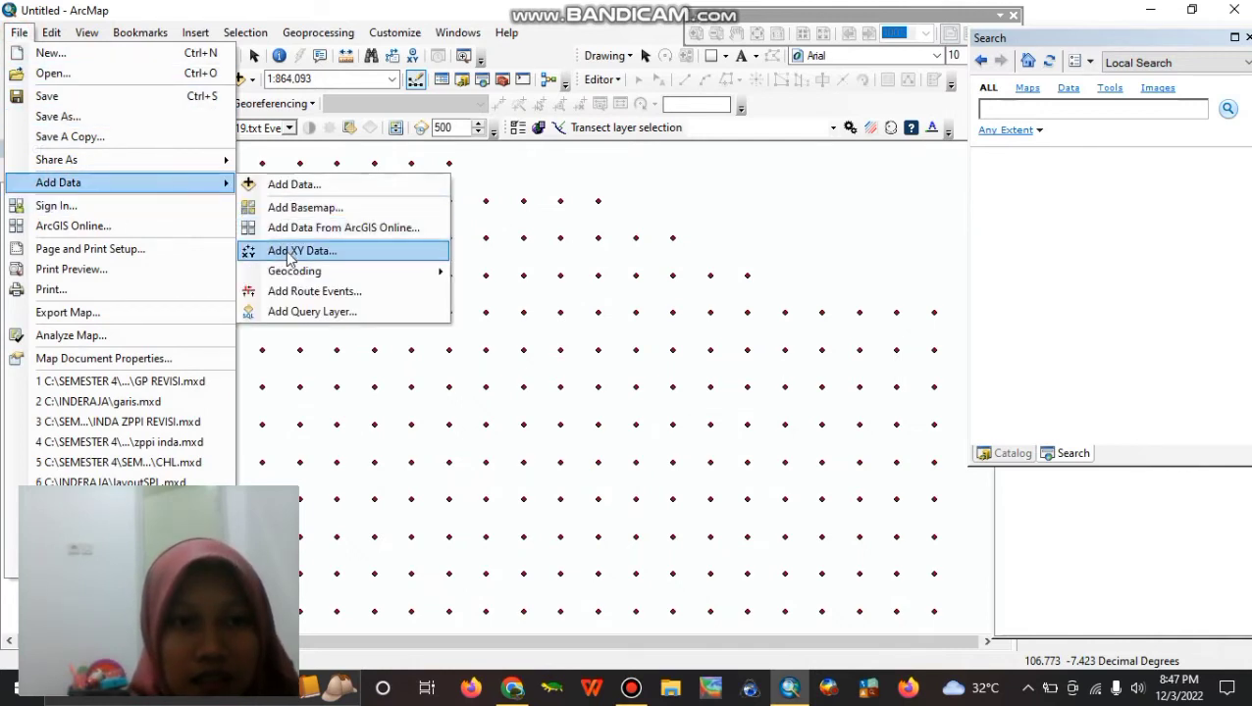
{"action": "left_click", "coordinate": [289, 252]}
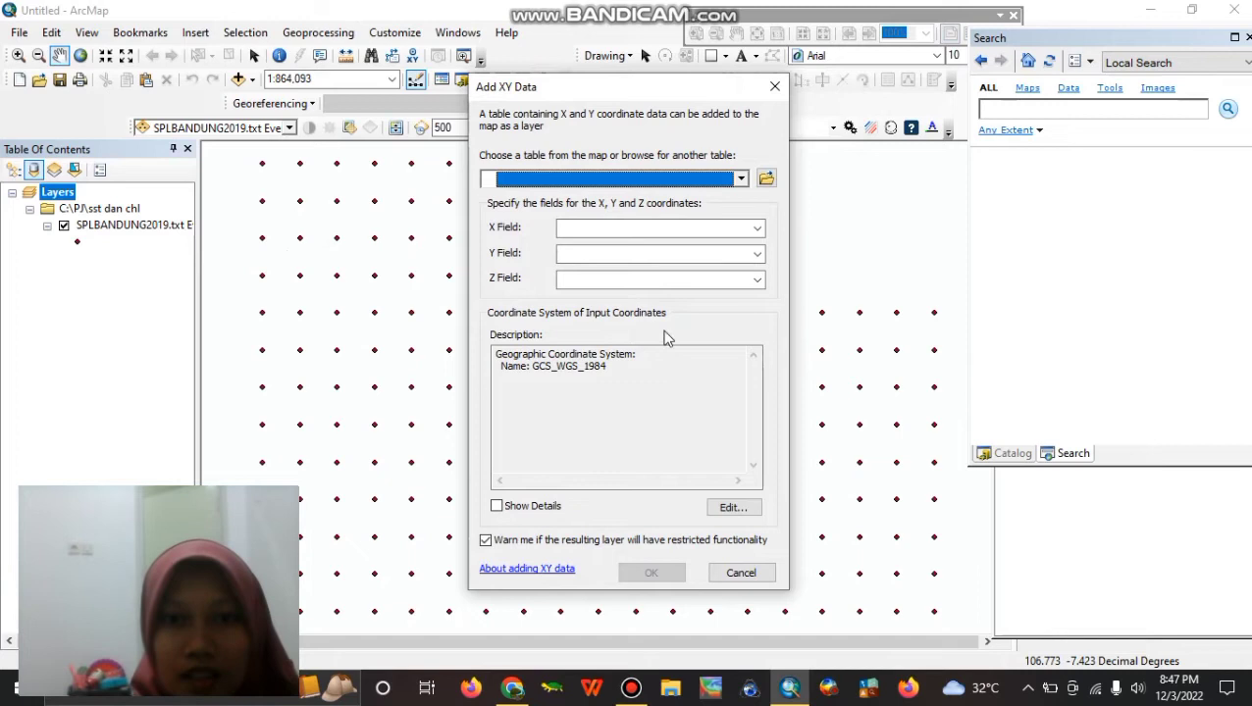
{"action": "left_click", "coordinate": [764, 177]}
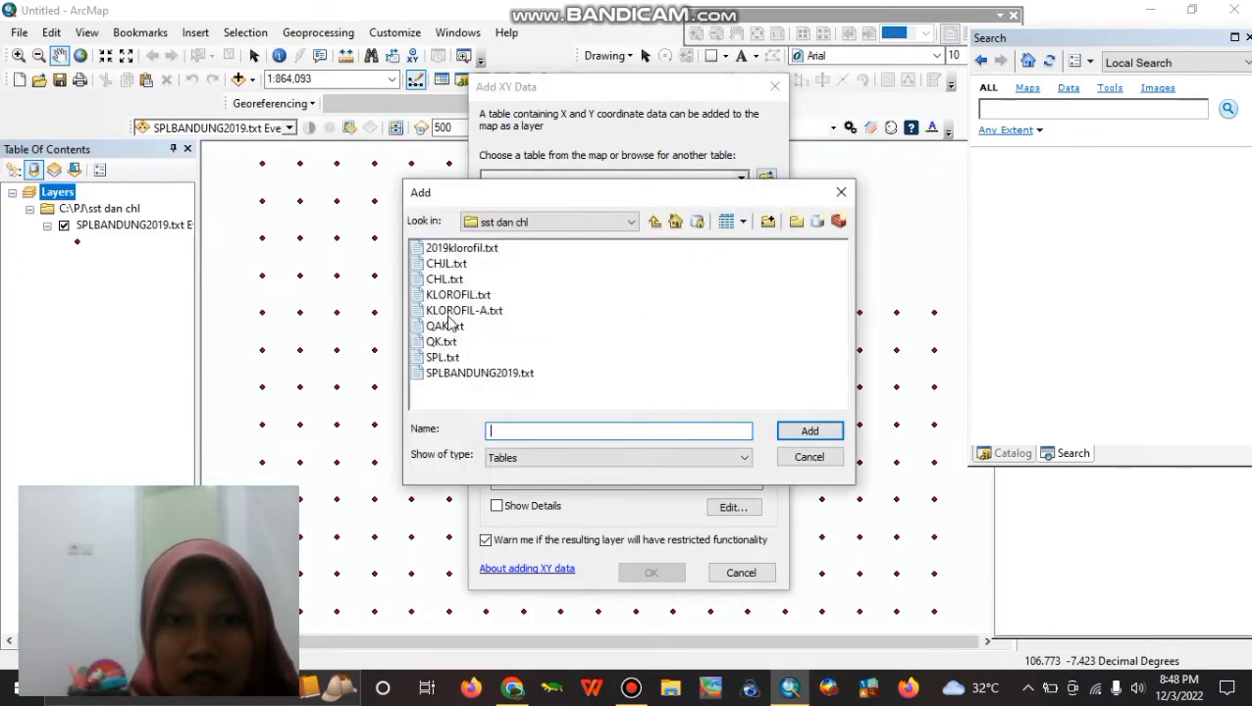
{"action": "left_click", "coordinate": [457, 310]}
{"action": "left_click", "coordinate": [806, 432]}
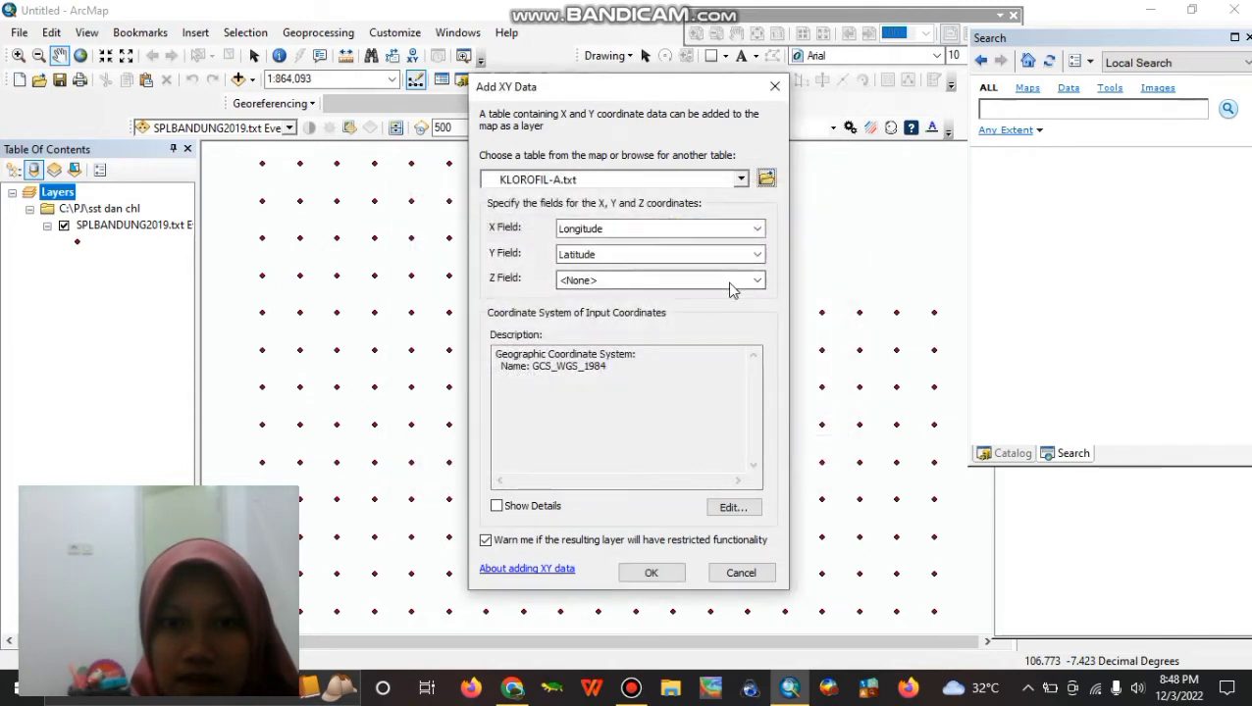
{"action": "left_click", "coordinate": [731, 282]}
{"action": "left_click", "coordinate": [691, 334]}
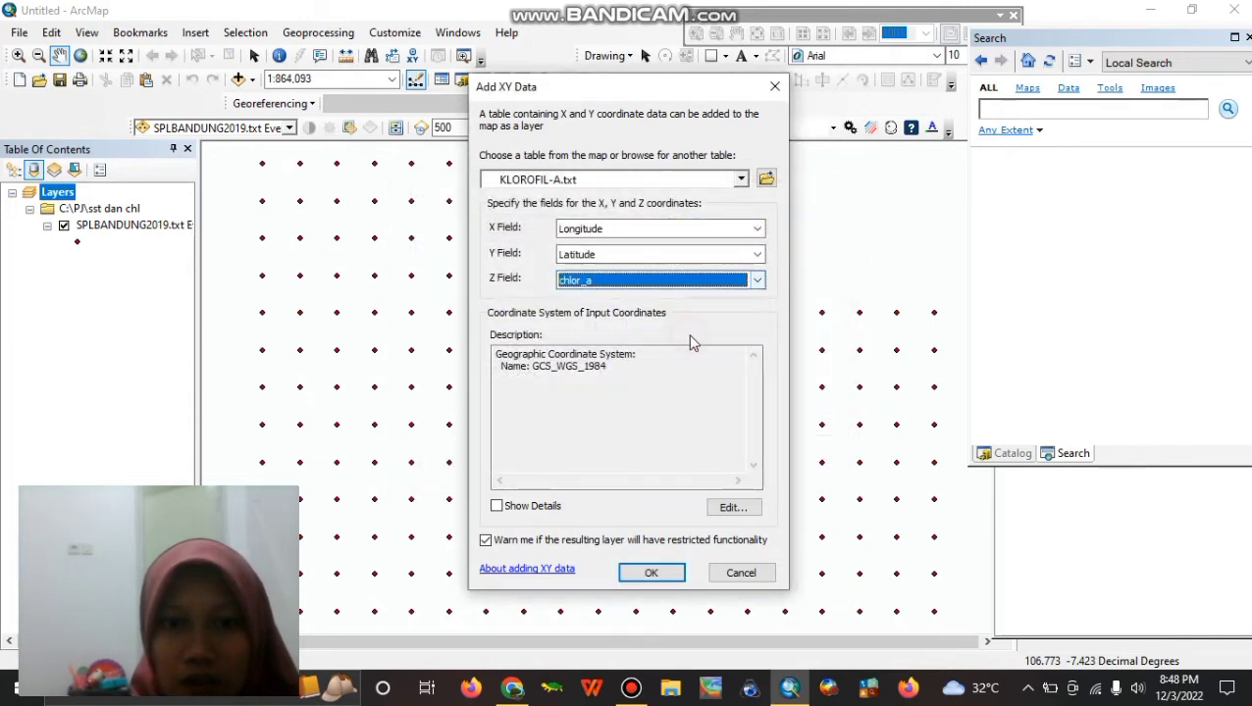
{"action": "left_click", "coordinate": [665, 576]}
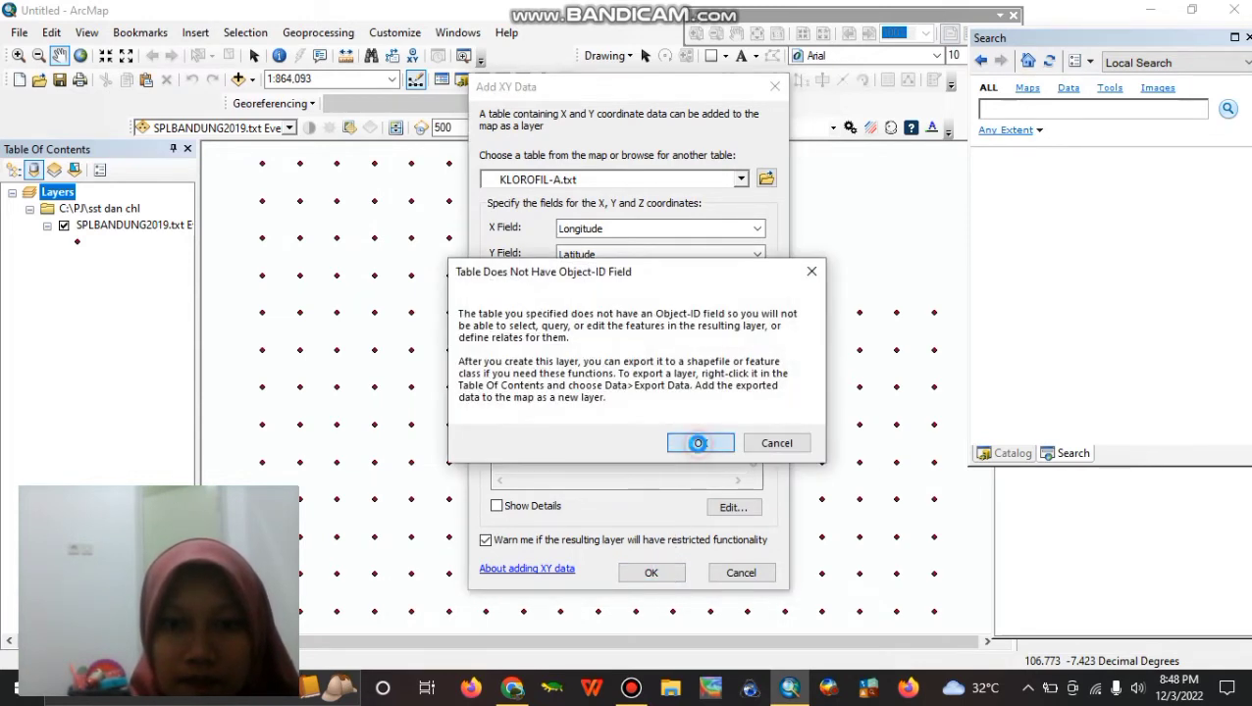
{"action": "left_click", "coordinate": [701, 443]}
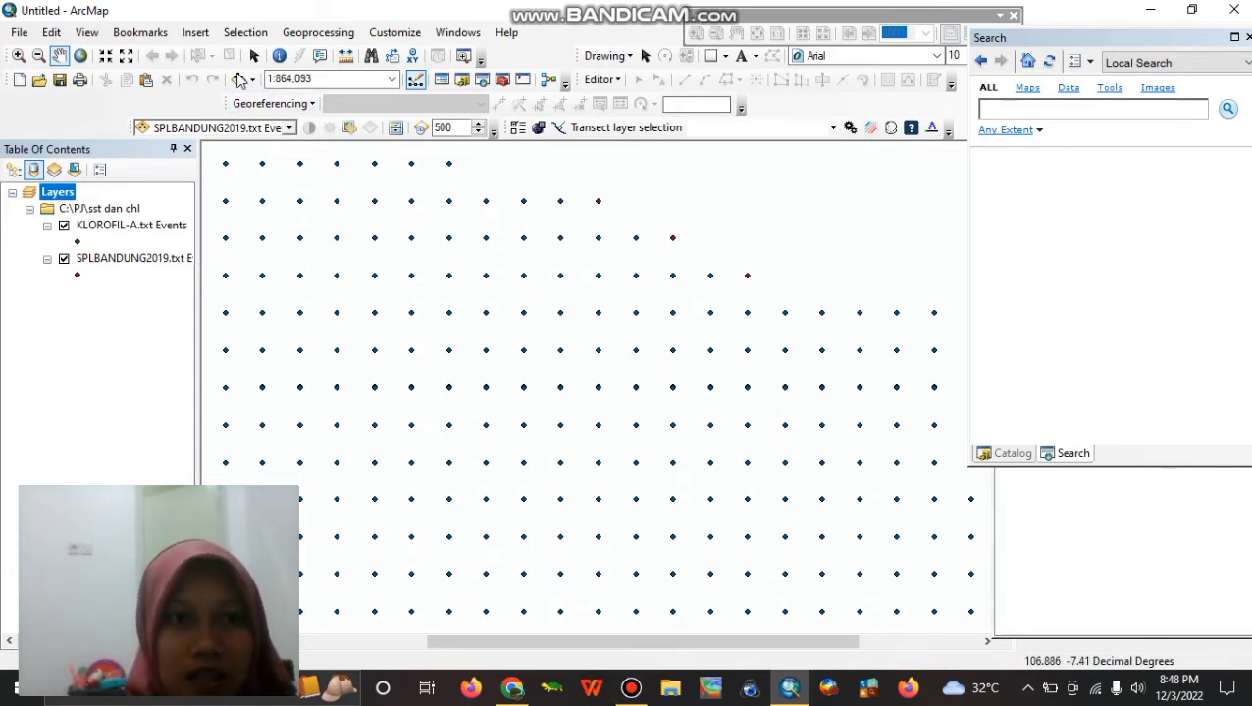
Add the IdKABU_2010.shp boundary shapefile from the SHP Indo folder to the map.
{"action": "left_click", "coordinate": [239, 79]}
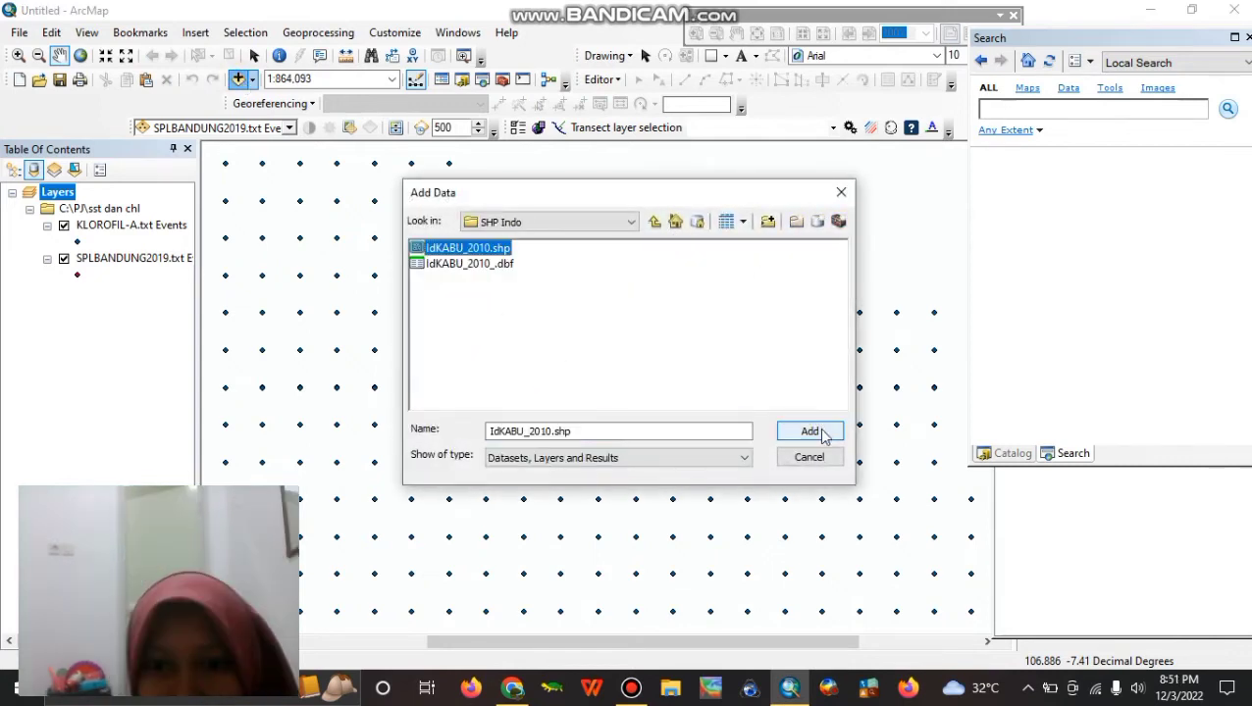
{"action": "left_click", "coordinate": [817, 430]}
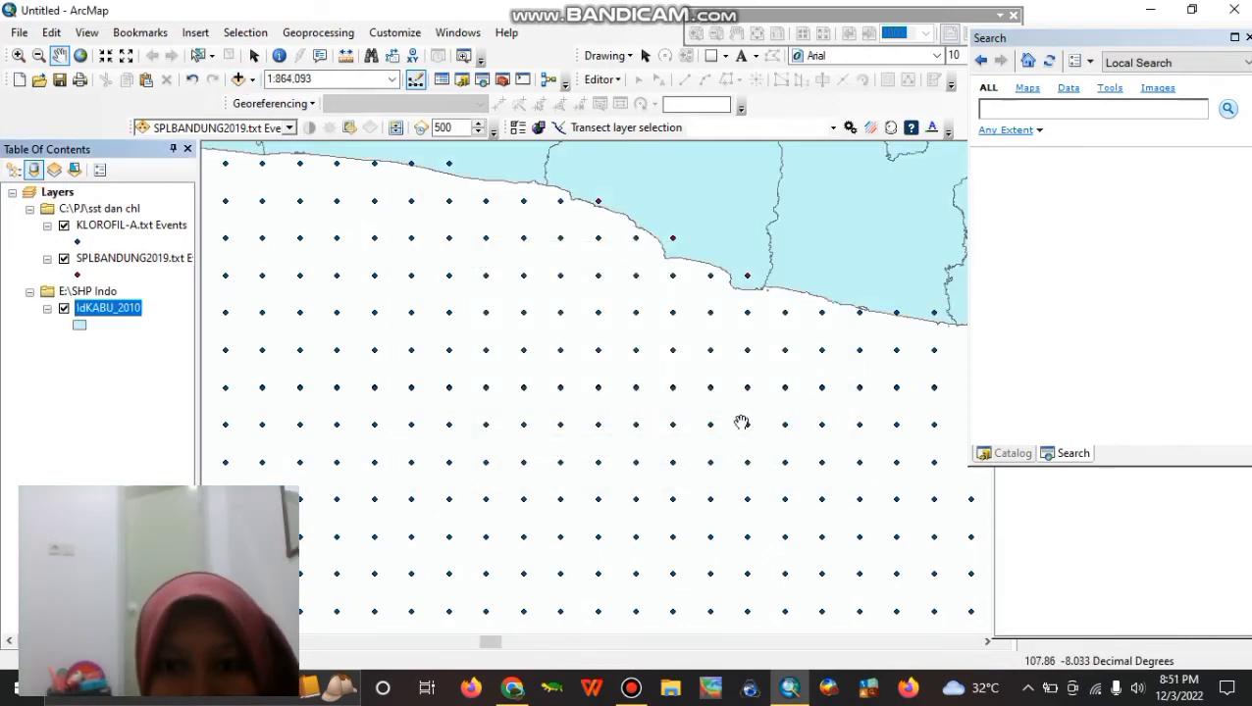
{"action": "scroll", "coordinate": [742, 422], "scroll_direction": "up", "scroll_amount": 2}
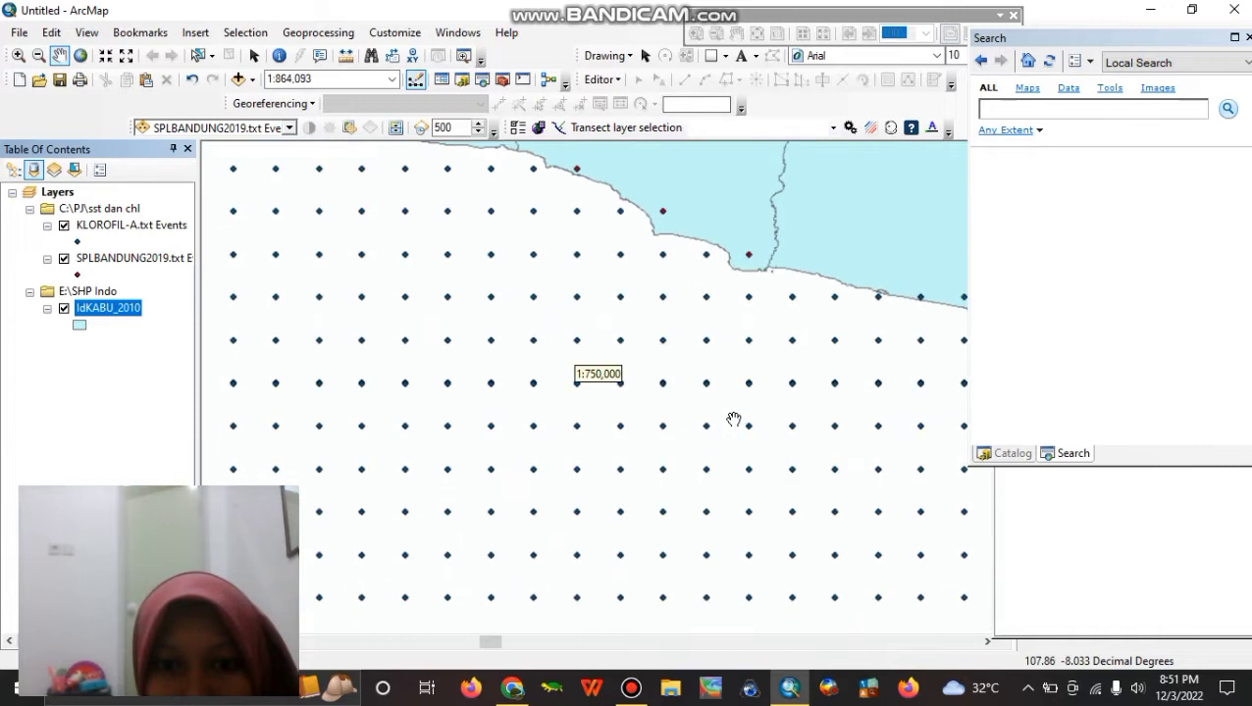
{"action": "scroll", "coordinate": [730, 417], "scroll_direction": "up", "scroll_amount": 2}
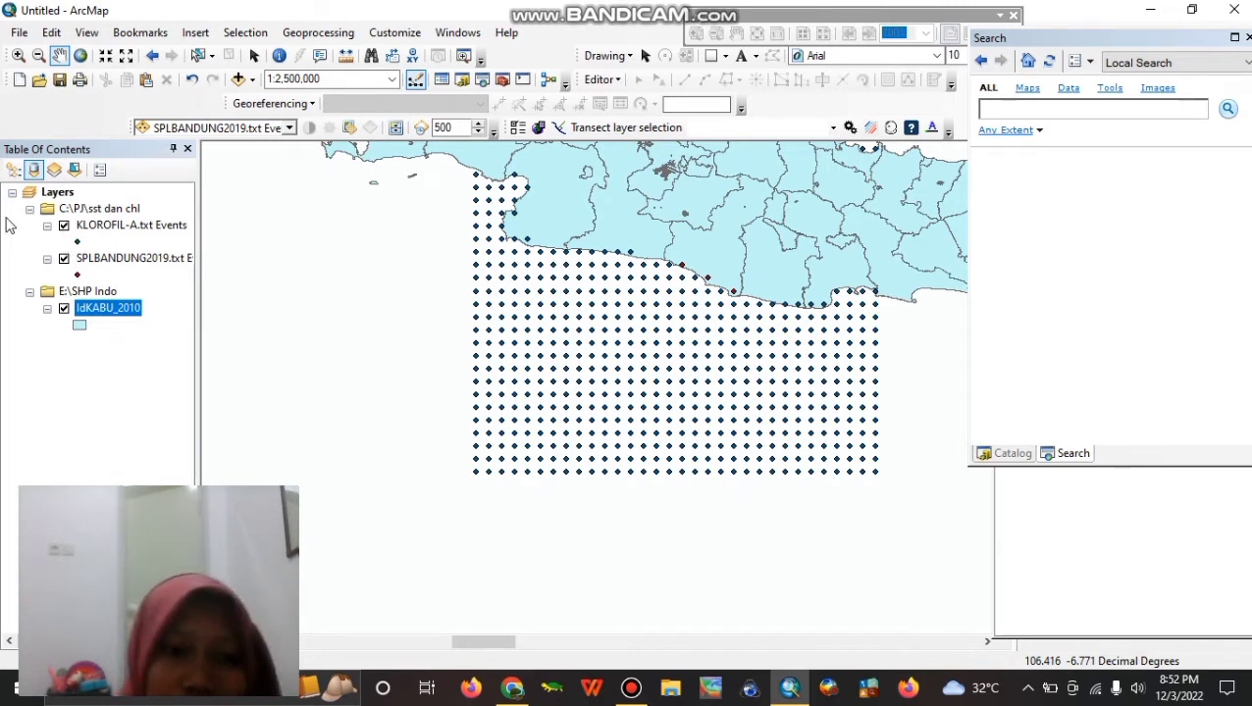
Compare the coverage of the KLOROFIL-A and SPLBANDUNG2019 point layers by hiding and showing each one.
{"action": "left_click", "coordinate": [65, 227]}
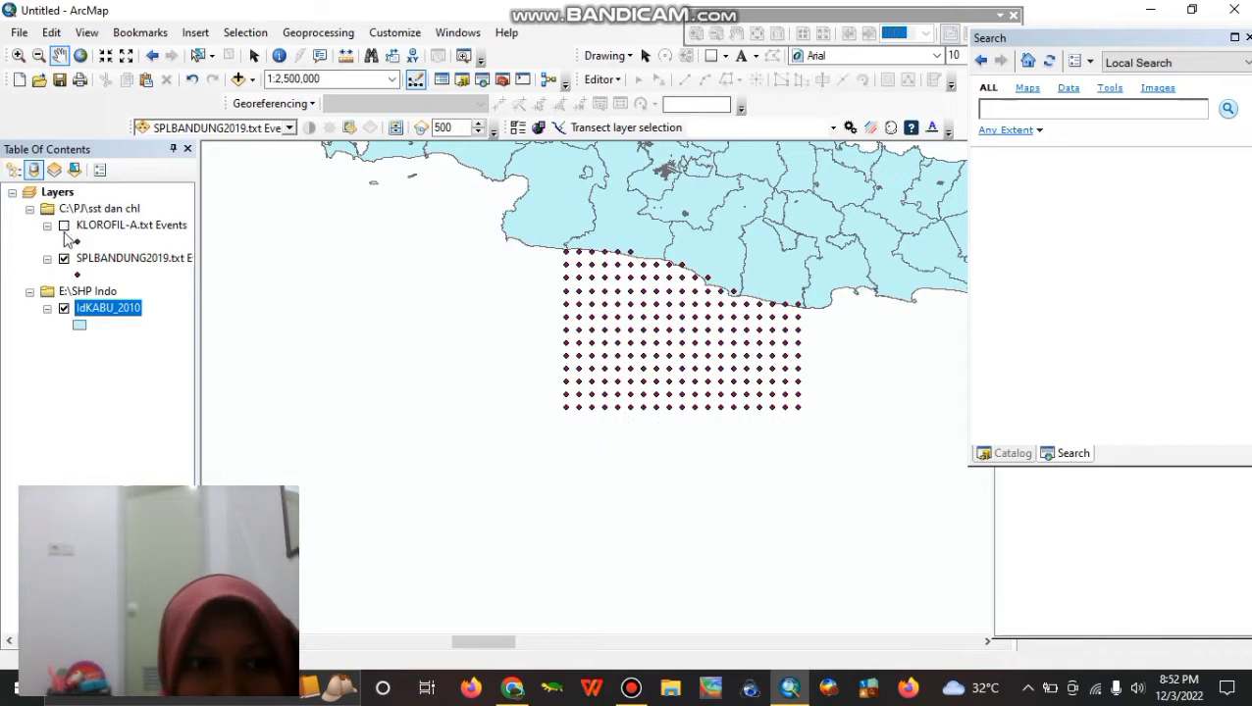
{"action": "left_click", "coordinate": [65, 226]}
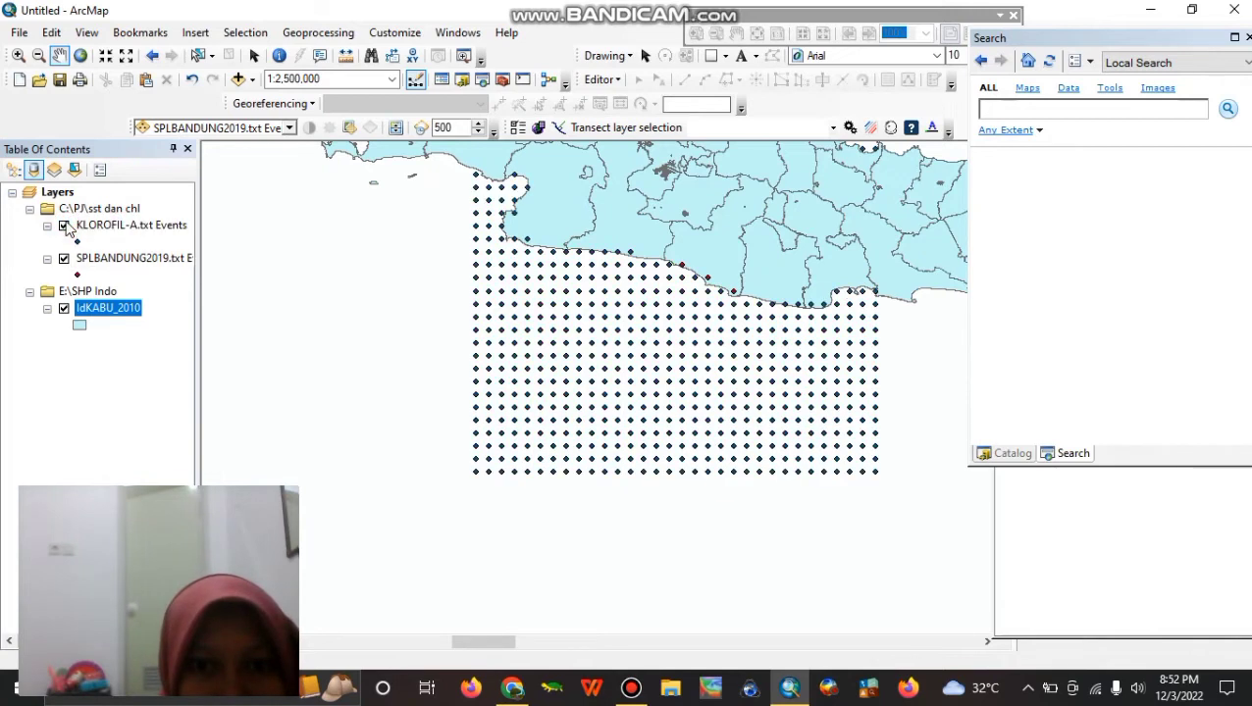
{"action": "left_click", "coordinate": [65, 259]}
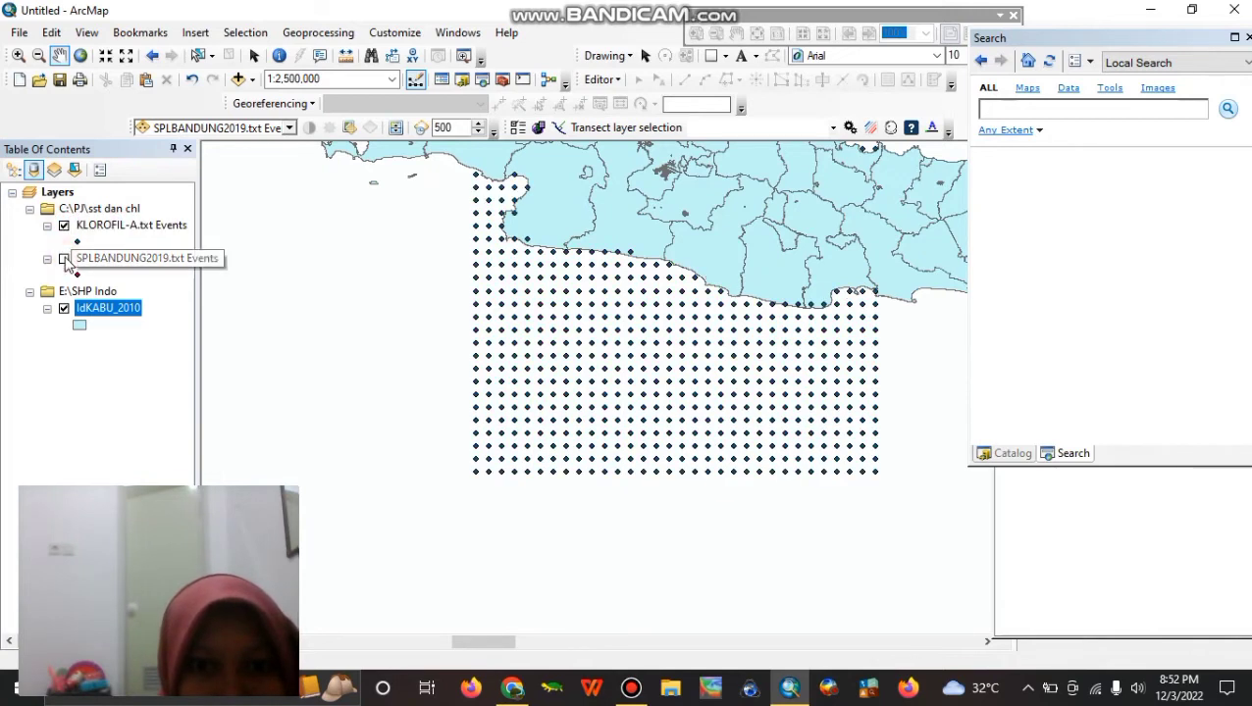
{"action": "left_click", "coordinate": [65, 259]}
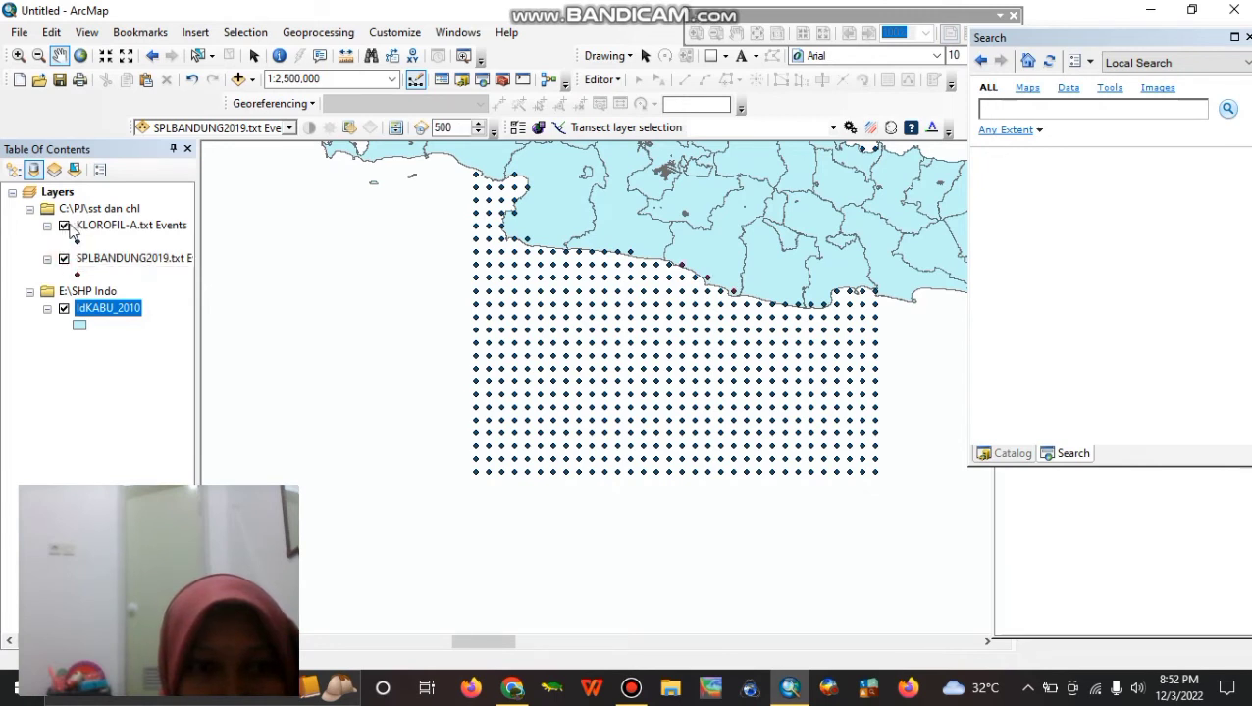
Hide the KLOROFIL-A points and draw a rectangle over the SPLBANDUNG2019 point grid, extending its west edge slightly past the outermost points.
{"action": "left_click", "coordinate": [64, 227]}
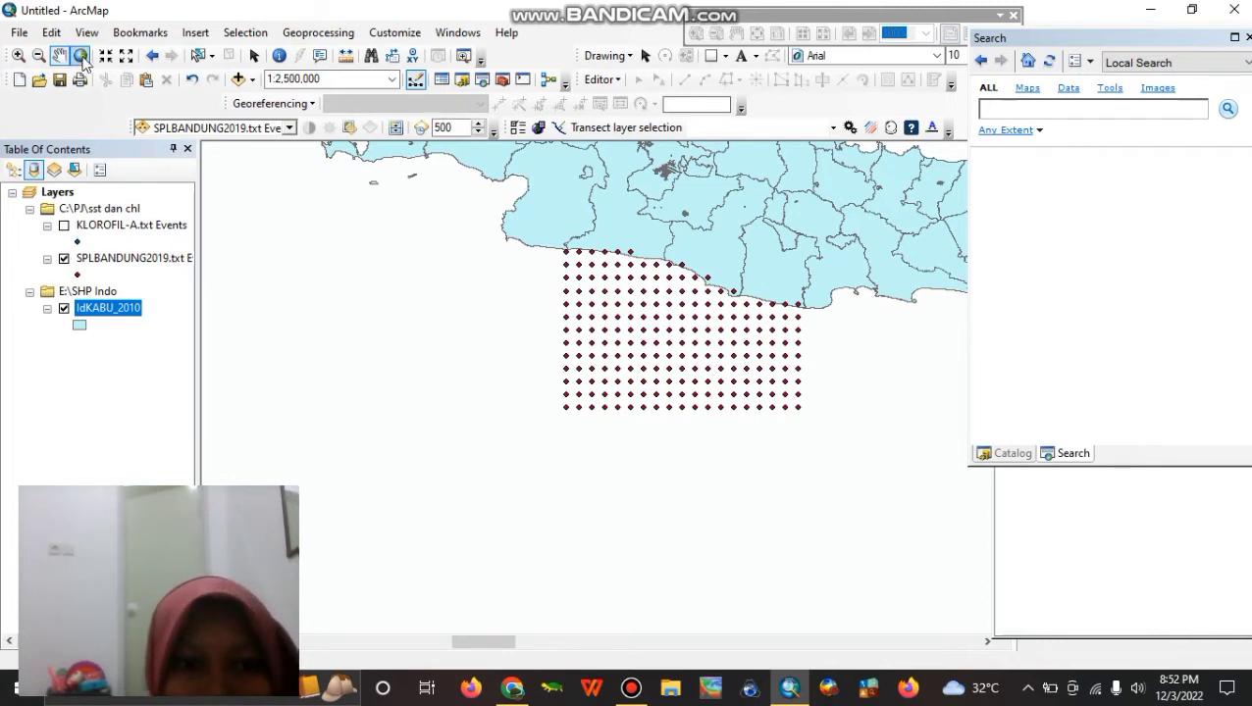
{"action": "left_click", "coordinate": [711, 58]}
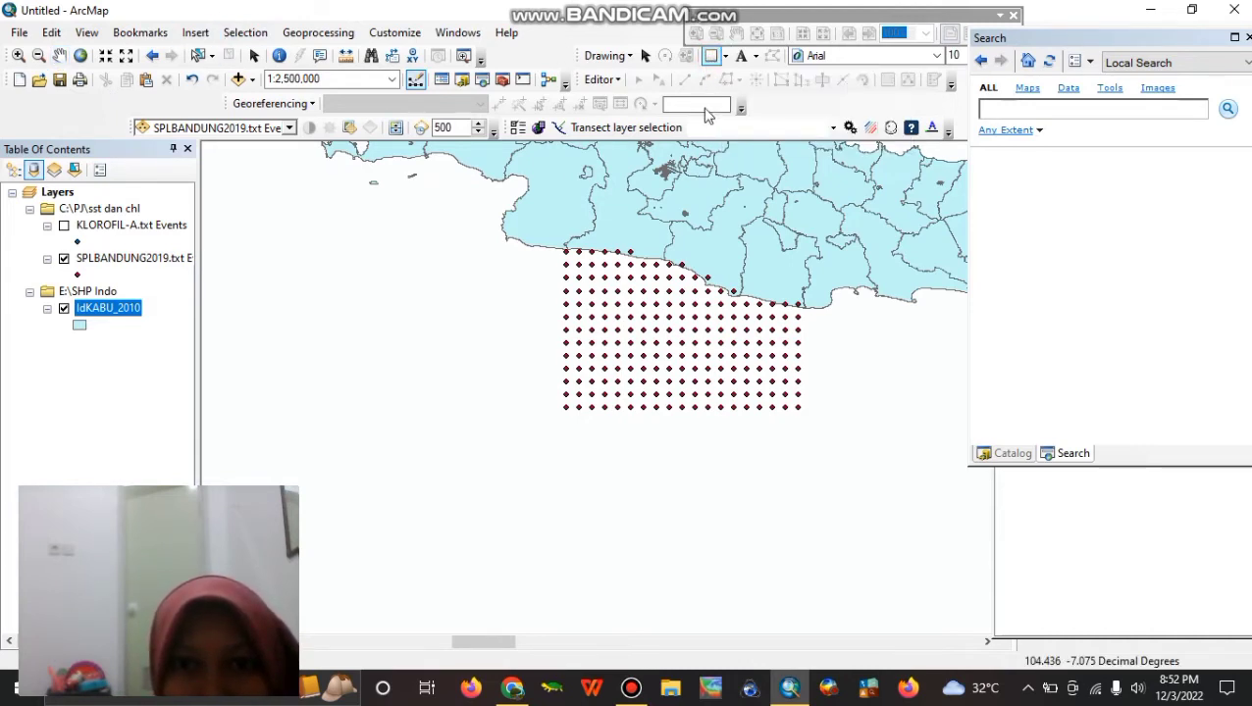
{"action": "left_click_drag", "start_coordinate": [565, 251], "coordinate": [801, 413]}
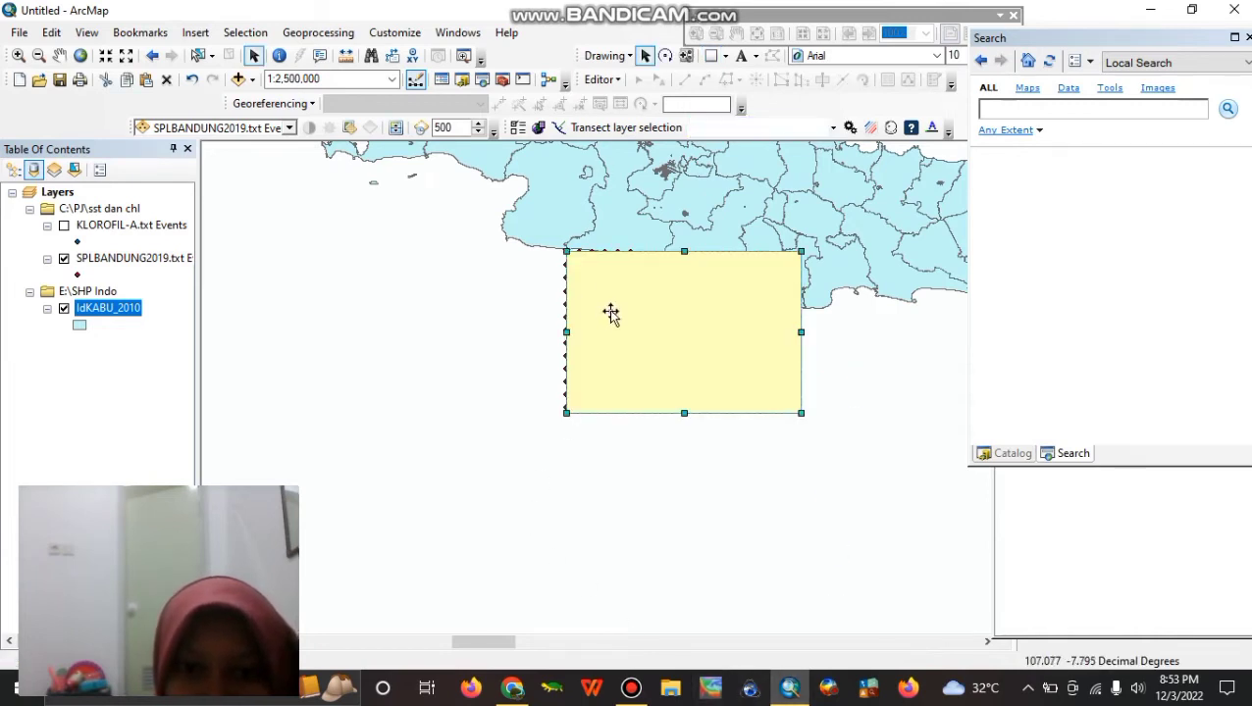
{"action": "left_click", "coordinate": [564, 333]}
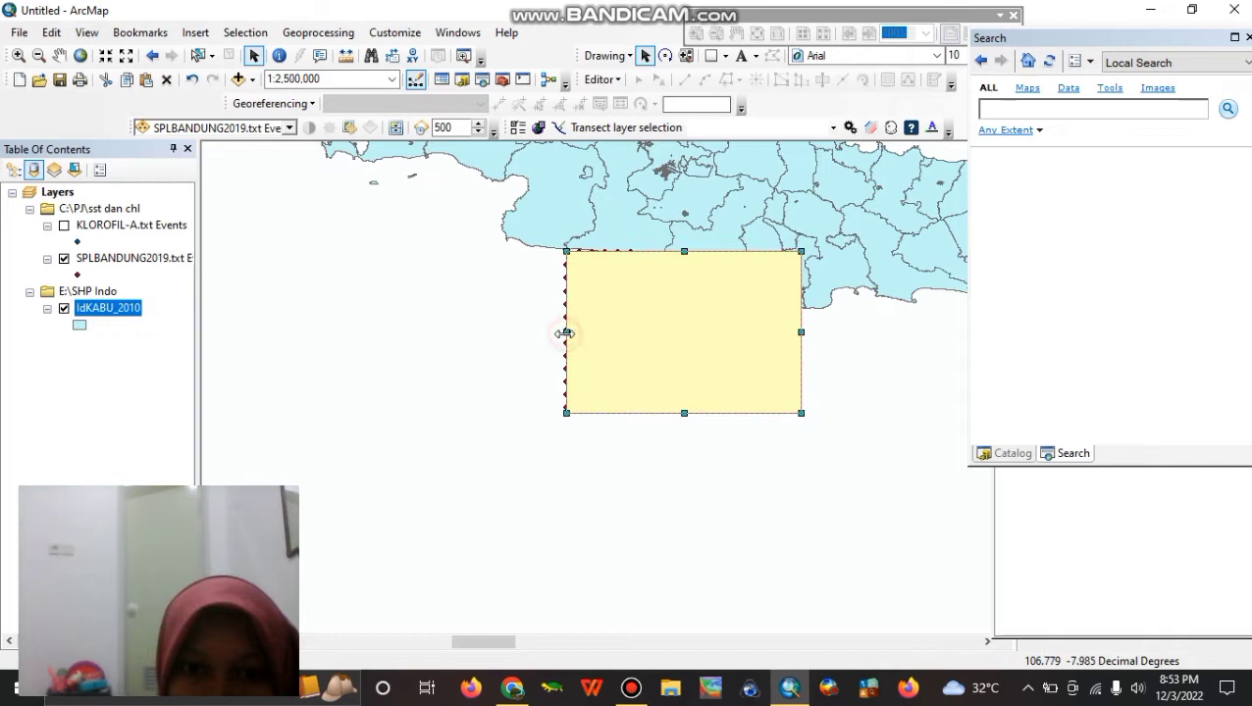
{"action": "left_click_drag", "start_coordinate": [565, 333], "coordinate": [561, 332]}
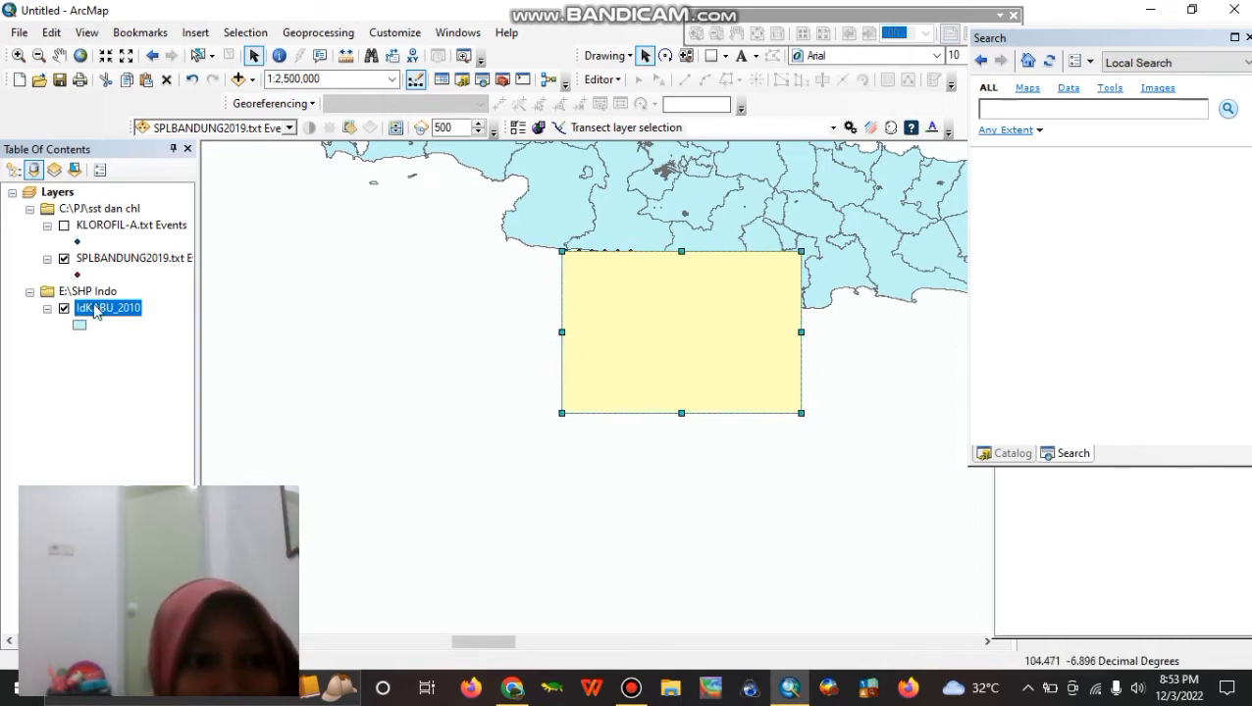
Check the rectangle against the KLOROFIL-A points by showing and hiding that layer, leaving it hidden.
{"action": "left_click", "coordinate": [64, 226]}
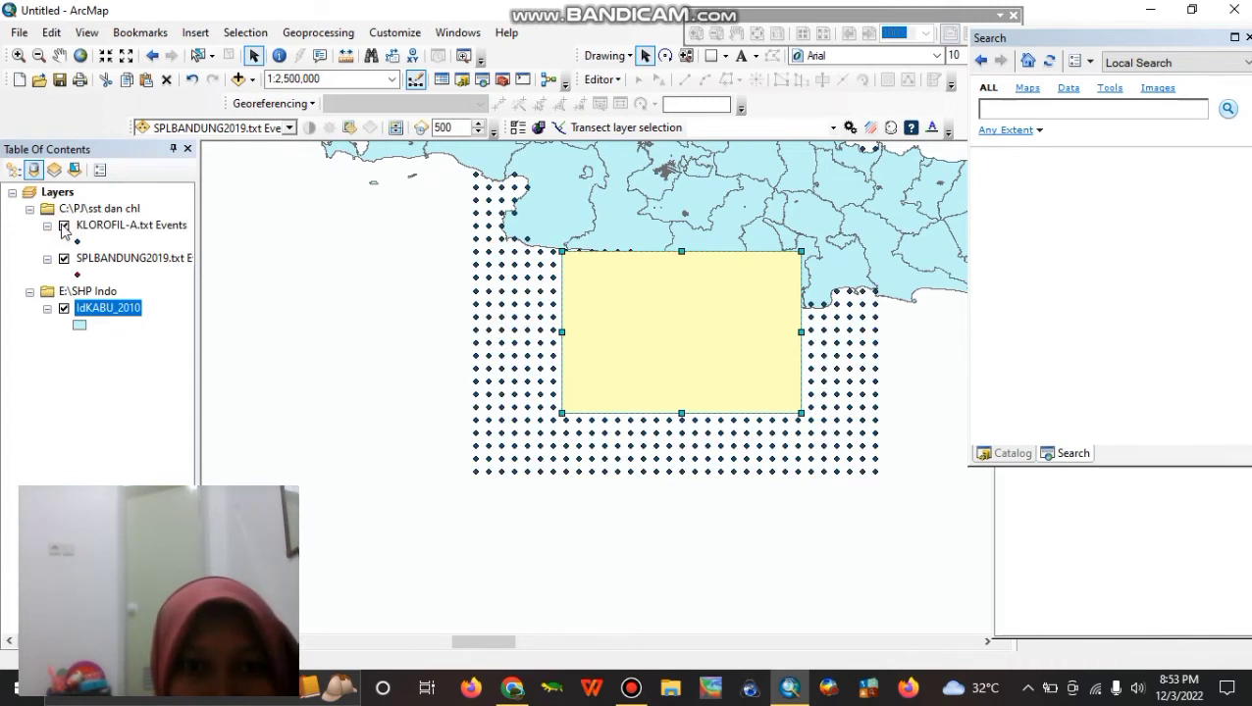
{"action": "left_click", "coordinate": [64, 226]}
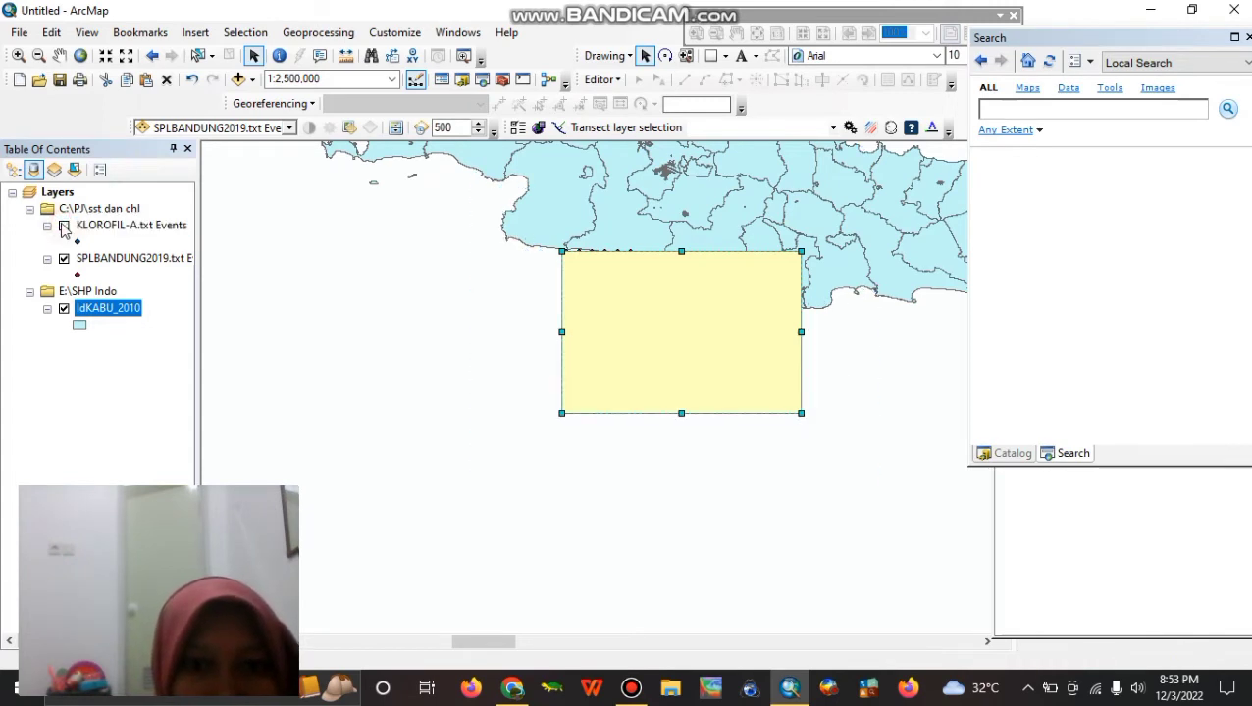
{"action": "left_click", "coordinate": [64, 225]}
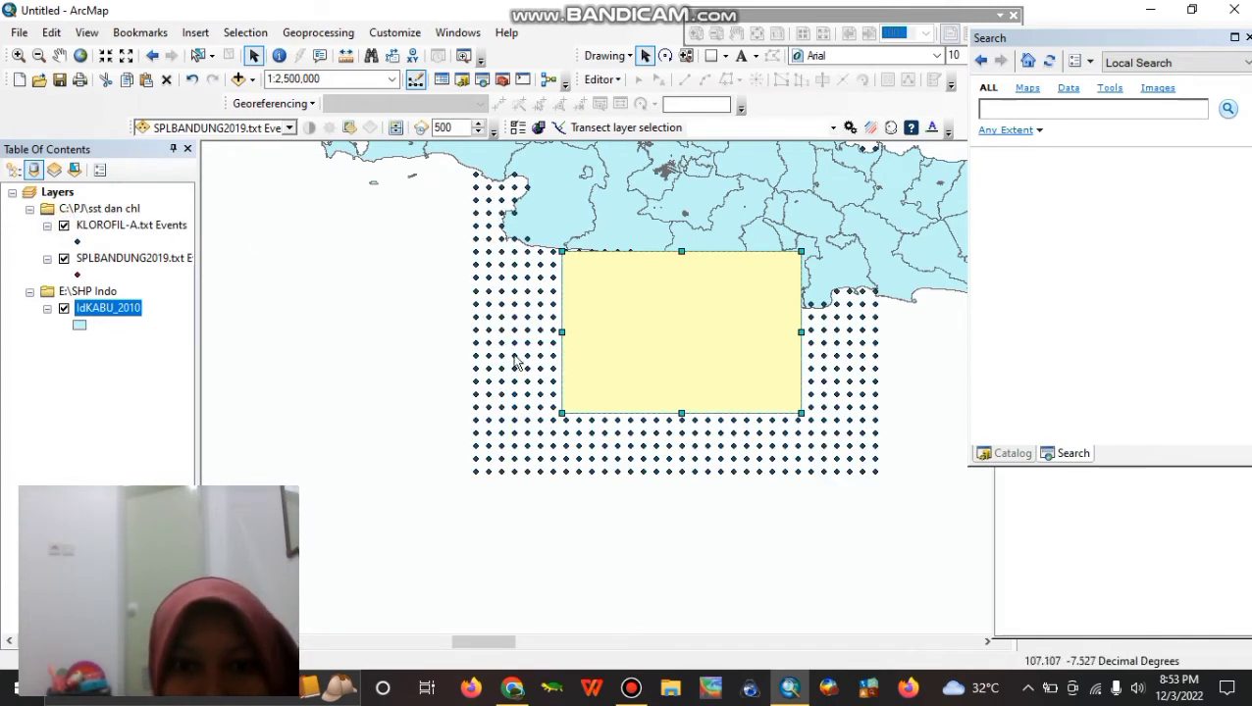
{"action": "left_click", "coordinate": [64, 226]}
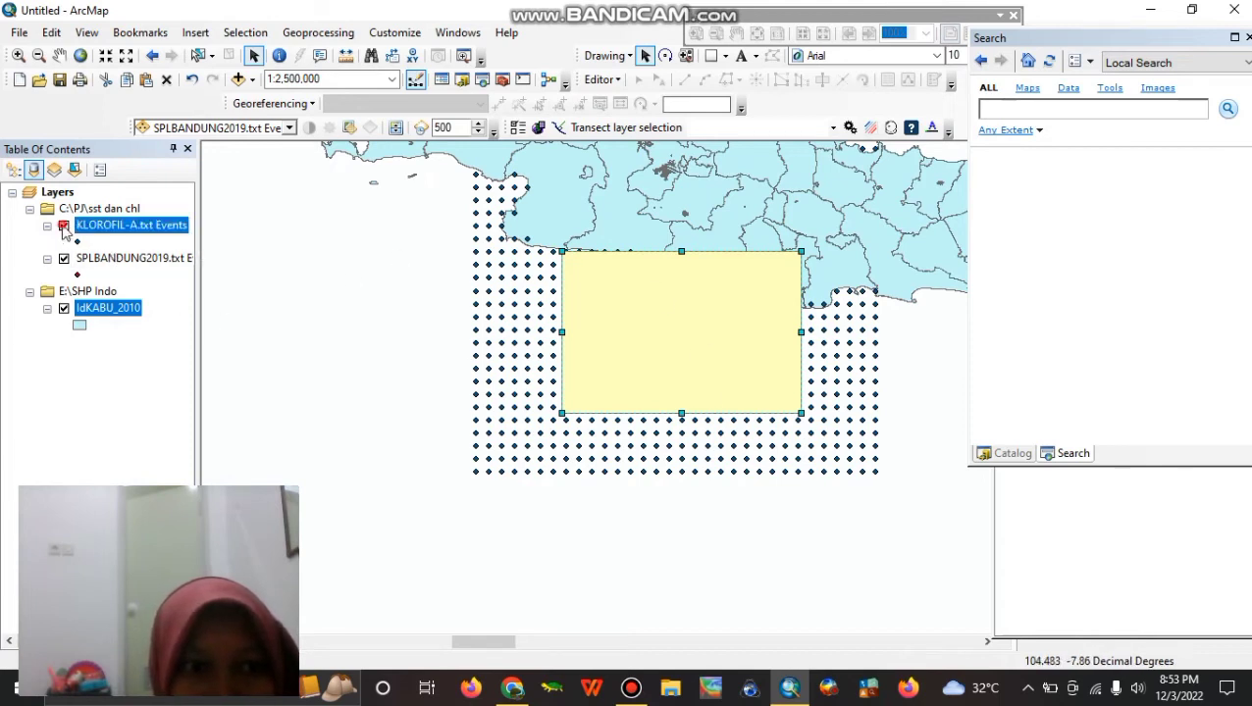
Convert the selected rectangle graphic to a shapefile named AREAKAJIANBANDUNGs.shp in the ZPPI folder and add it to the map as a layer.
{"action": "left_click", "coordinate": [57, 193]}
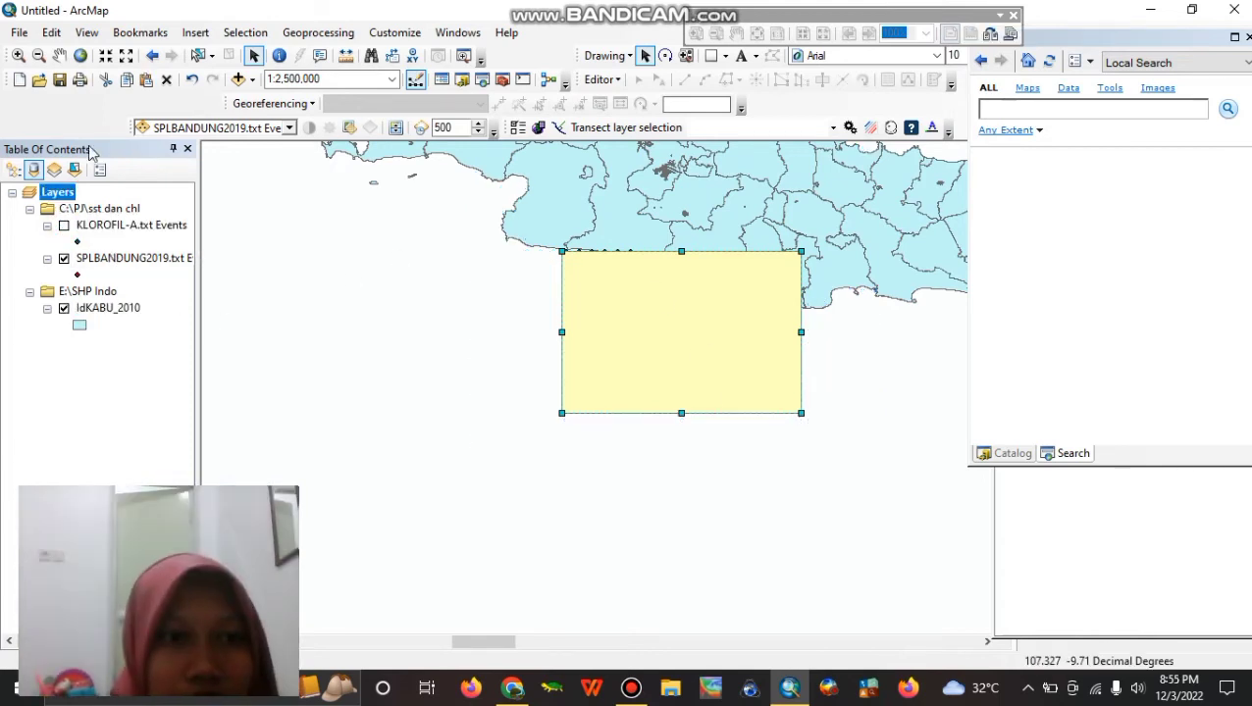
{"action": "right_click", "coordinate": [59, 198]}
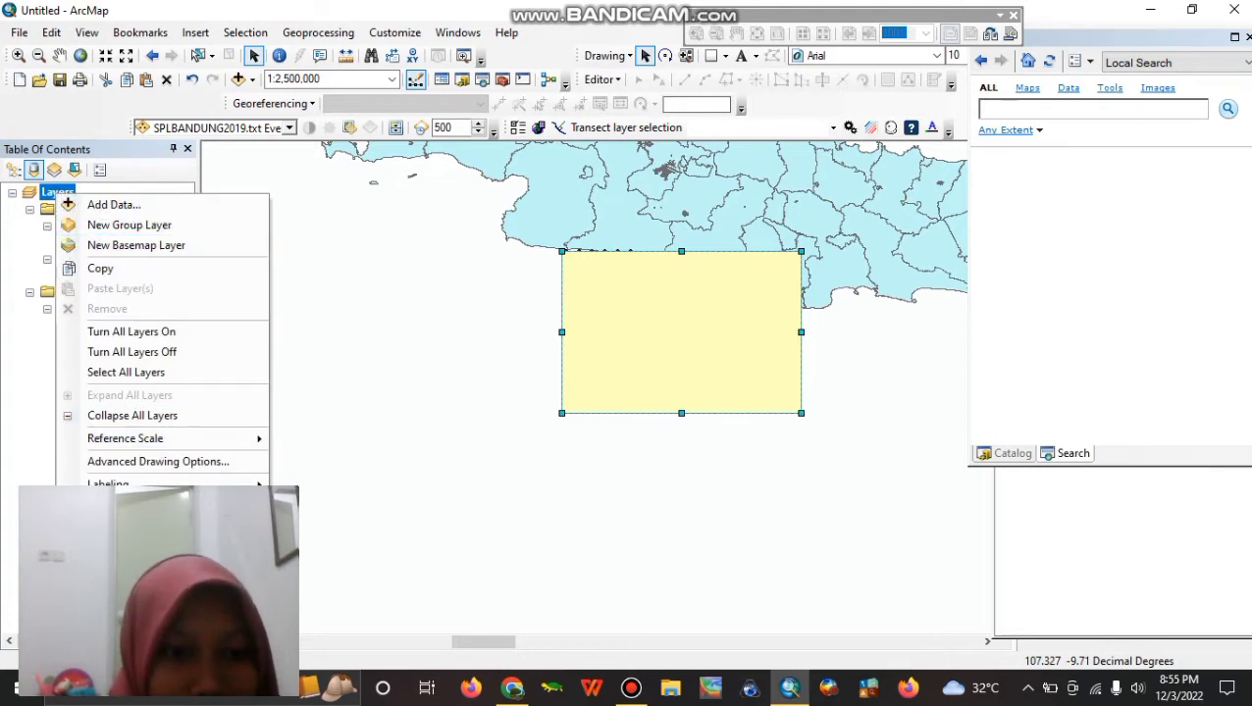
{"action": "left_click", "coordinate": [181, 550]}
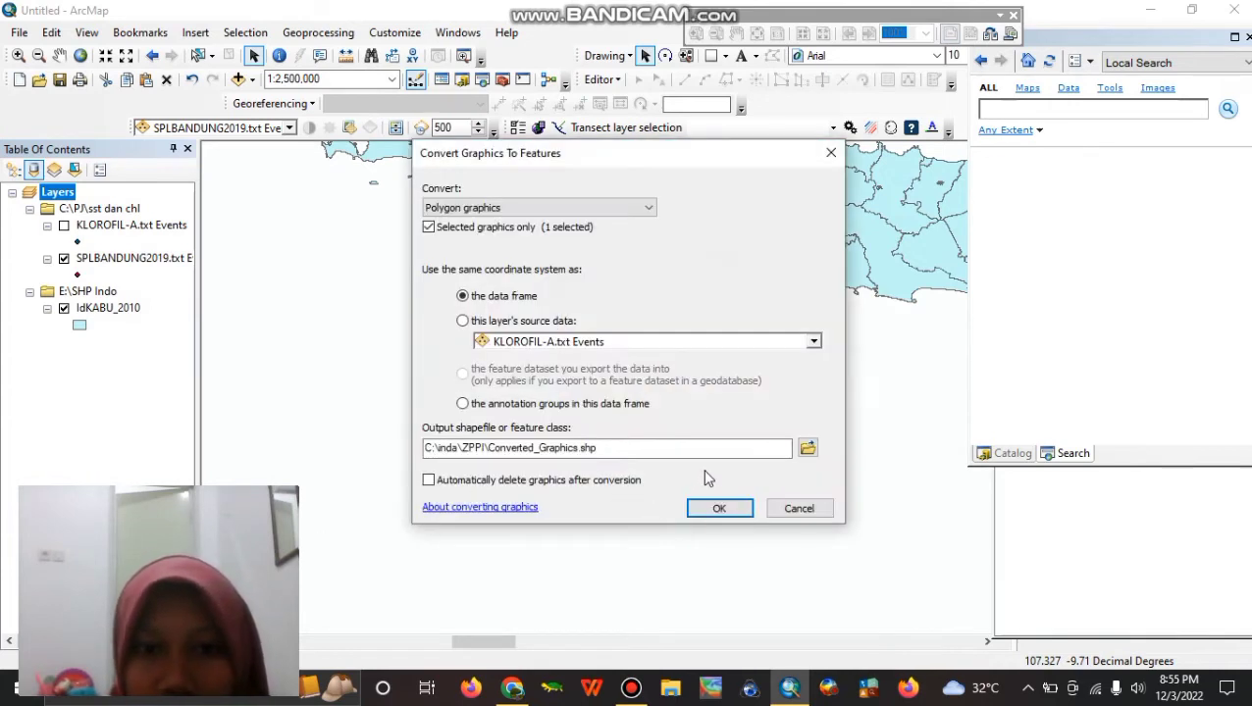
{"action": "left_click", "coordinate": [806, 449]}
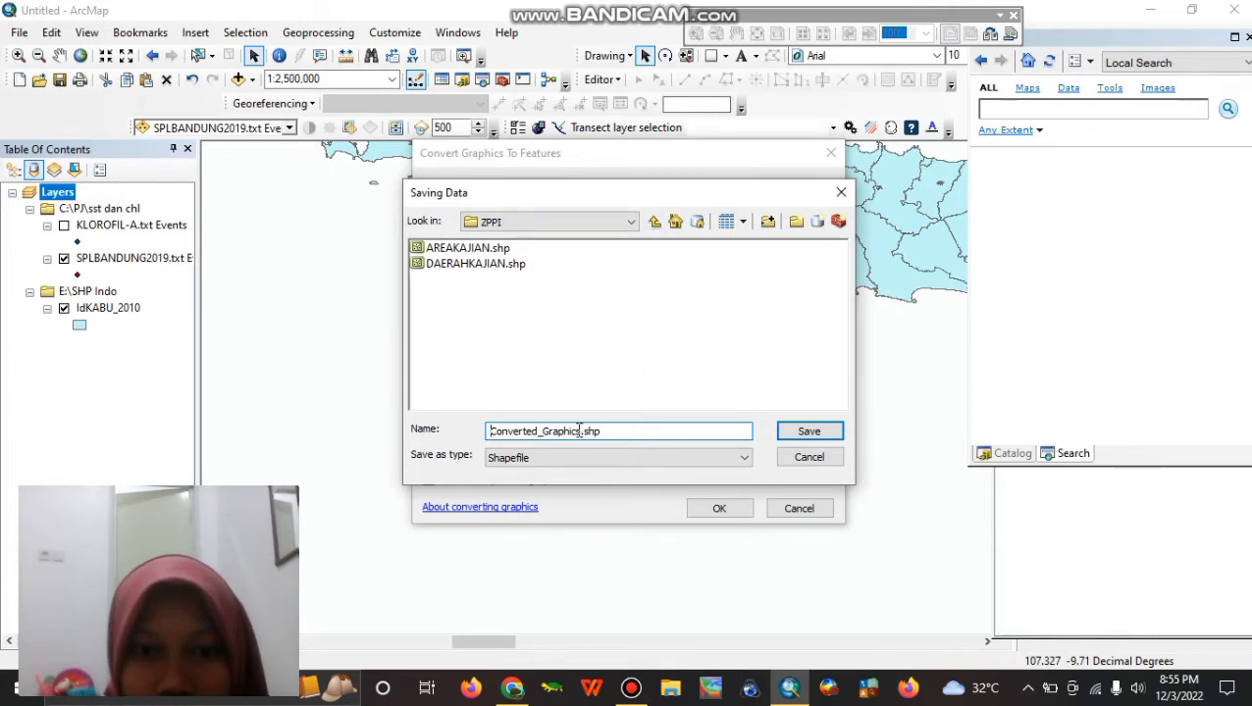
{"action": "left_click_drag", "start_coordinate": [580, 432], "coordinate": [465, 432]}
{"action": "type", "text": "AR"}
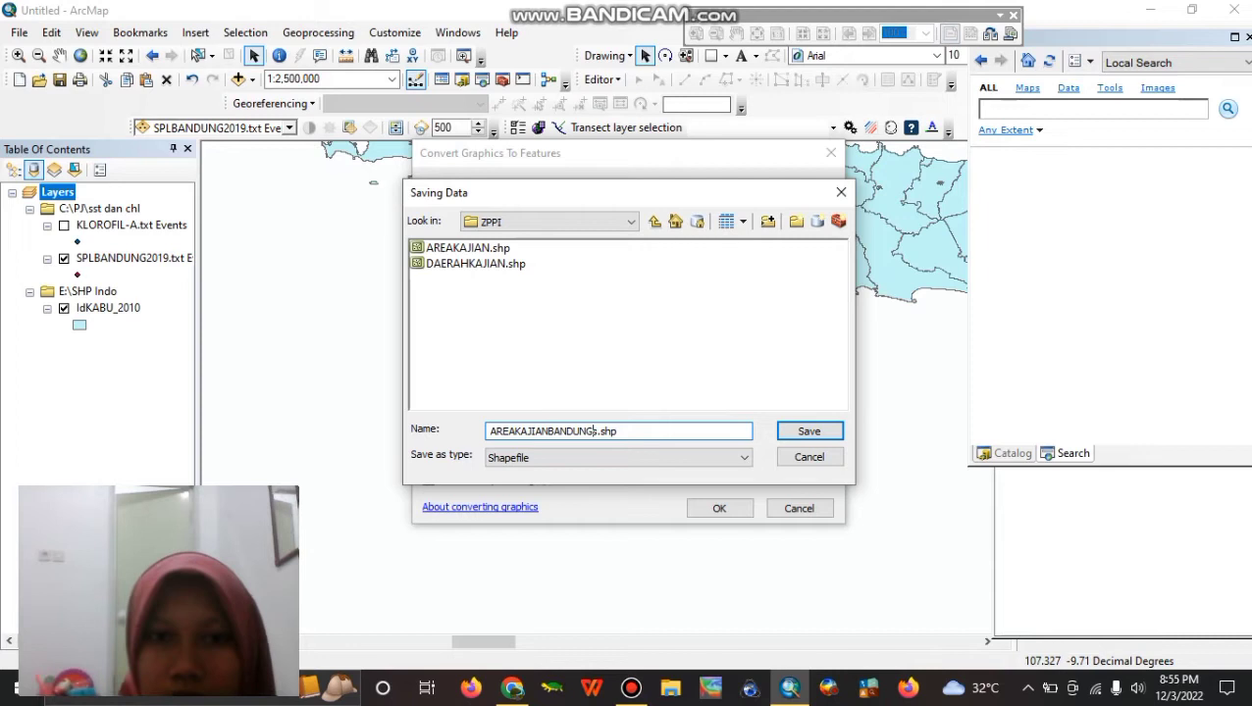
{"action": "type", "text": "EAKAJIANBANDUNGs"}
{"action": "left_click", "coordinate": [808, 432]}
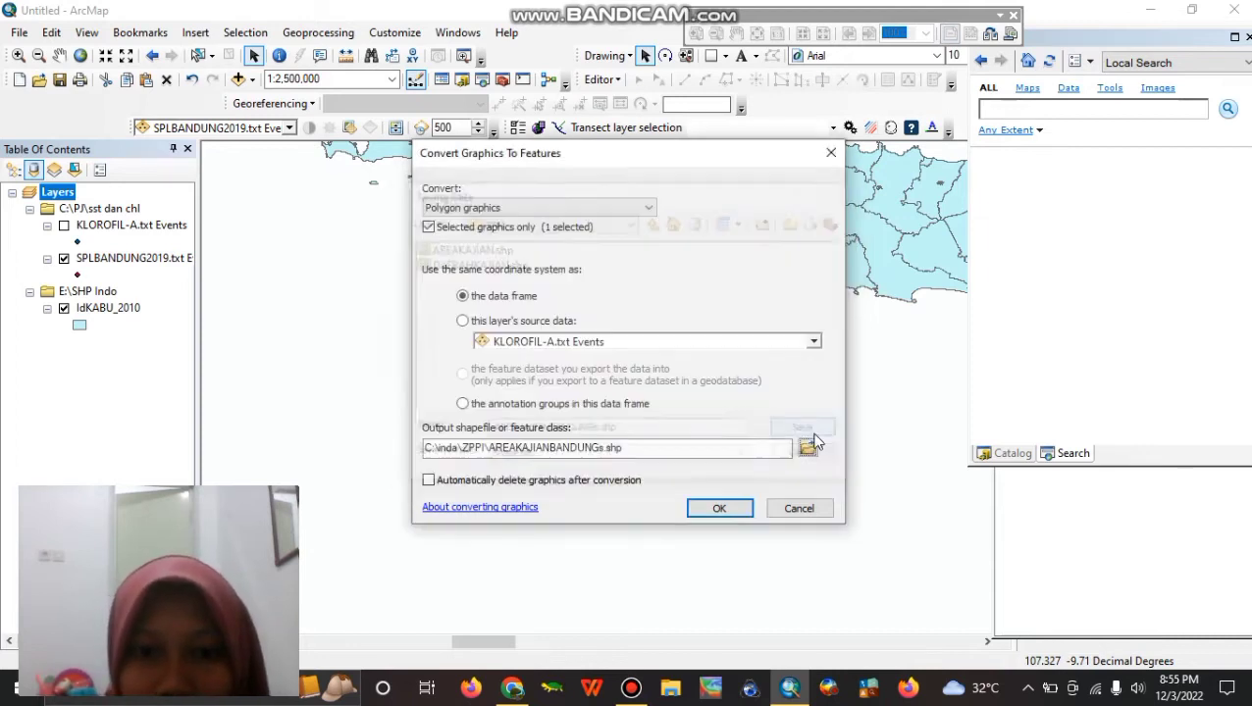
{"action": "left_click", "coordinate": [722, 509]}
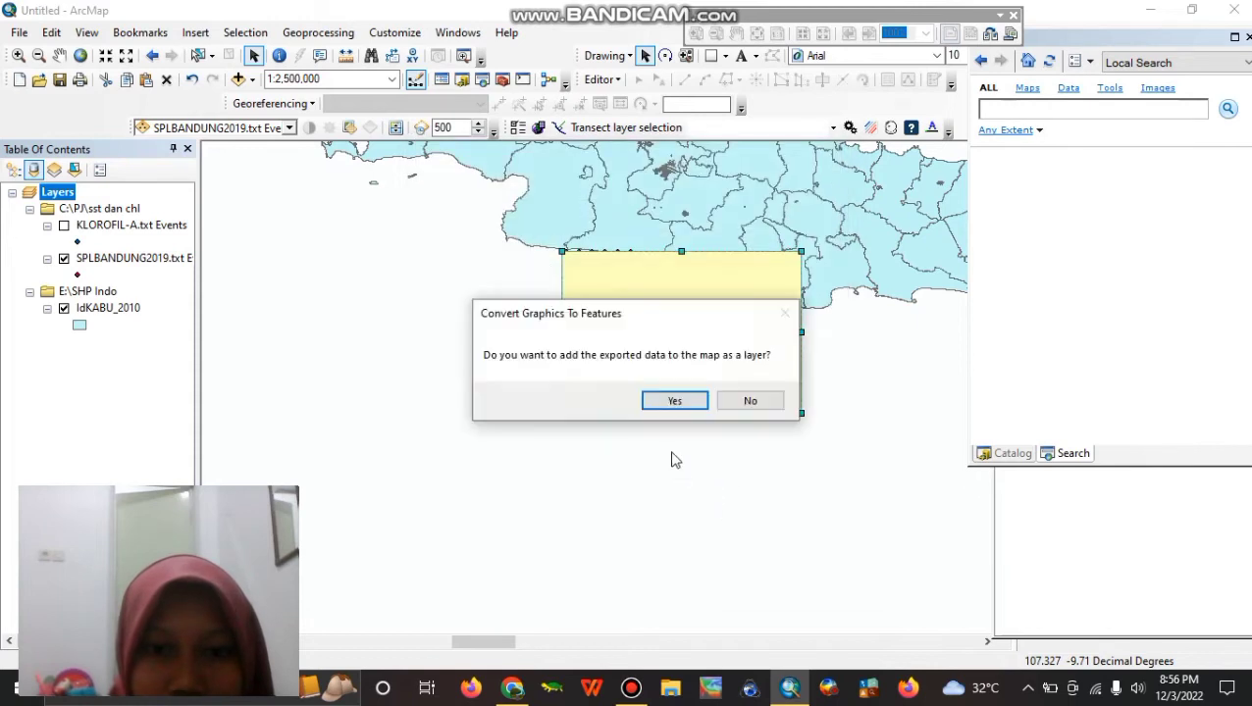
{"action": "left_click", "coordinate": [674, 408]}
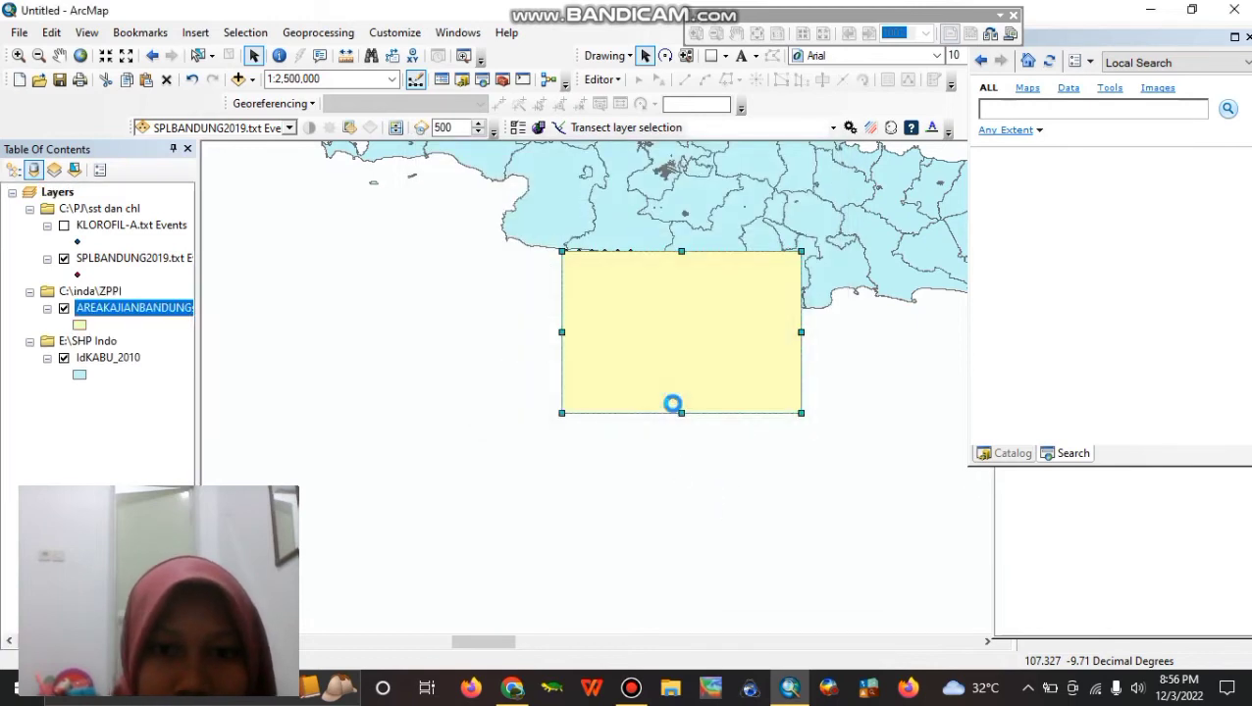
Change the IdKABU_2010 layer's polygon symbol to the ESRI Green fill style.
{"action": "left_click", "coordinate": [79, 325]}
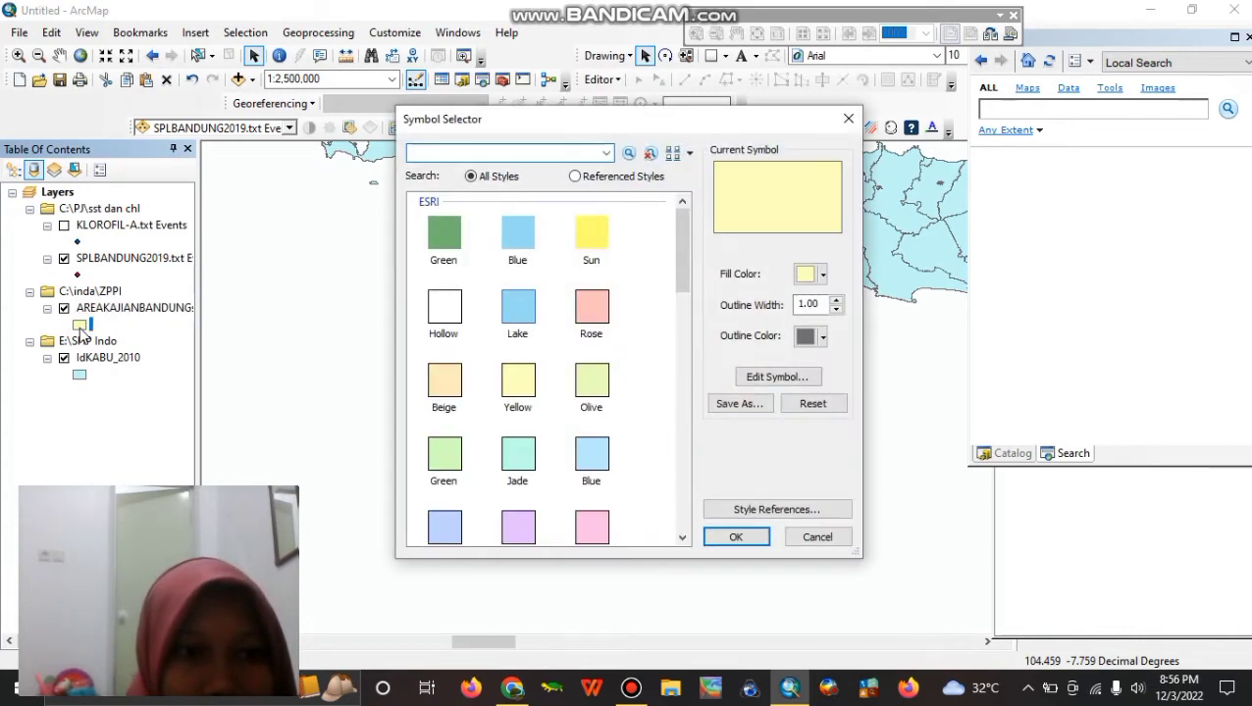
{"action": "left_click", "coordinate": [848, 119]}
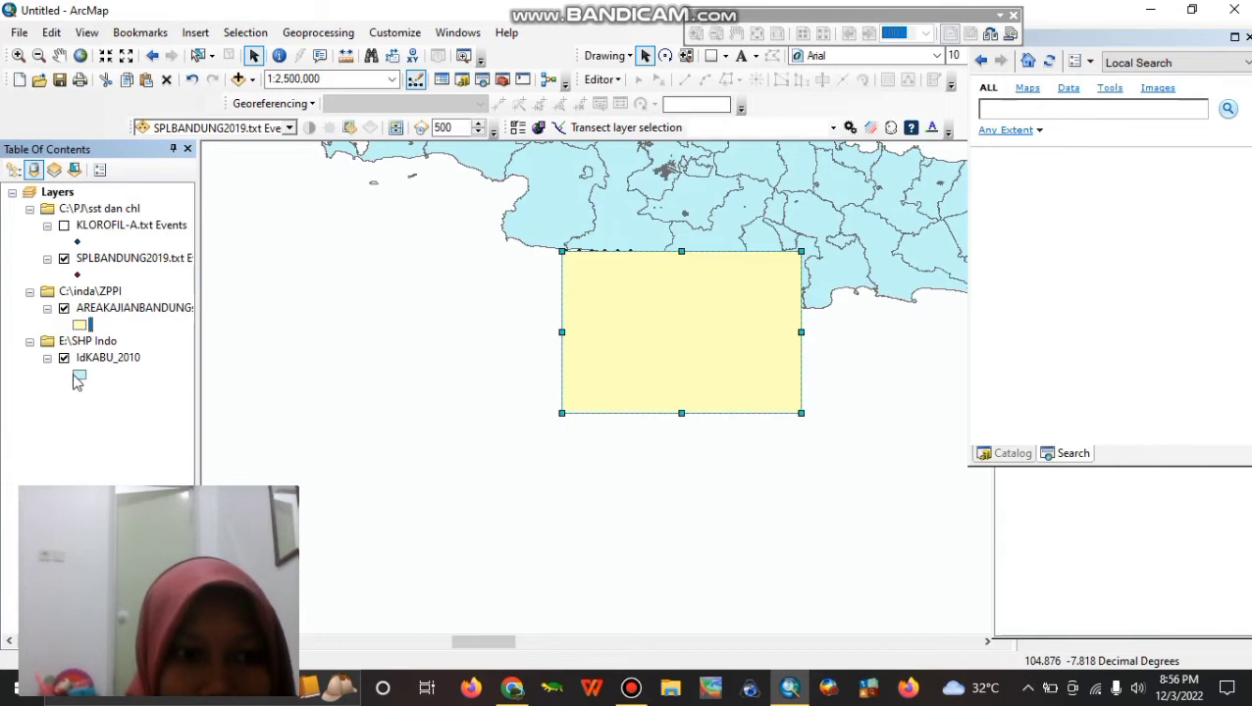
{"action": "left_click", "coordinate": [79, 376]}
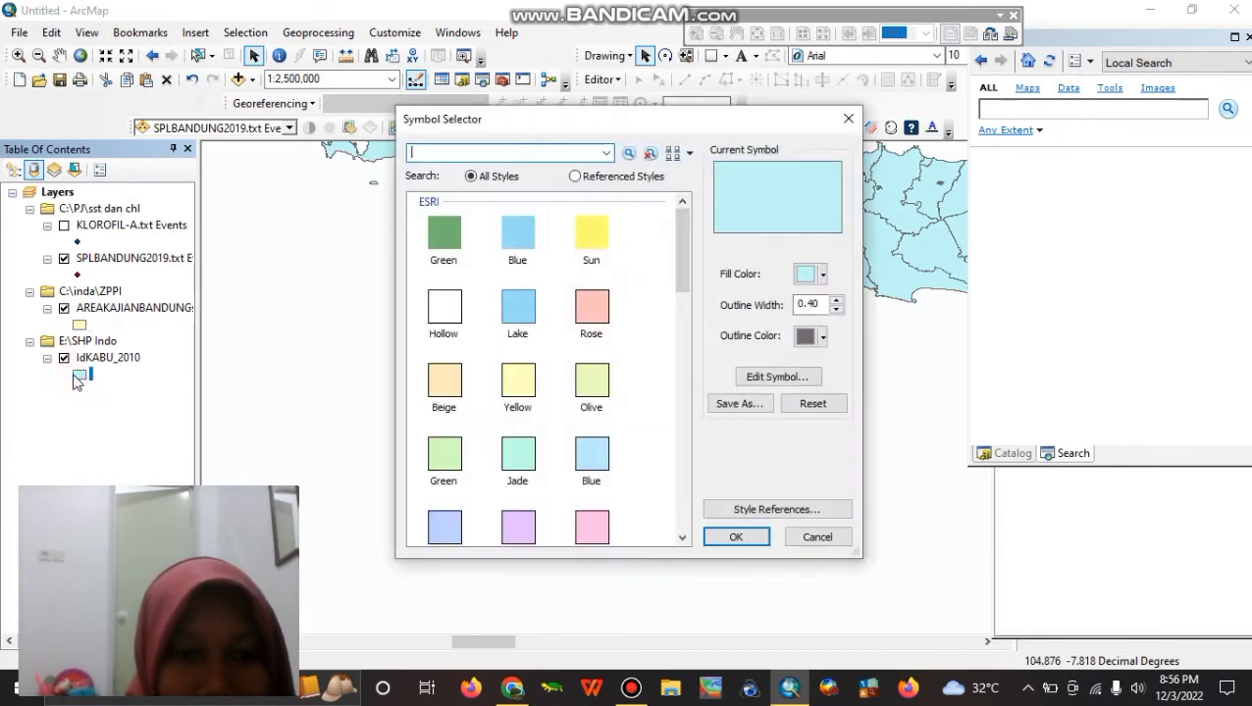
{"action": "left_click", "coordinate": [432, 251]}
{"action": "left_click", "coordinate": [736, 538]}
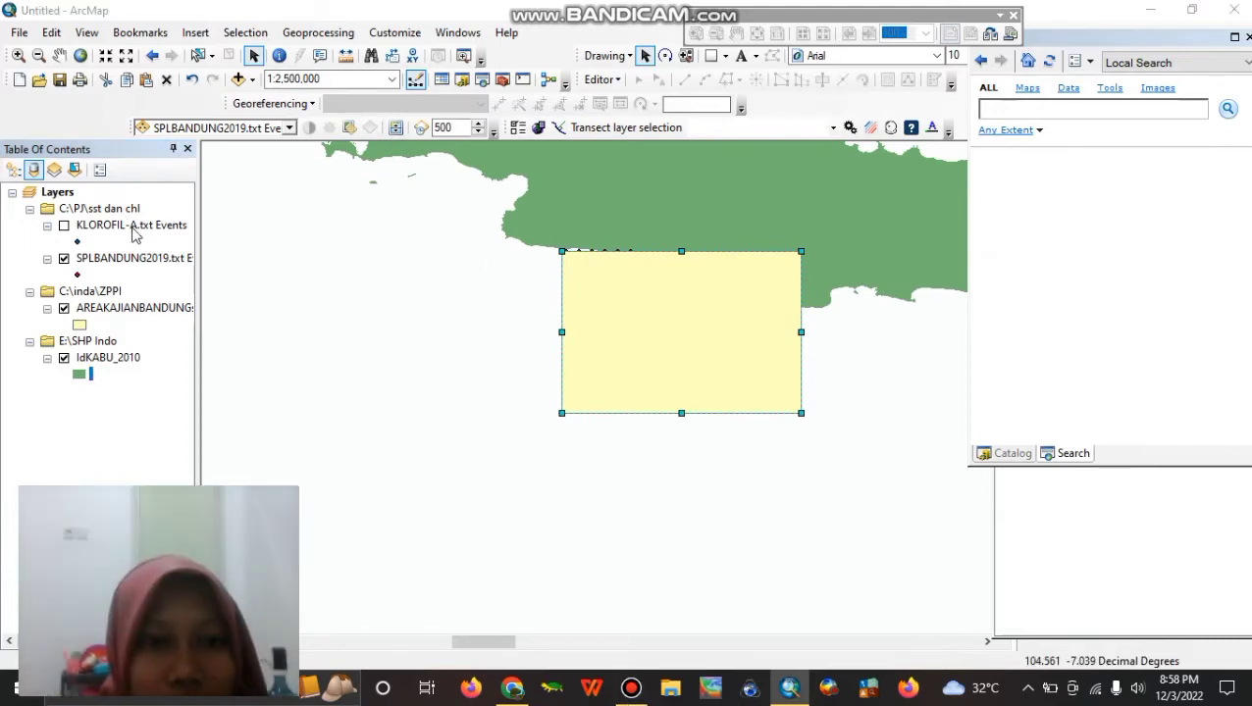
Start the Erase overlay tool with AREAKAJIANBANDUNGs as the input features and IdKABU_2010 as the erase features.
{"action": "left_click", "coordinate": [501, 80]}
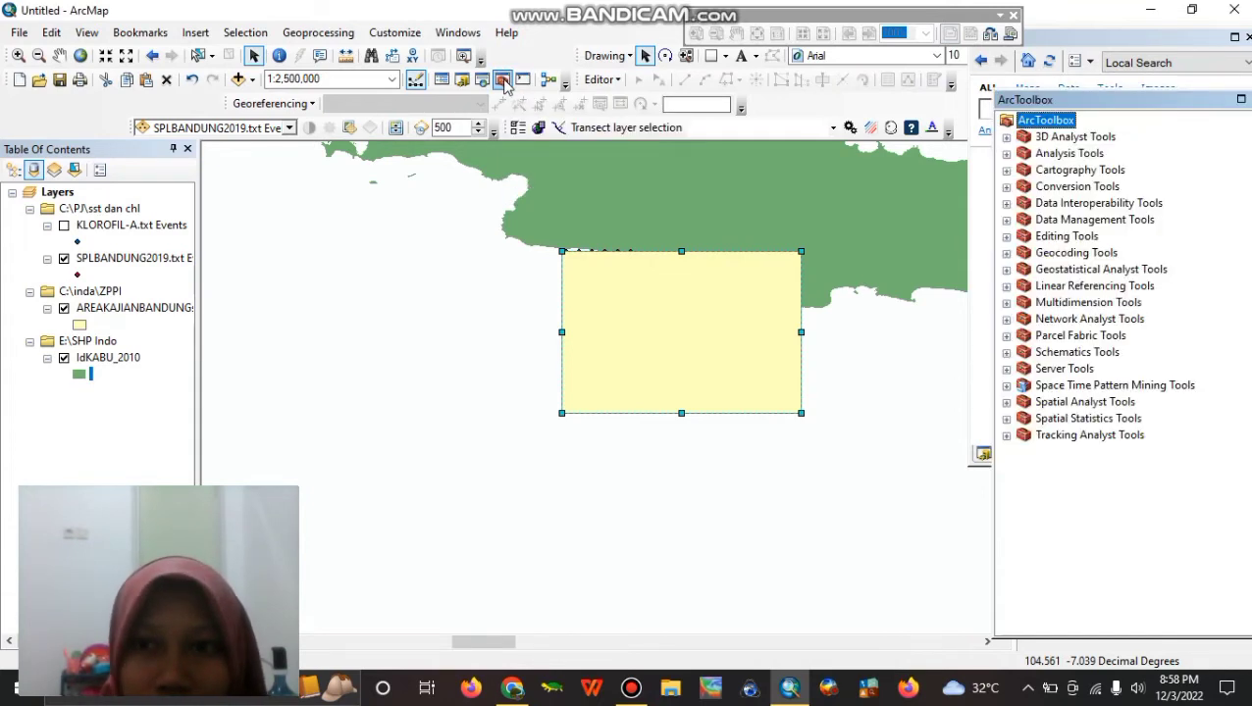
{"action": "left_click", "coordinate": [1006, 154]}
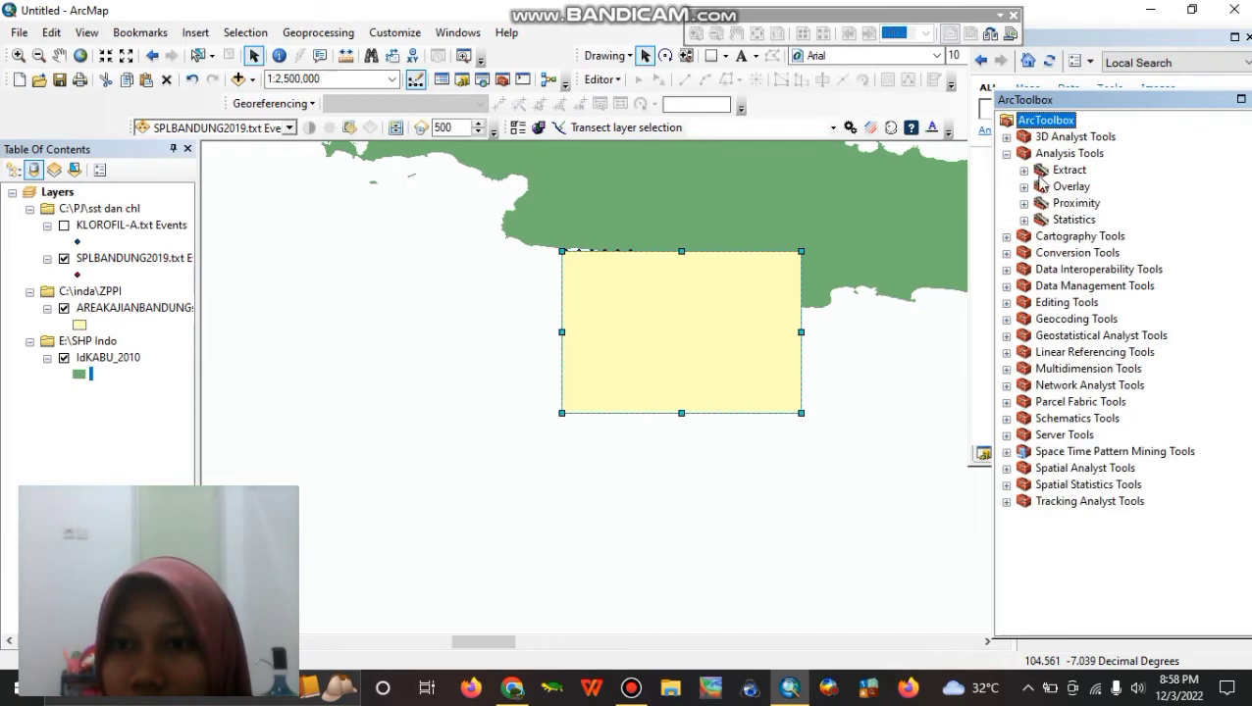
{"action": "left_click", "coordinate": [1023, 186]}
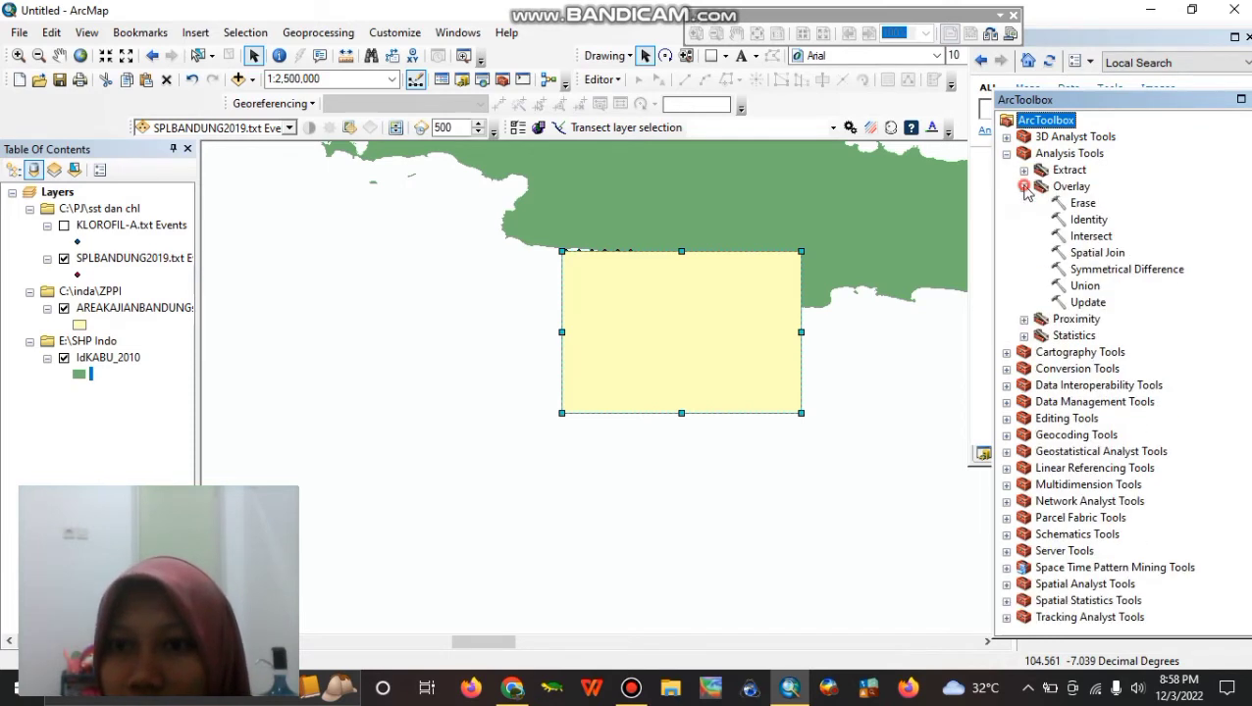
{"action": "left_click", "coordinate": [1073, 204]}
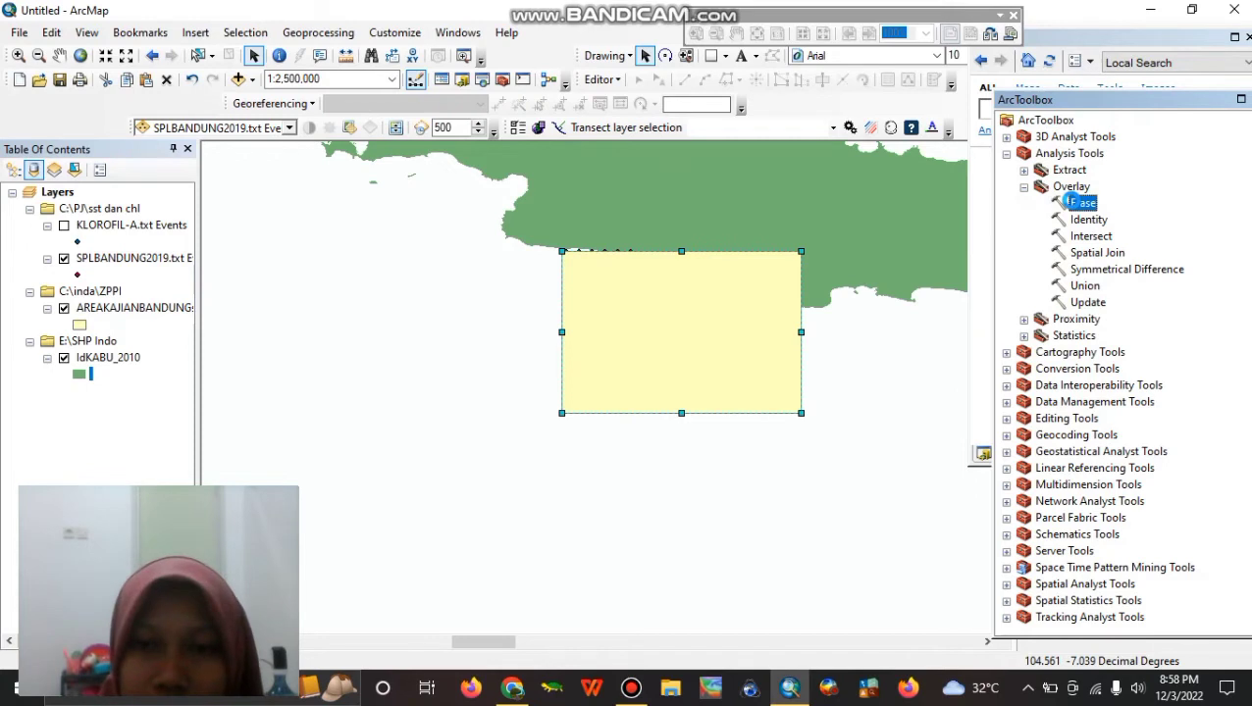
{"action": "double_click", "coordinate": [1073, 203]}
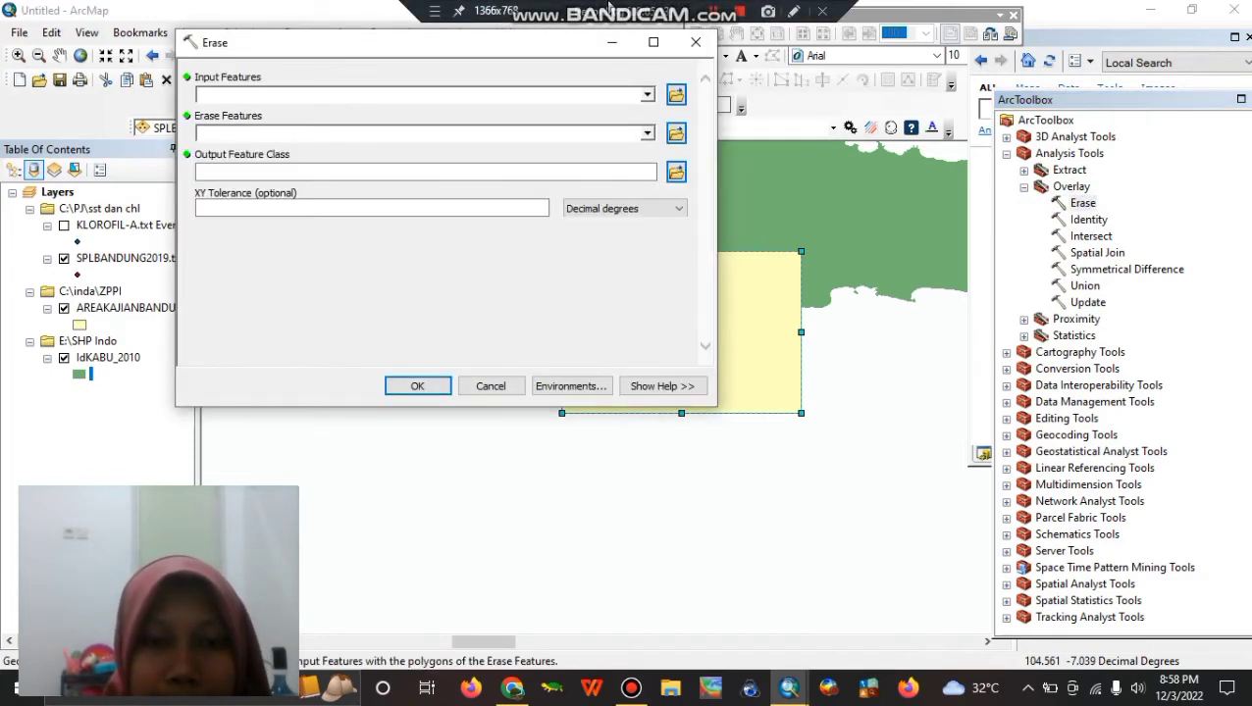
{"action": "left_click", "coordinate": [647, 95]}
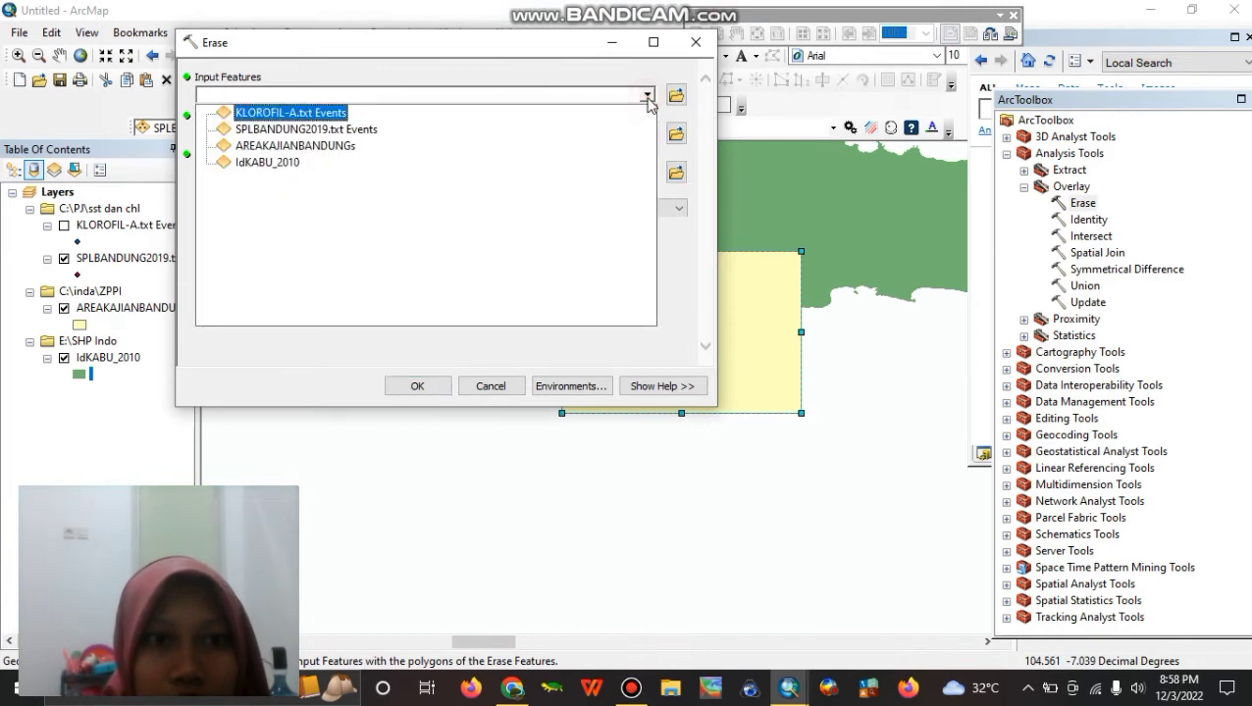
{"action": "left_click", "coordinate": [270, 145]}
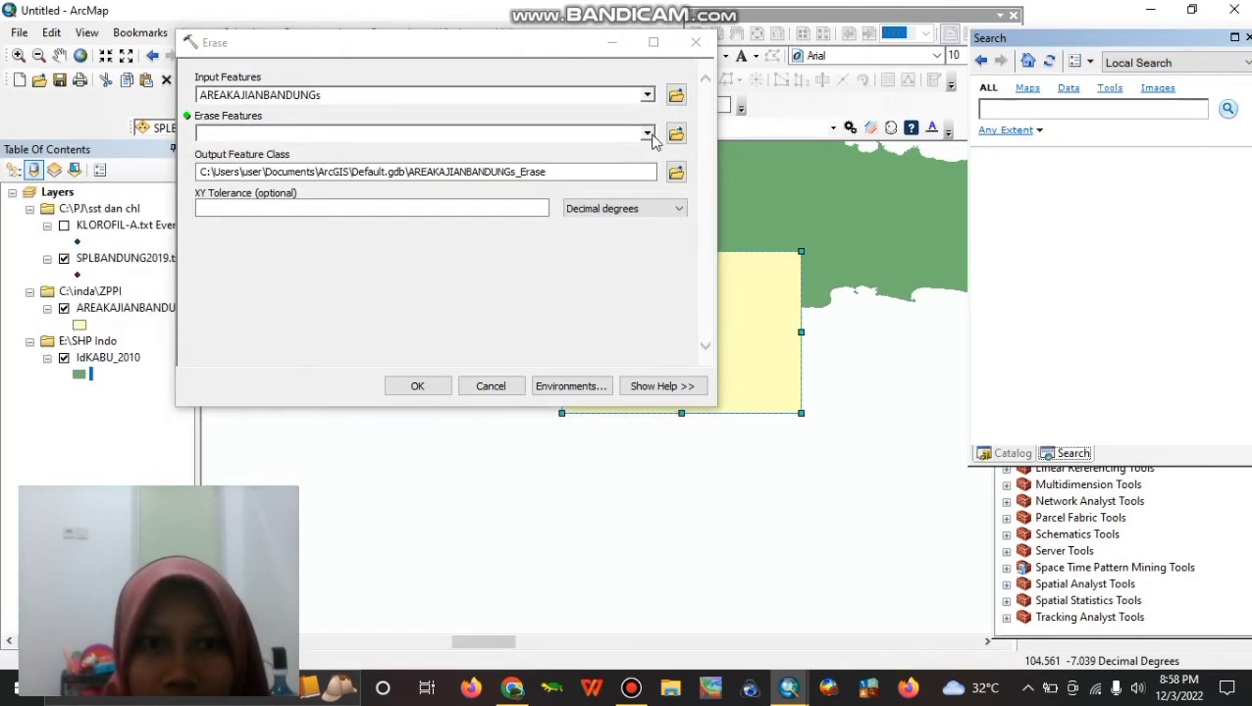
{"action": "left_click", "coordinate": [649, 135]}
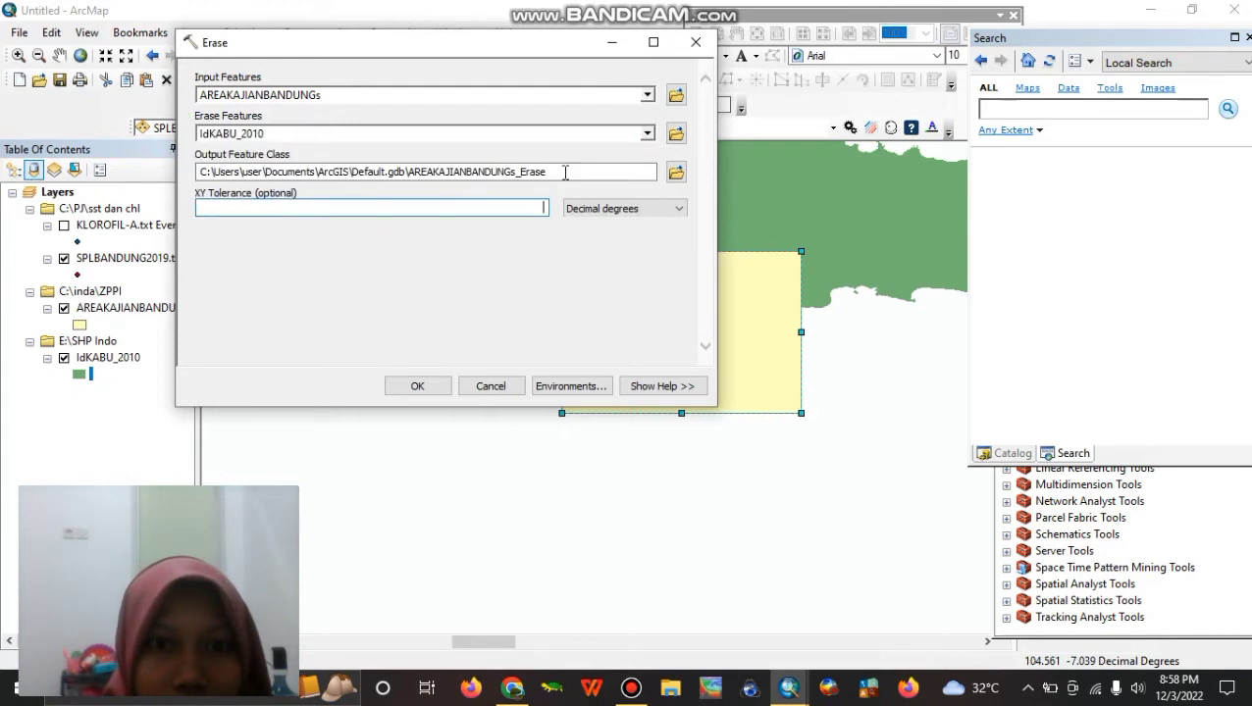
Set the Erase output to DAERAH_KAJIAN in the ZPPI folder and run the tool.
{"action": "left_click", "coordinate": [677, 174]}
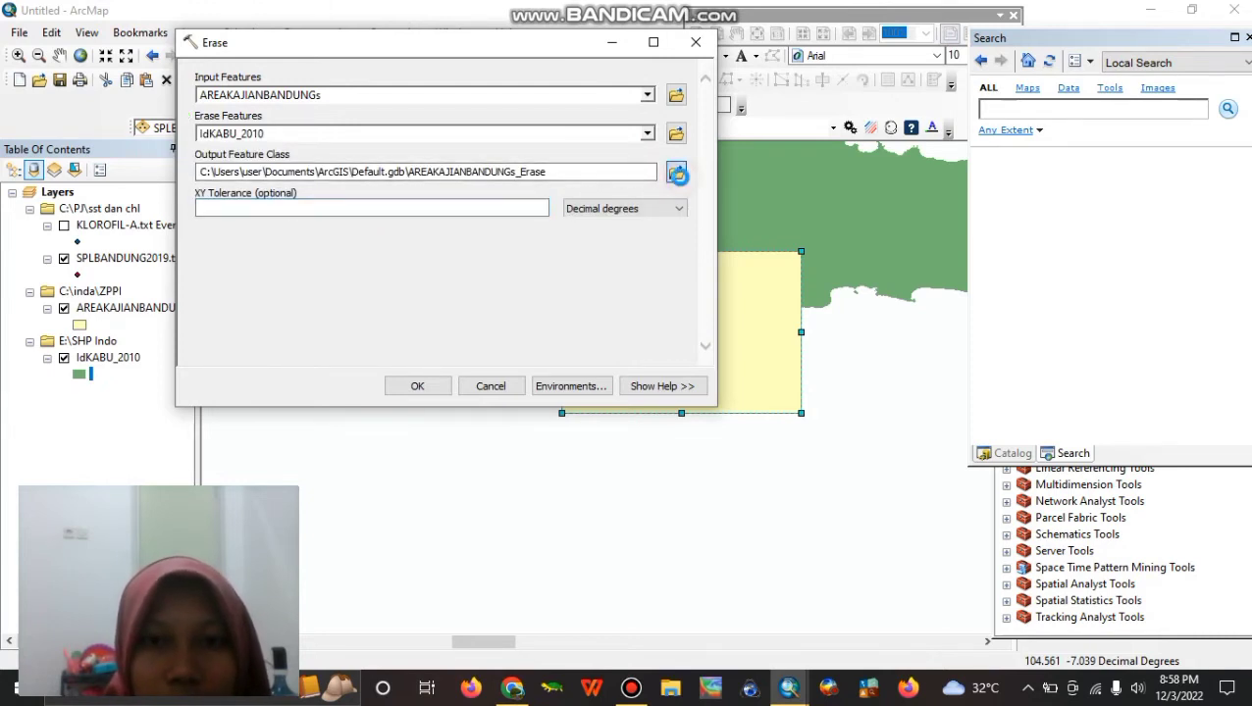
{"action": "left_click", "coordinate": [383, 317]}
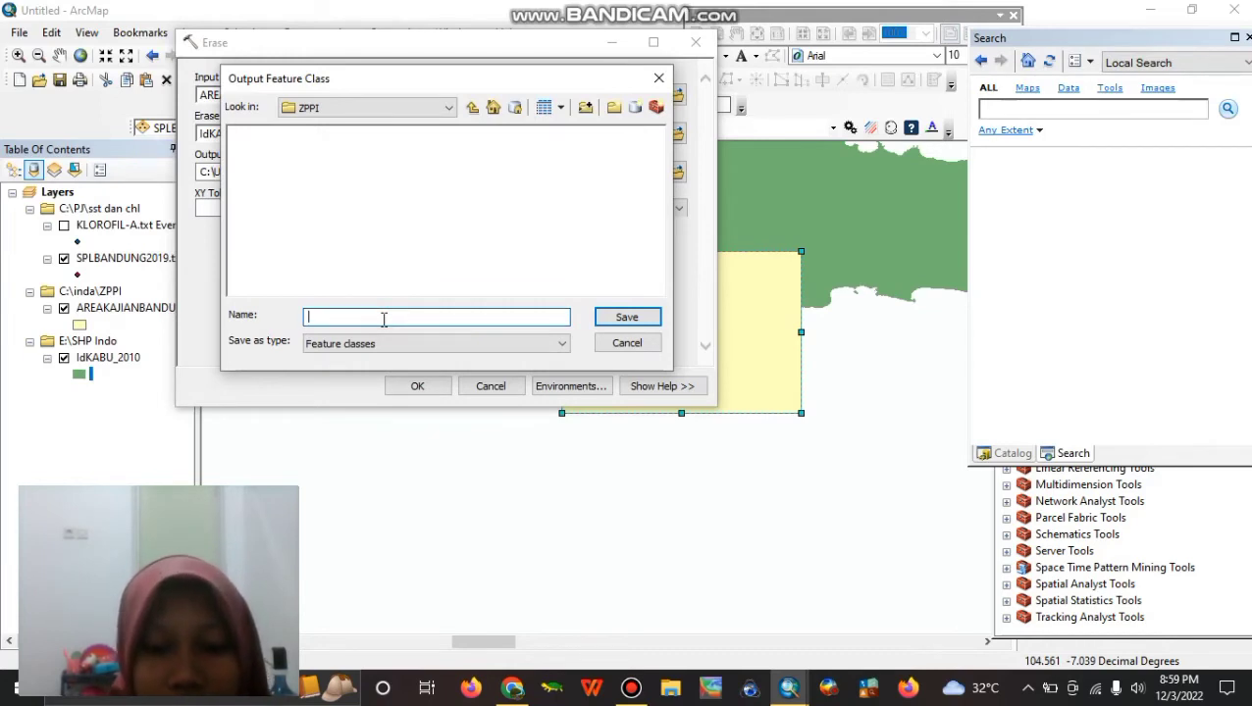
{"action": "type", "text": "DAERAH_KAJIAN"}
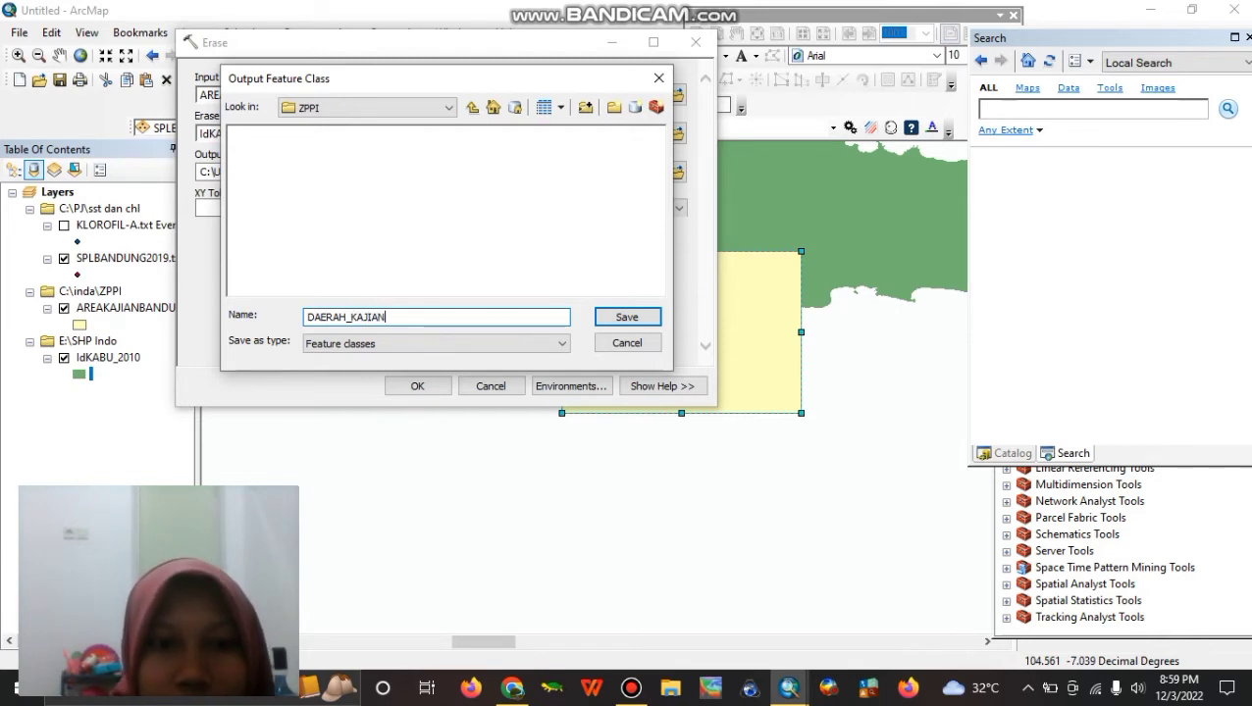
{"action": "left_click", "coordinate": [636, 319]}
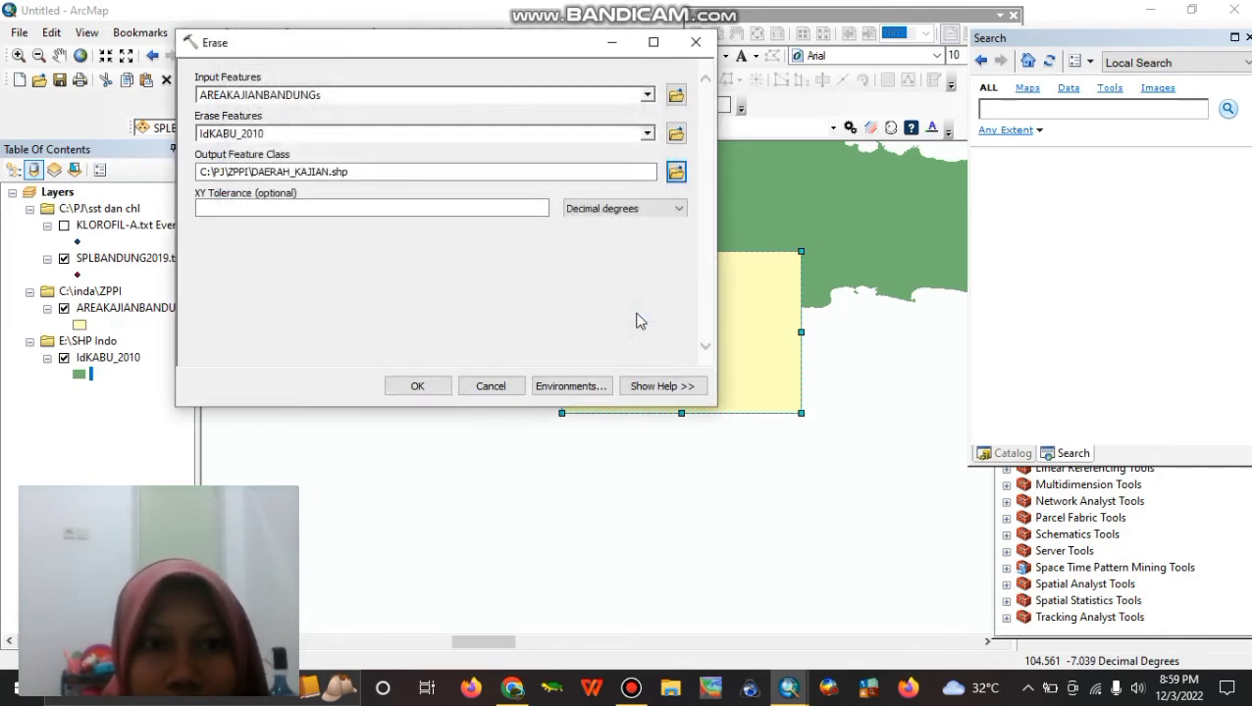
{"action": "left_click", "coordinate": [414, 386]}
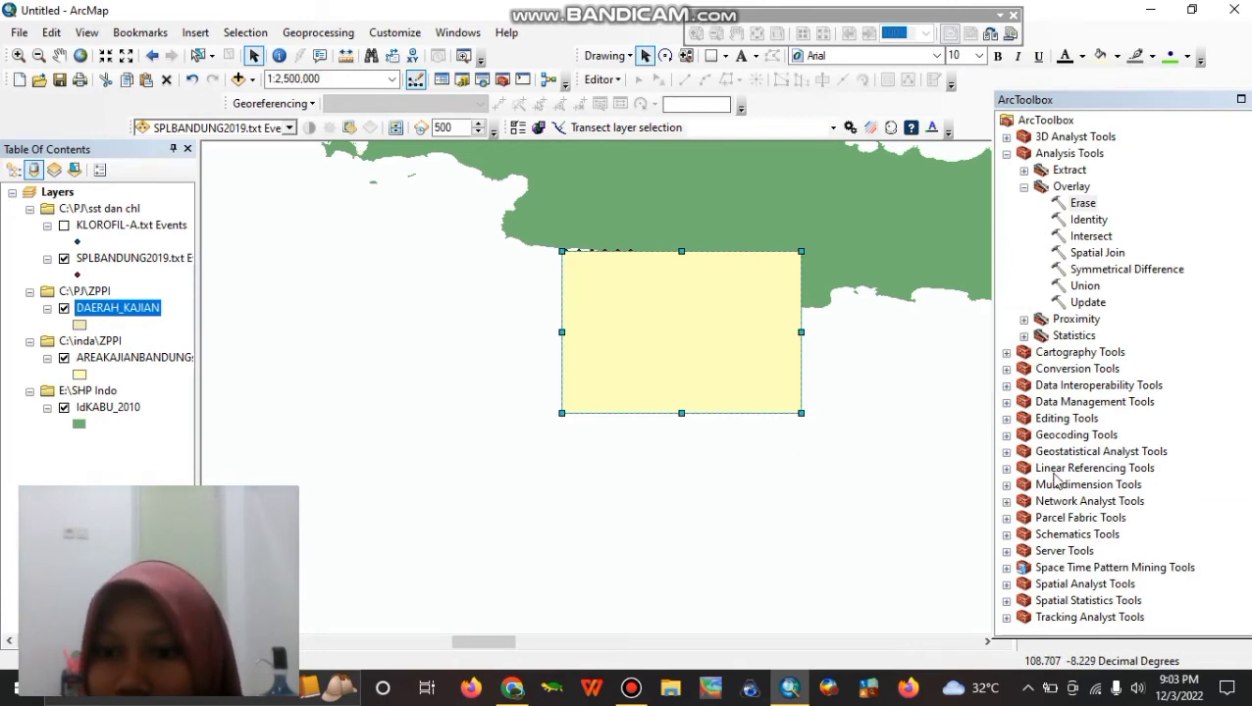
Start the Spatial Analyst IDW interpolation with SPLBANDUNG2019.txt Events as the input points and sst as the Z value field.
{"action": "left_click", "coordinate": [1007, 585]}
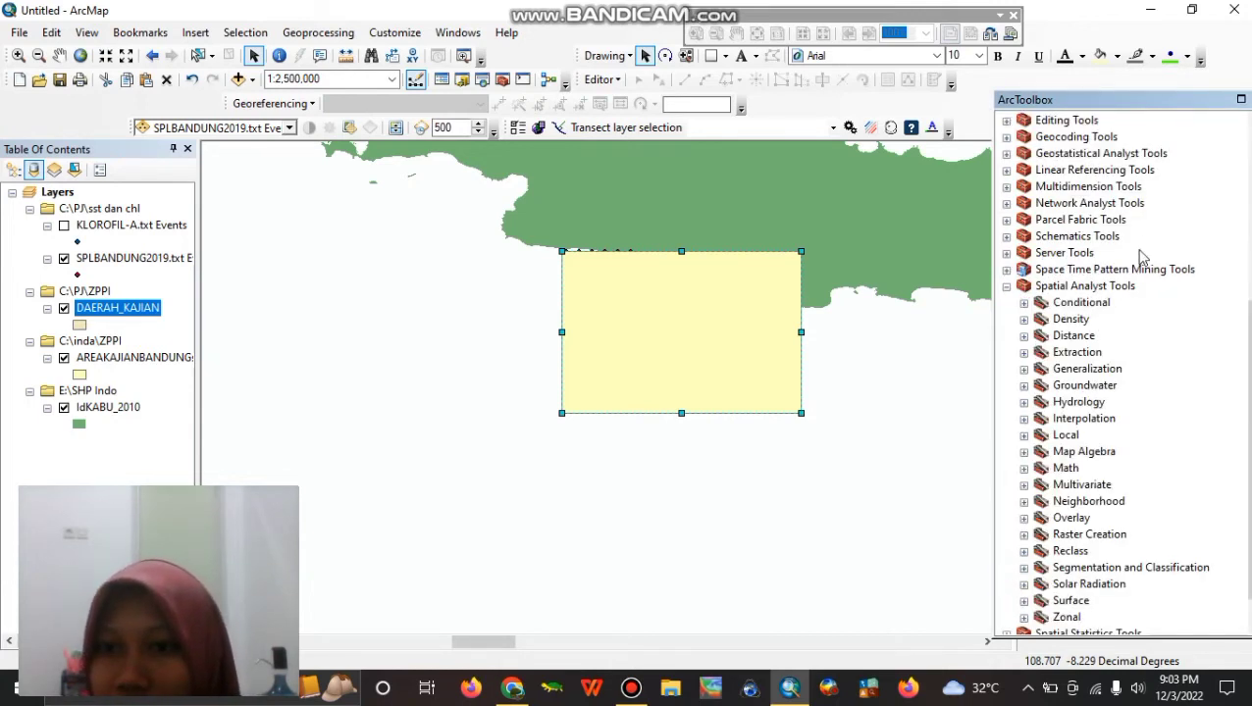
{"action": "left_click", "coordinate": [1024, 419]}
{"action": "double_click", "coordinate": [1065, 436]}
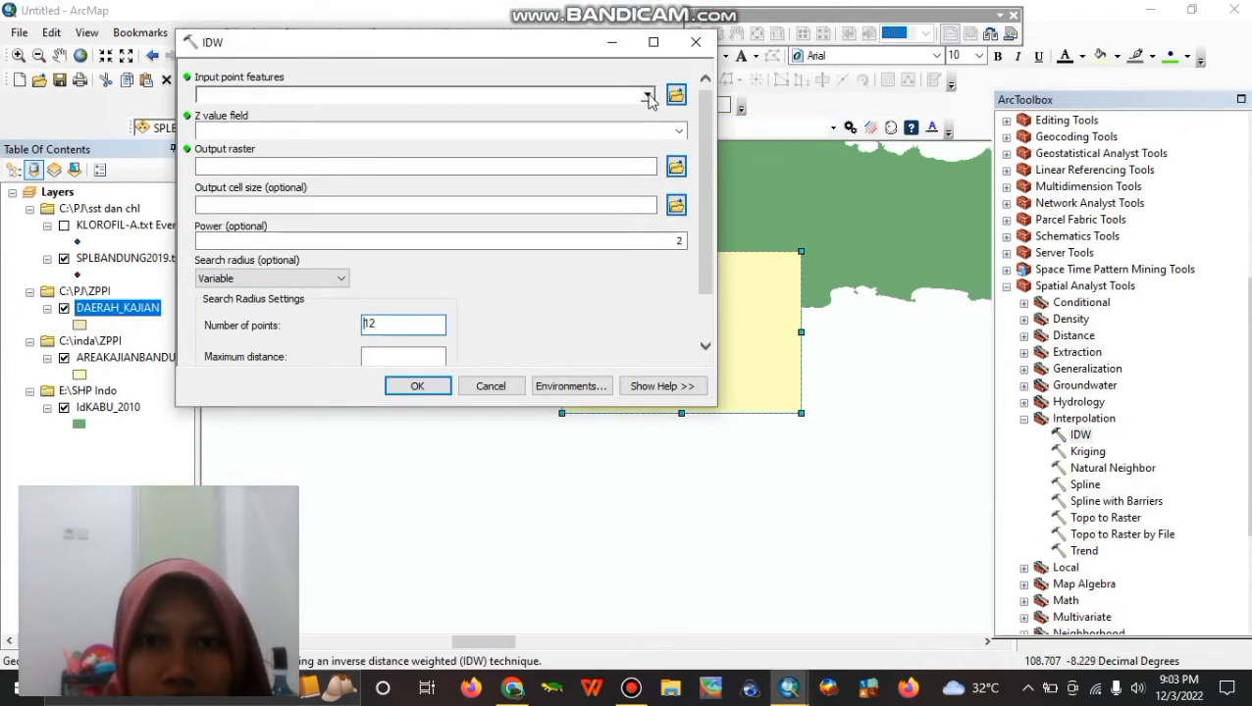
{"action": "left_click", "coordinate": [649, 95]}
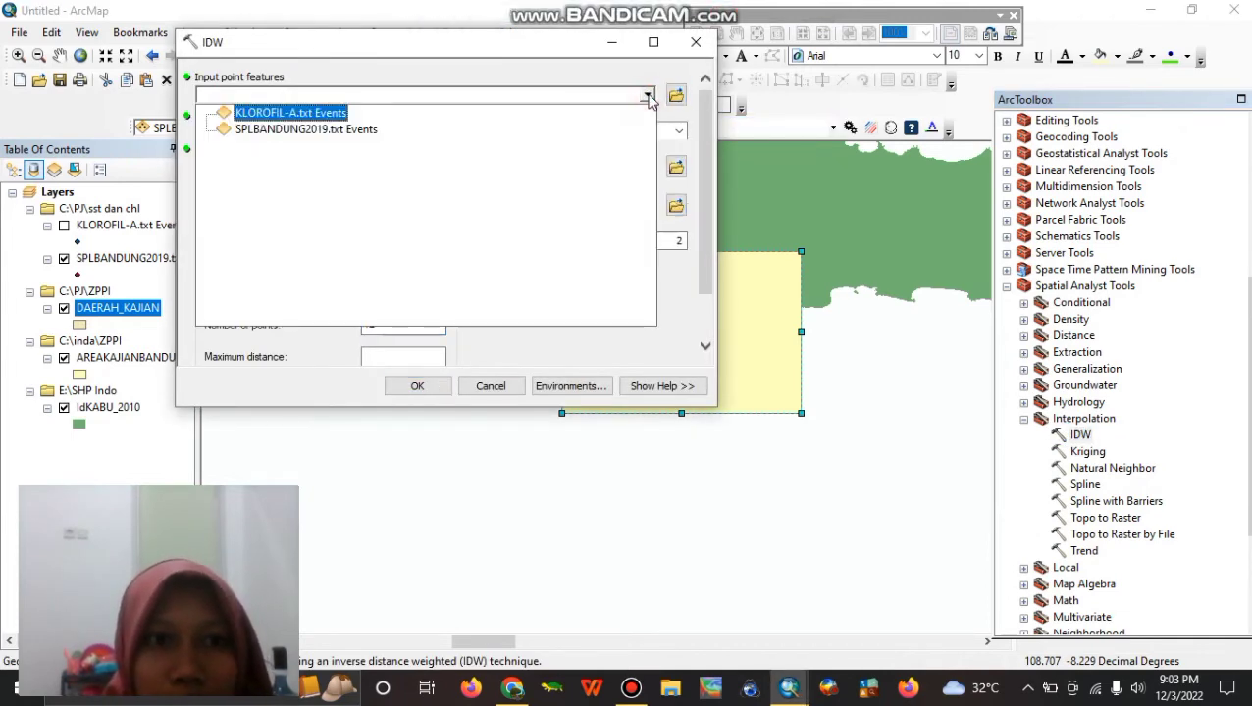
{"action": "left_click", "coordinate": [292, 134]}
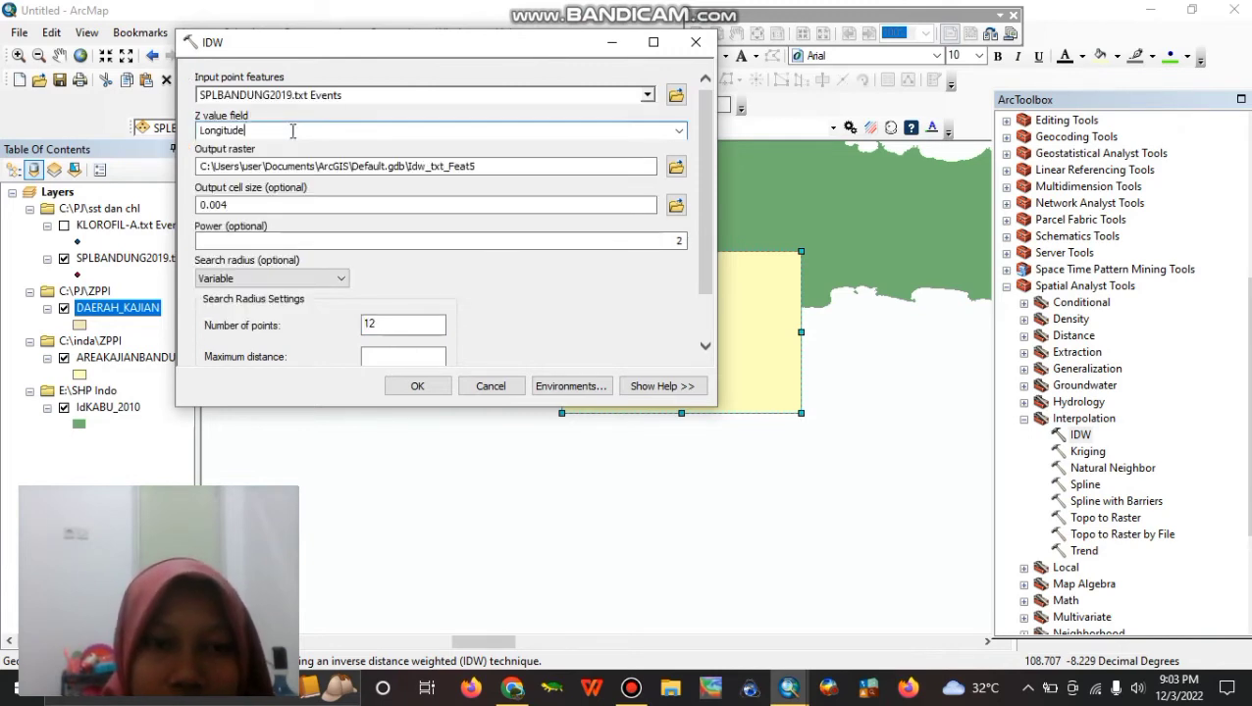
{"action": "left_click", "coordinate": [680, 134]}
{"action": "left_click", "coordinate": [412, 190]}
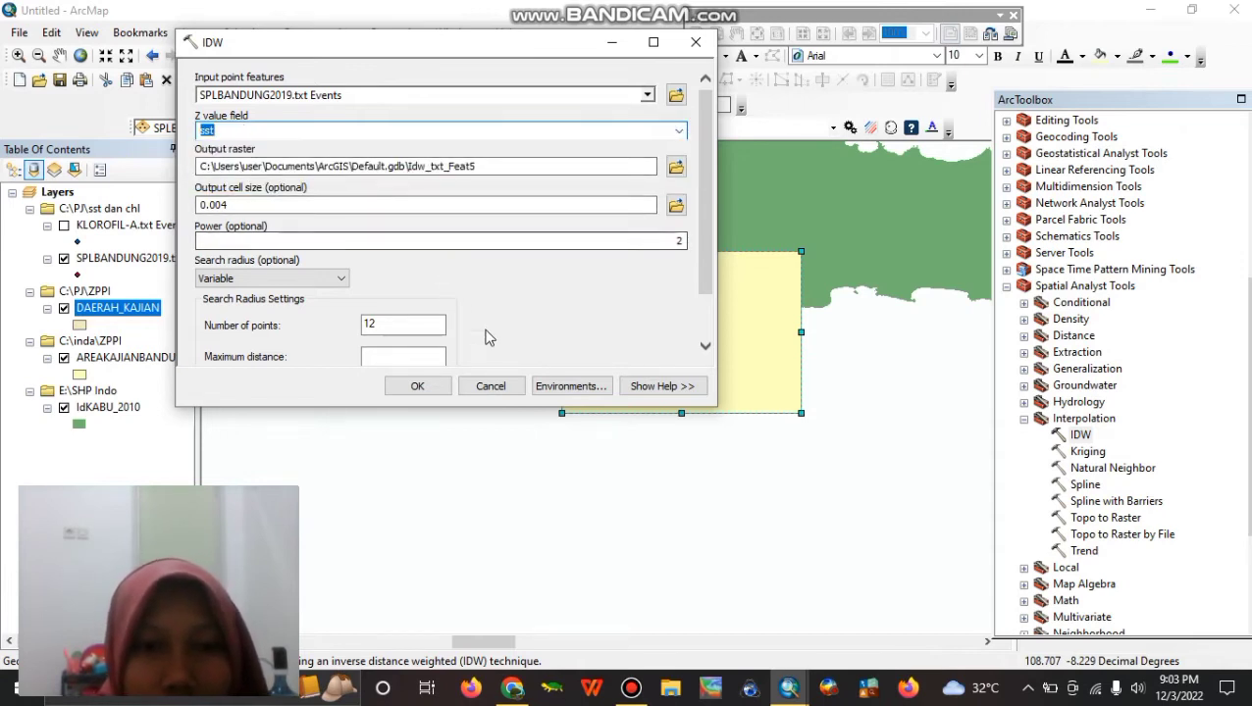
Set the IDW environment's processing extent to match the DAERAH_KAJIAN layer.
{"action": "left_click", "coordinate": [566, 387]}
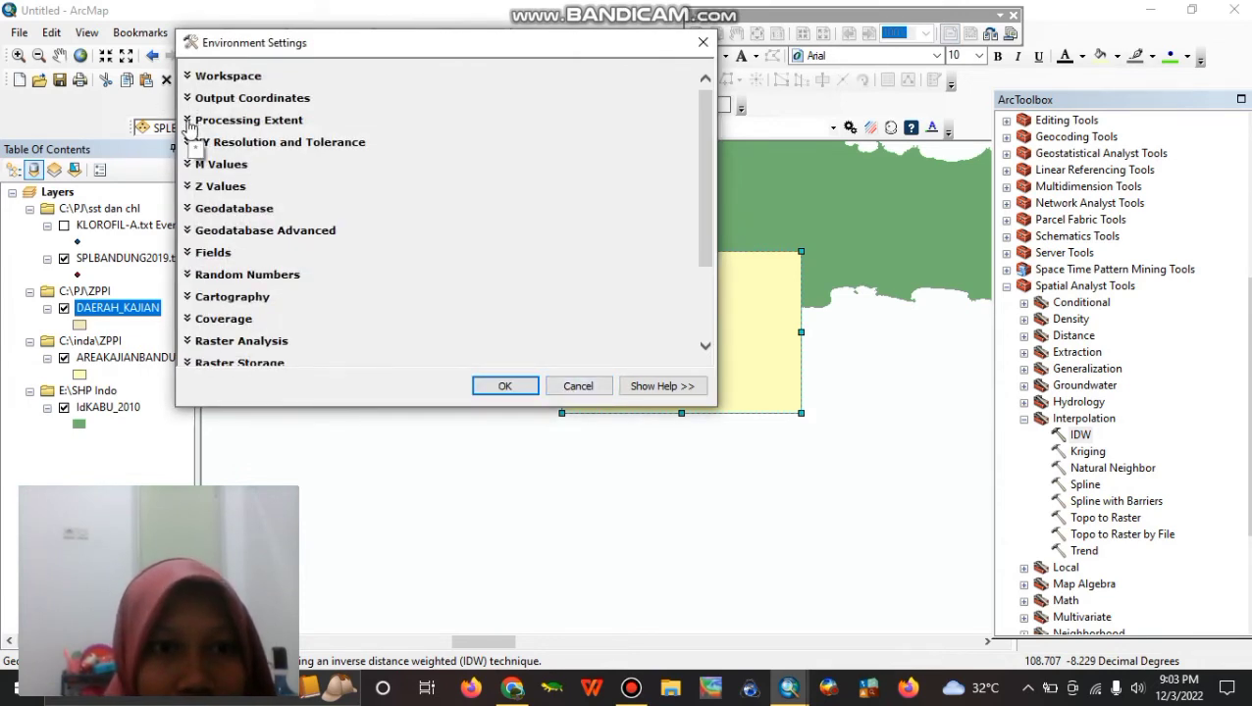
{"action": "left_click", "coordinate": [189, 121]}
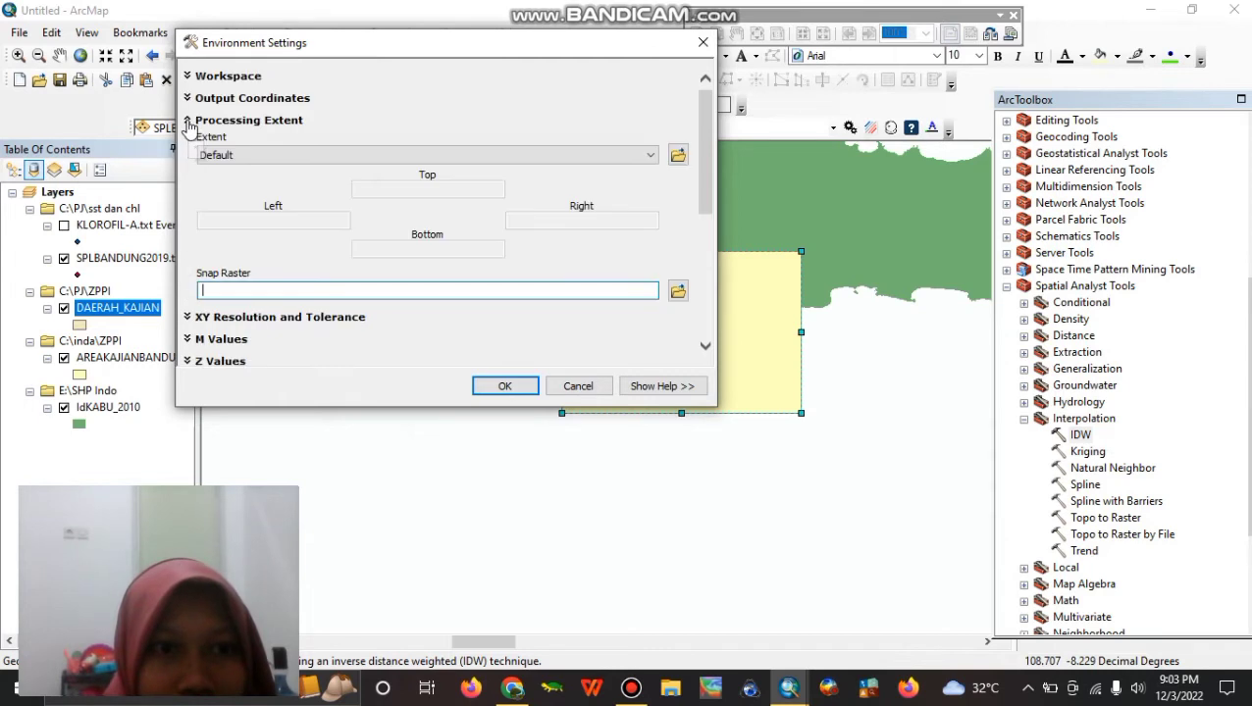
{"action": "left_click", "coordinate": [383, 157]}
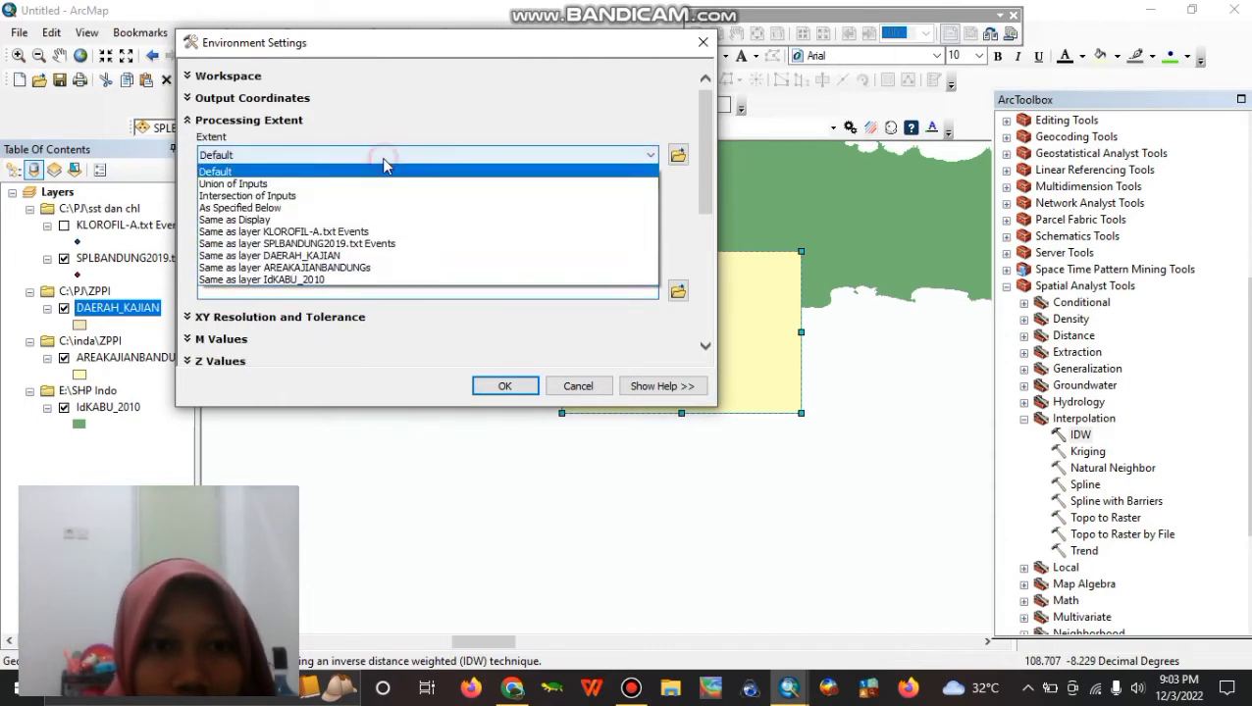
{"action": "left_click", "coordinate": [334, 256]}
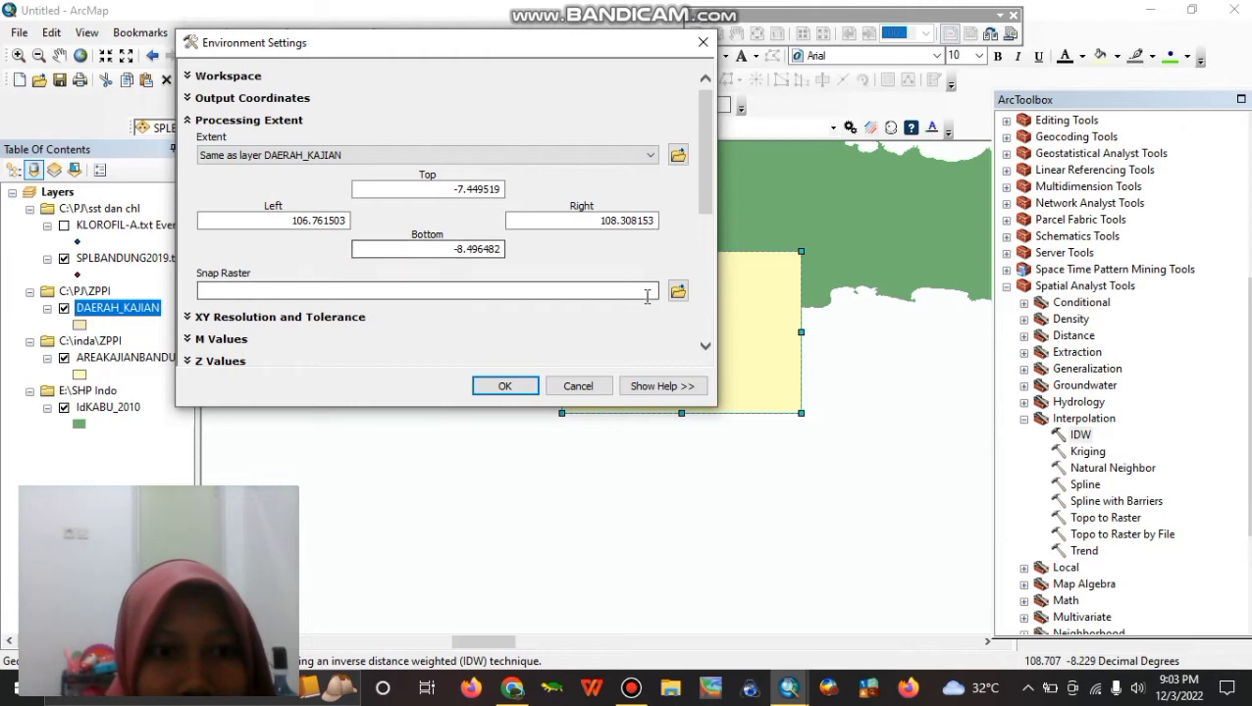
Set DAERAH_KAJIAN as the raster analysis mask and apply the environment settings.
{"action": "left_click_drag", "start_coordinate": [703, 174], "coordinate": [707, 282]}
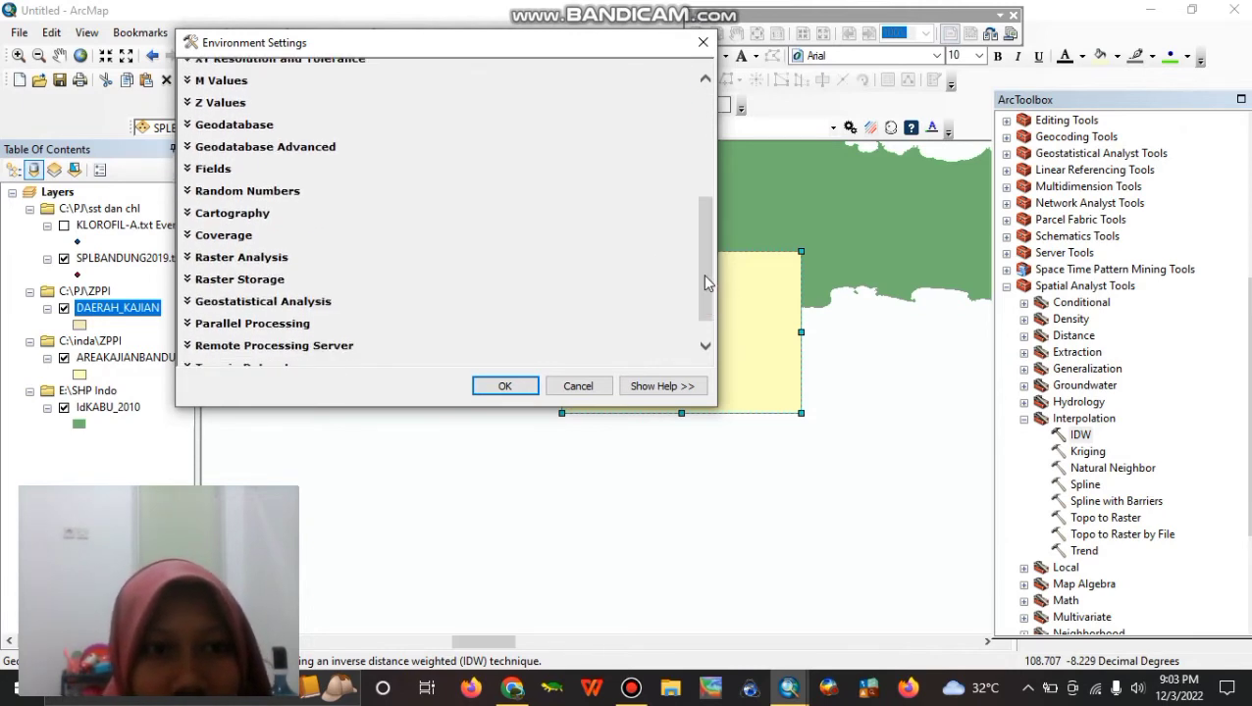
{"action": "left_click", "coordinate": [186, 258]}
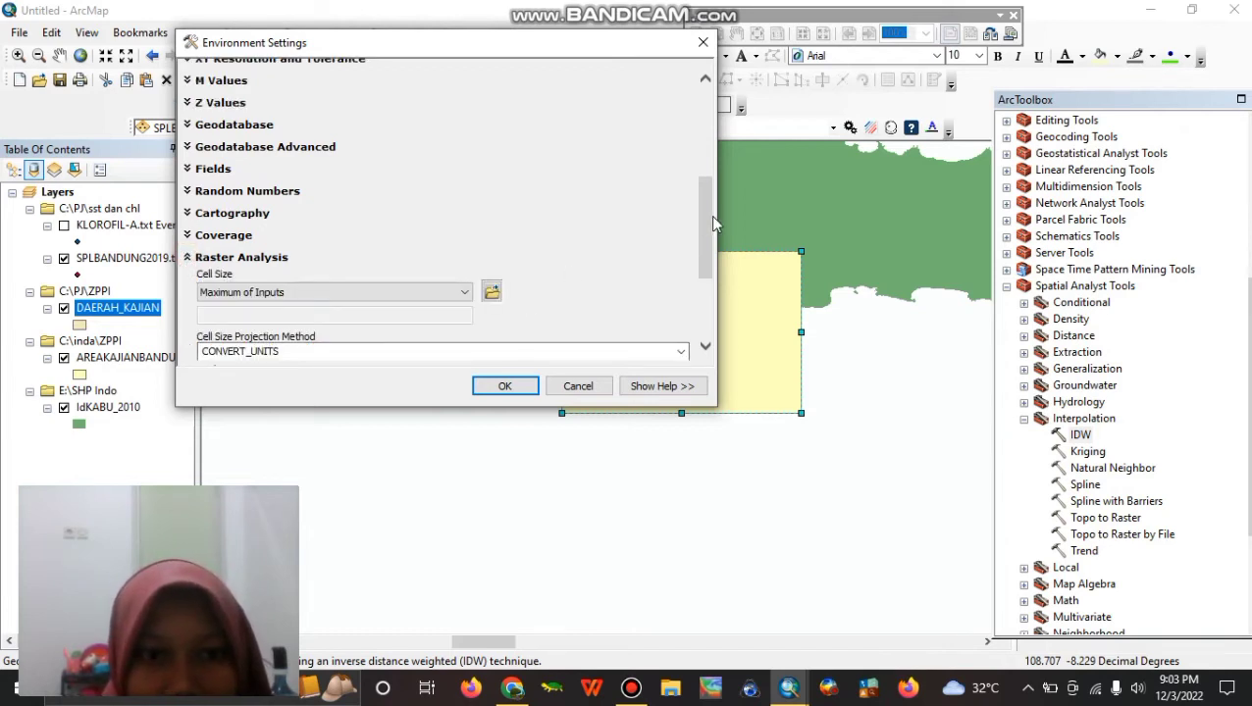
{"action": "left_click_drag", "start_coordinate": [707, 223], "coordinate": [716, 251]}
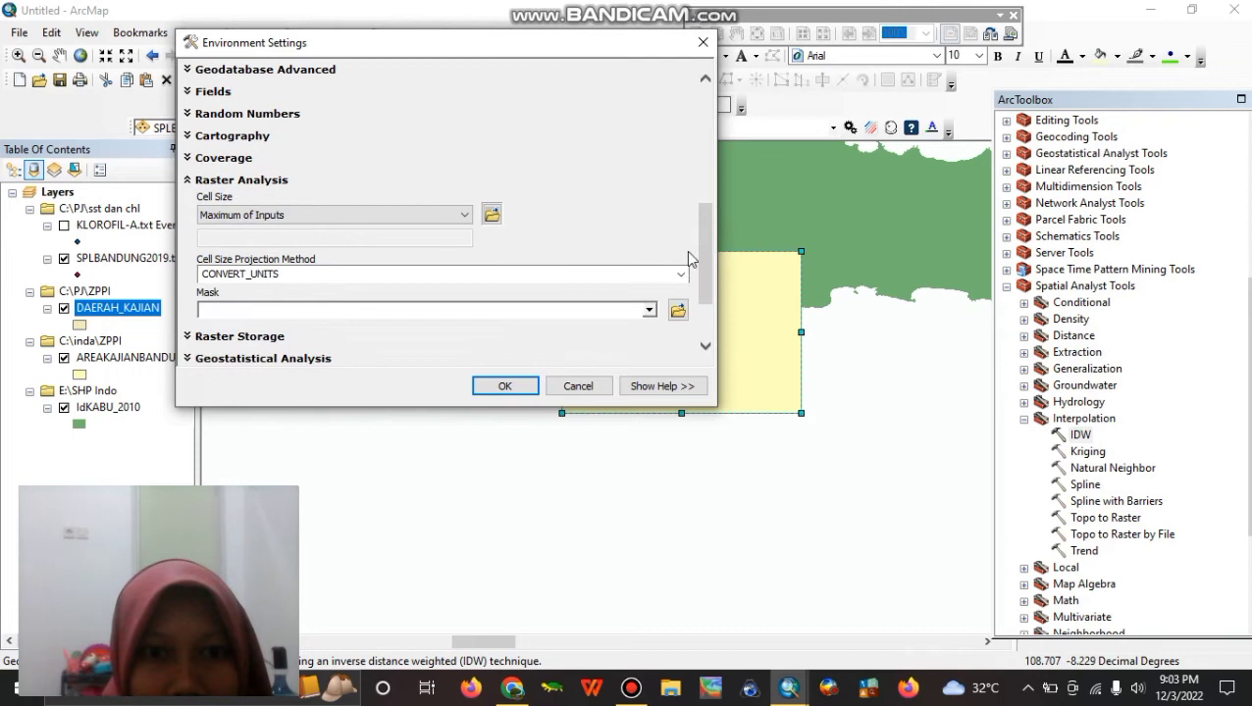
{"action": "left_click", "coordinate": [649, 311]}
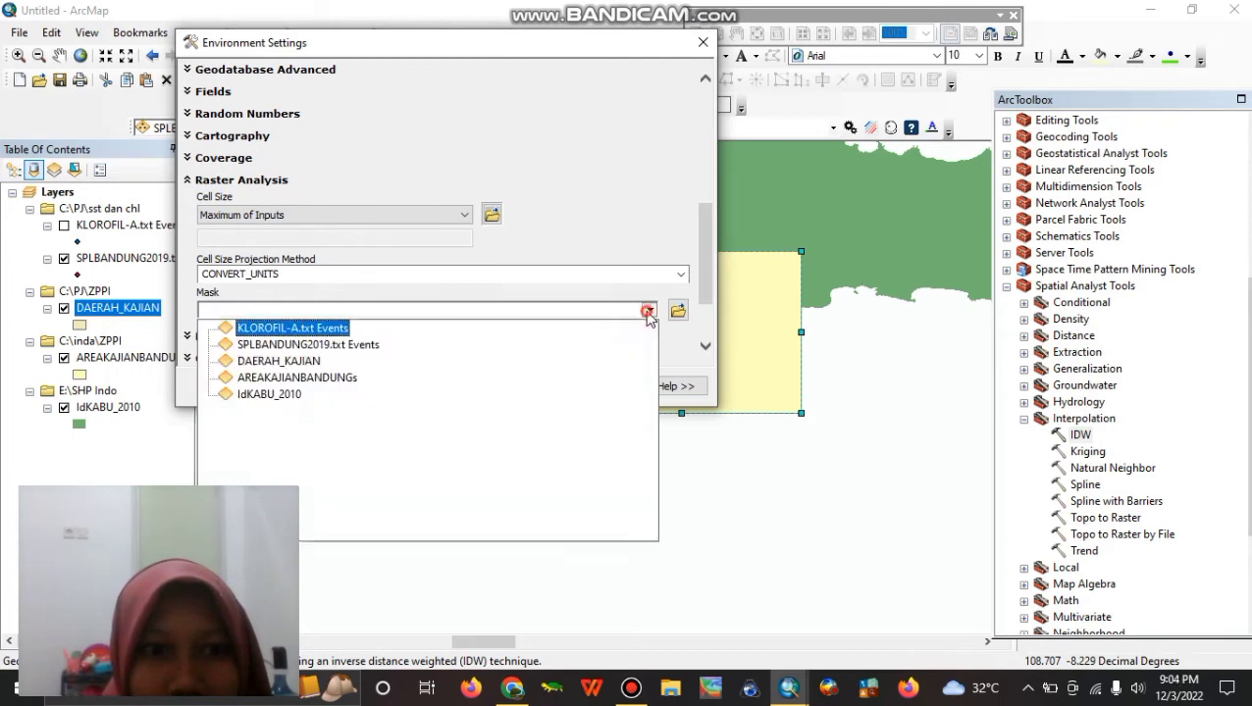
{"action": "left_click", "coordinate": [310, 361]}
{"action": "left_click_drag", "start_coordinate": [700, 223], "coordinate": [697, 261]}
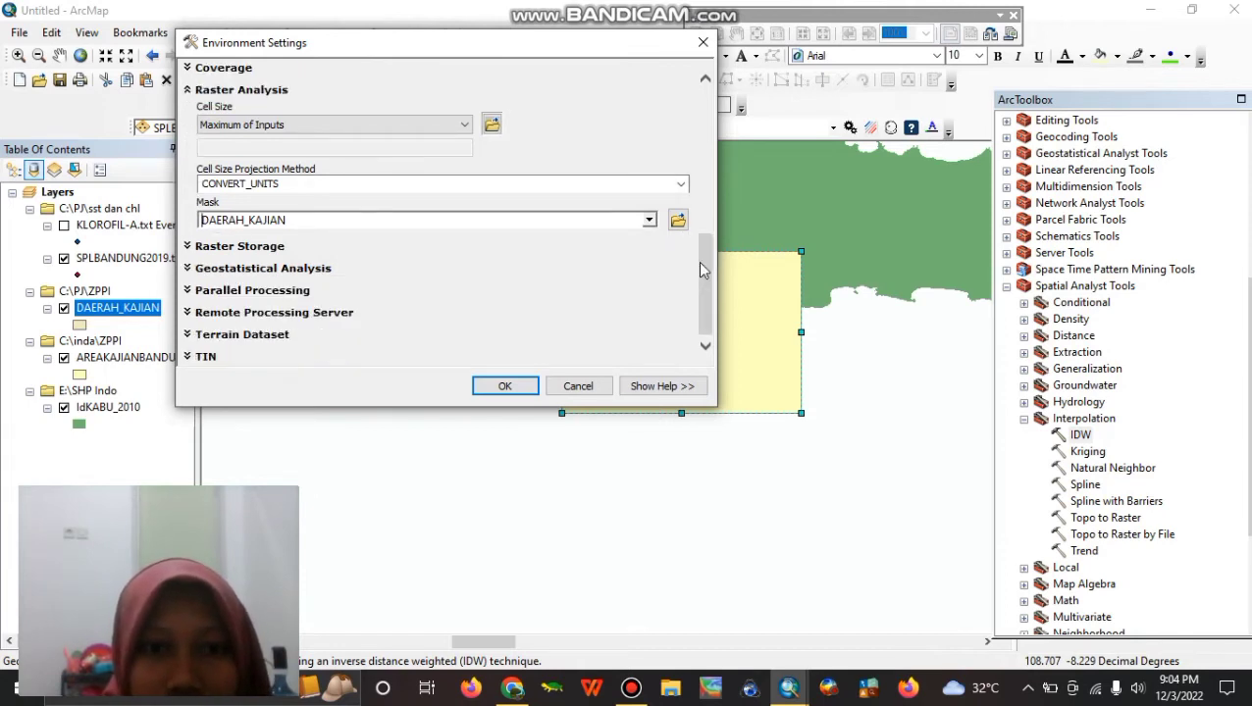
{"action": "left_click", "coordinate": [502, 385]}
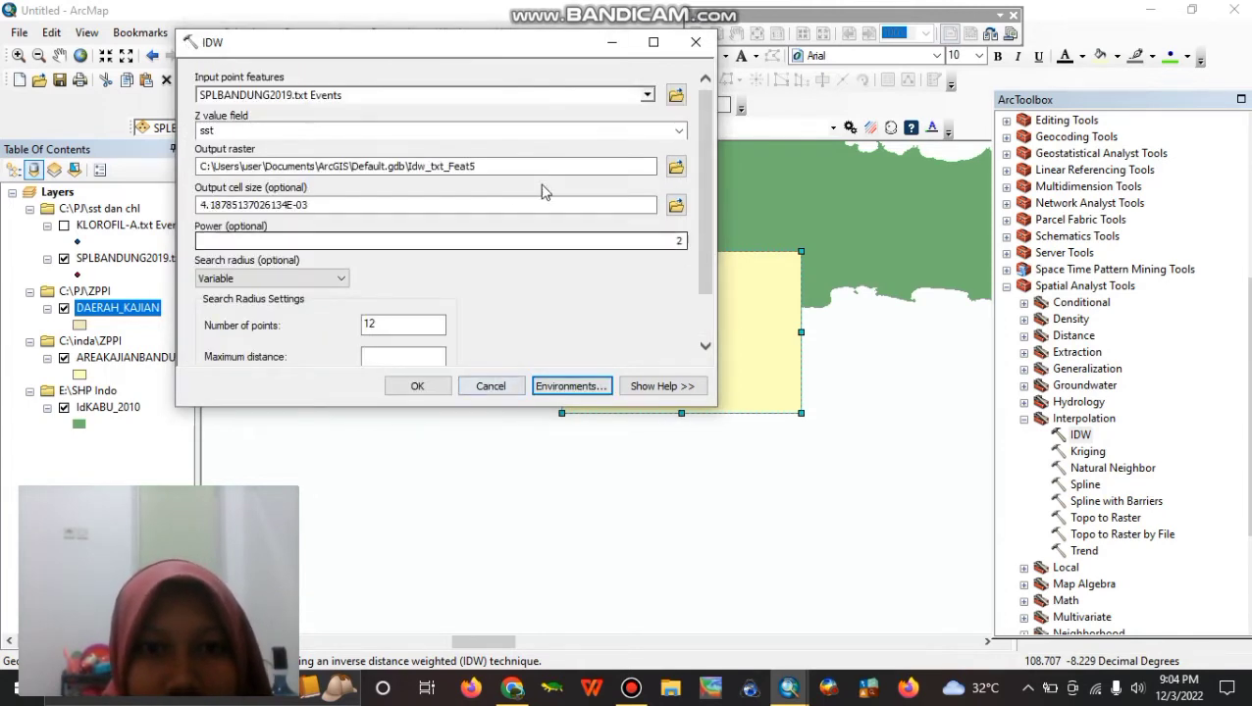
Create a new file geodatabase in the ZPPI folder for the IDW output raster and open it as the save location.
{"action": "left_click", "coordinate": [675, 166]}
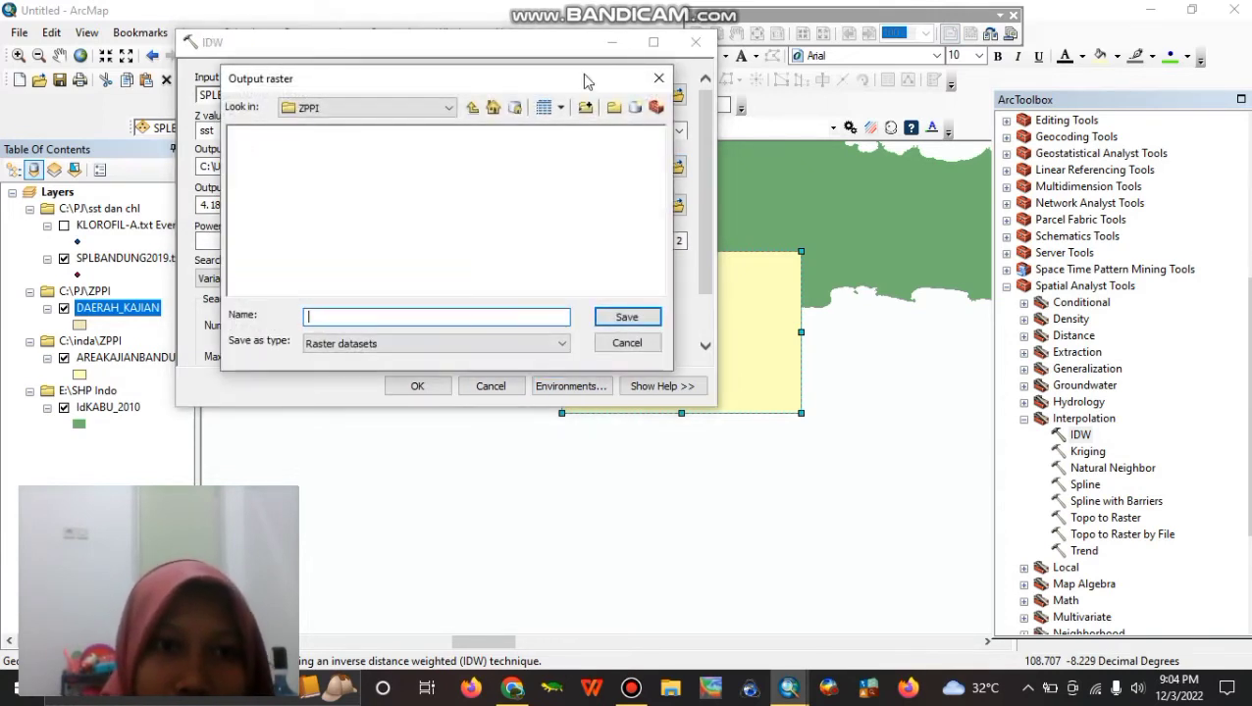
{"action": "left_click", "coordinate": [628, 109]}
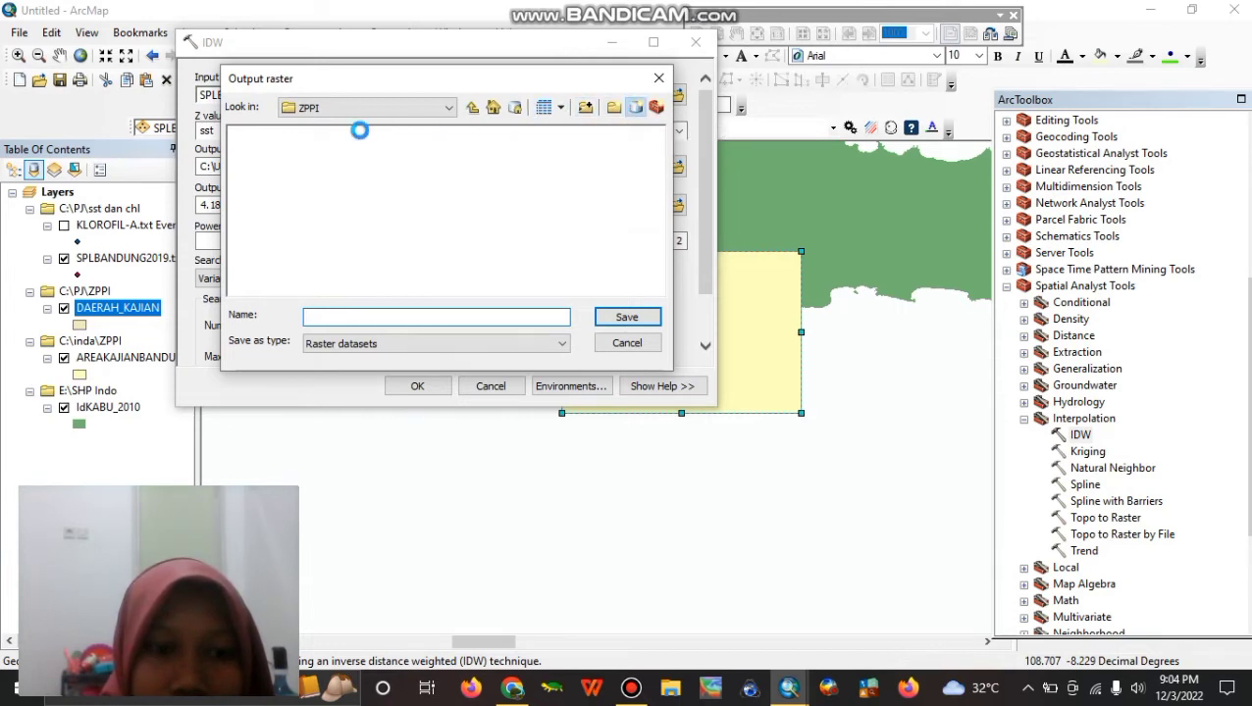
{"action": "left_click", "coordinate": [439, 165]}
{"action": "double_click", "coordinate": [339, 144]}
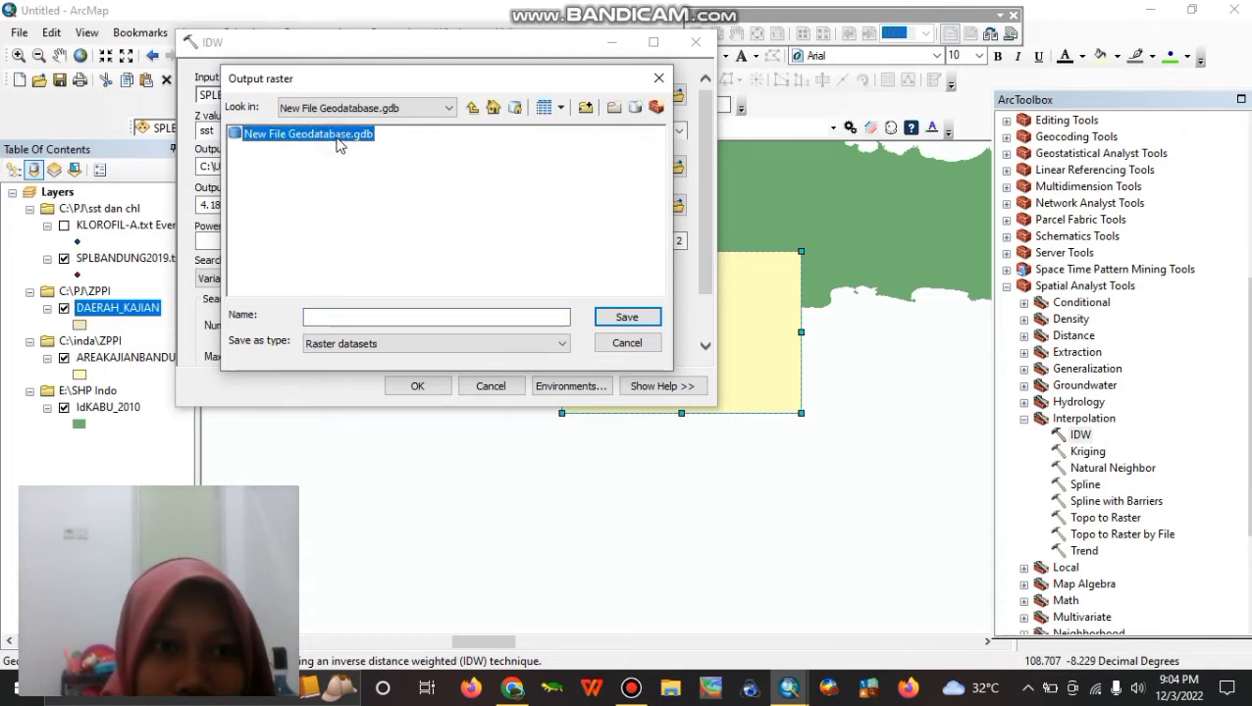
Name the output raster IDW_SPL in the new geodatabase and run the sea surface temperature interpolation.
{"action": "left_click", "coordinate": [383, 317]}
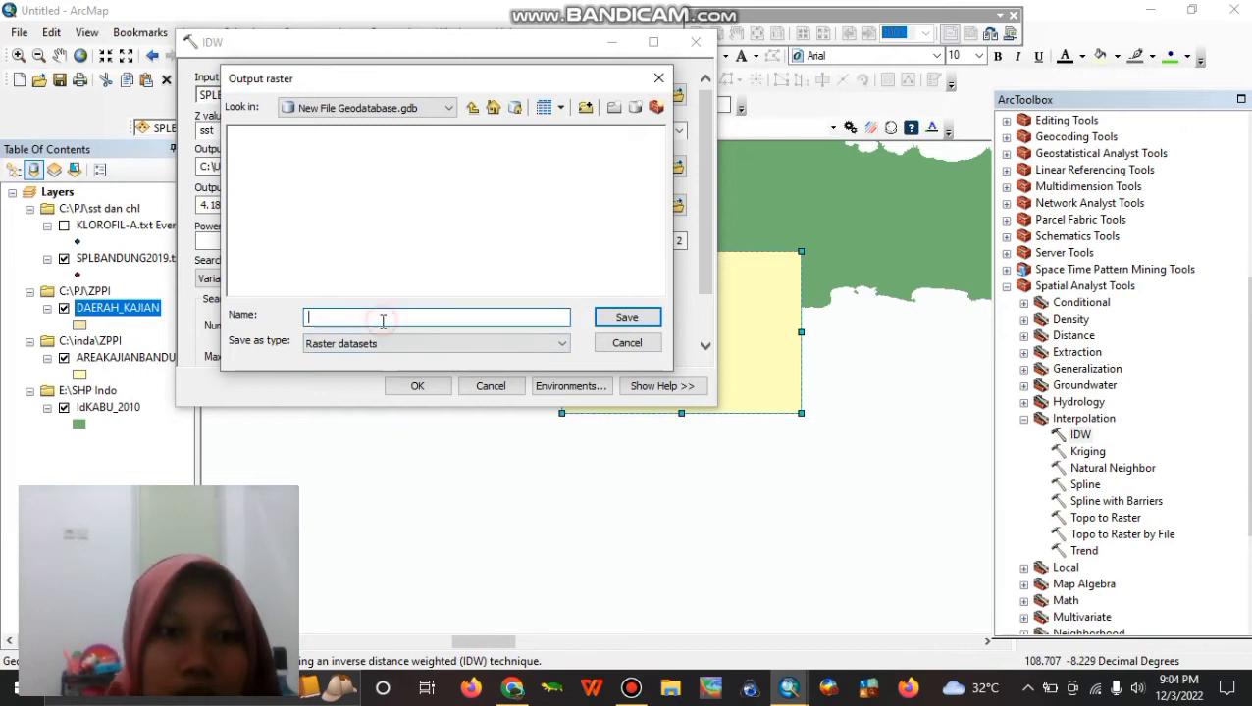
{"action": "type", "text": "IDW_SPL"}
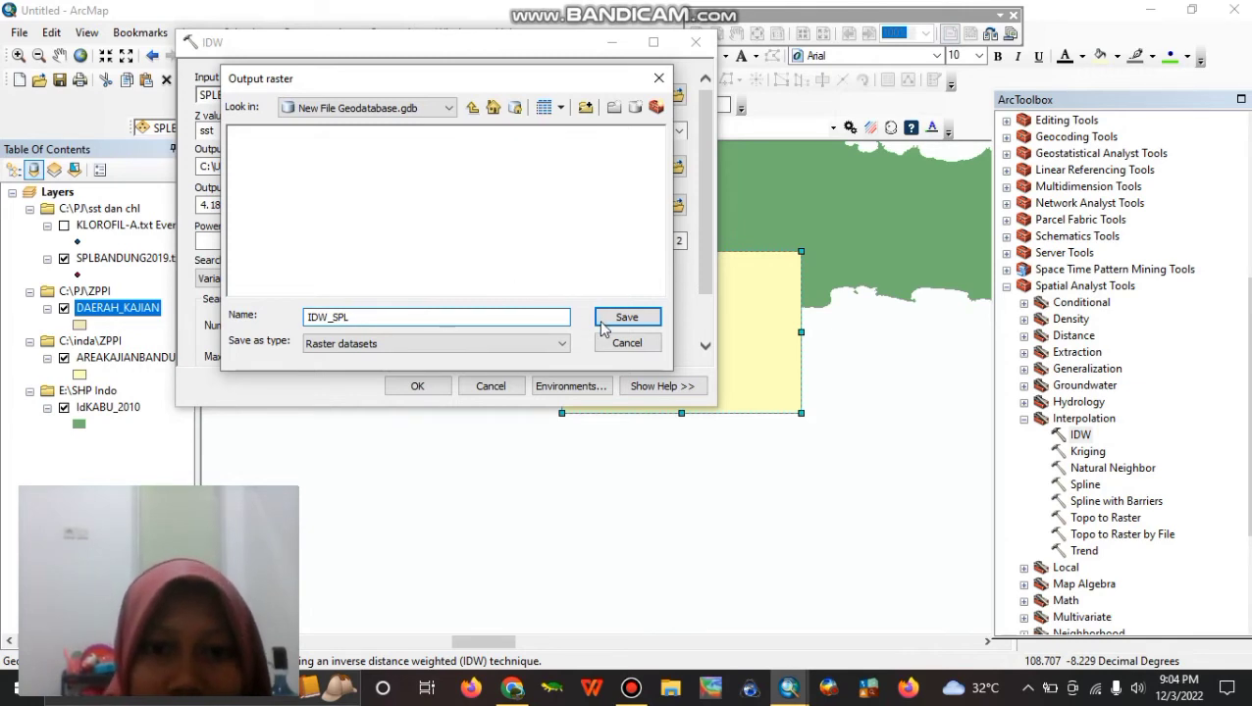
{"action": "left_click", "coordinate": [602, 324]}
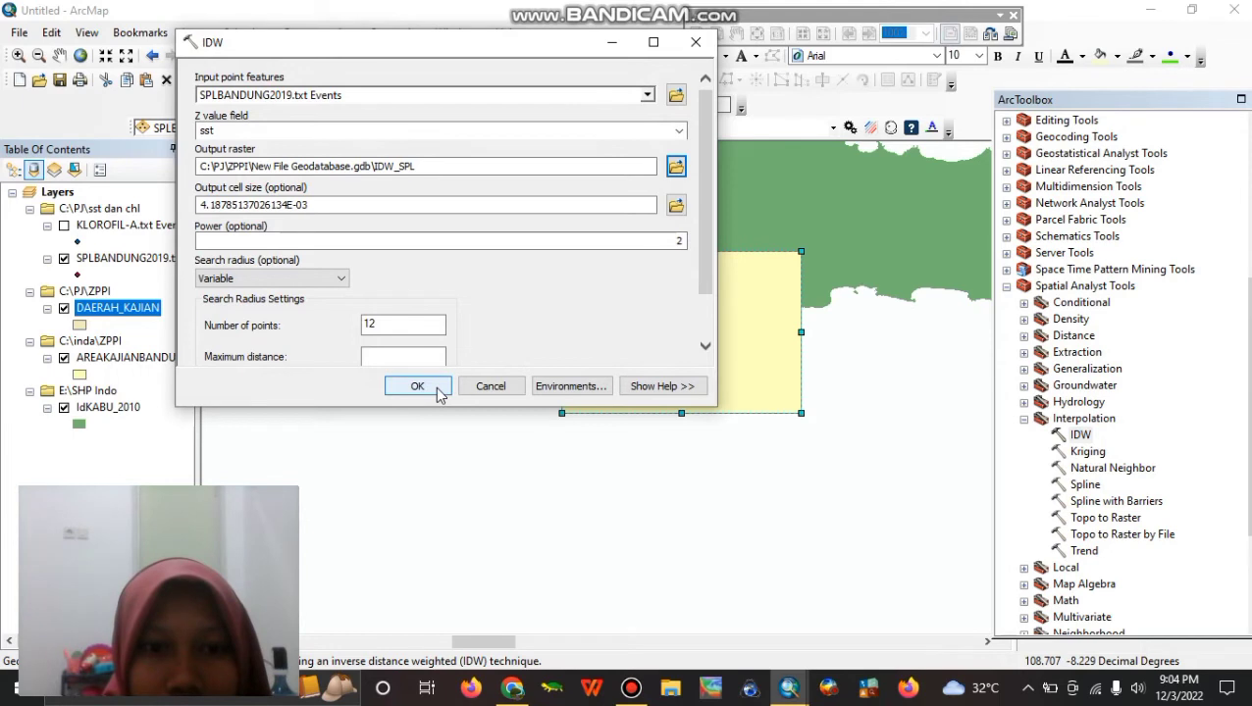
{"action": "left_click", "coordinate": [438, 389]}
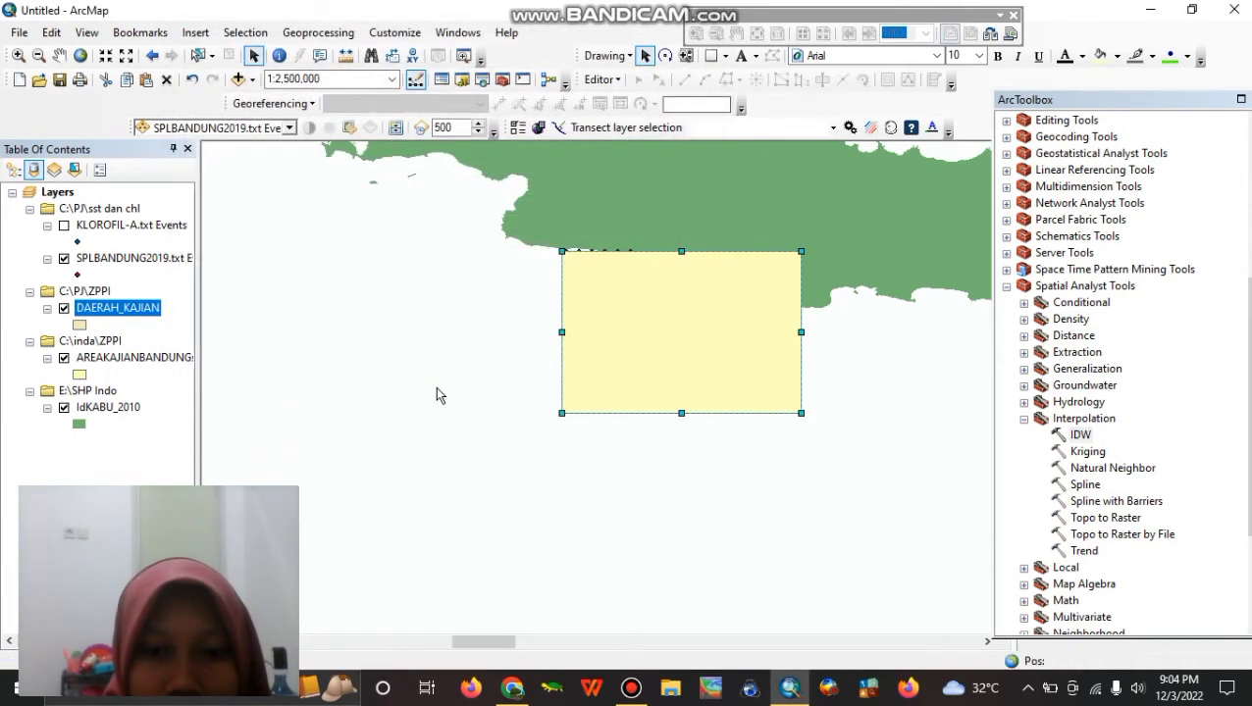
Hide the SPLBANDUNG2019.txt Events, DAERAH_KAJIAN and AREAKAJIANBANDUNGs layers and delete the rectangle graphic covering the study area.
{"action": "left_click", "coordinate": [64, 259]}
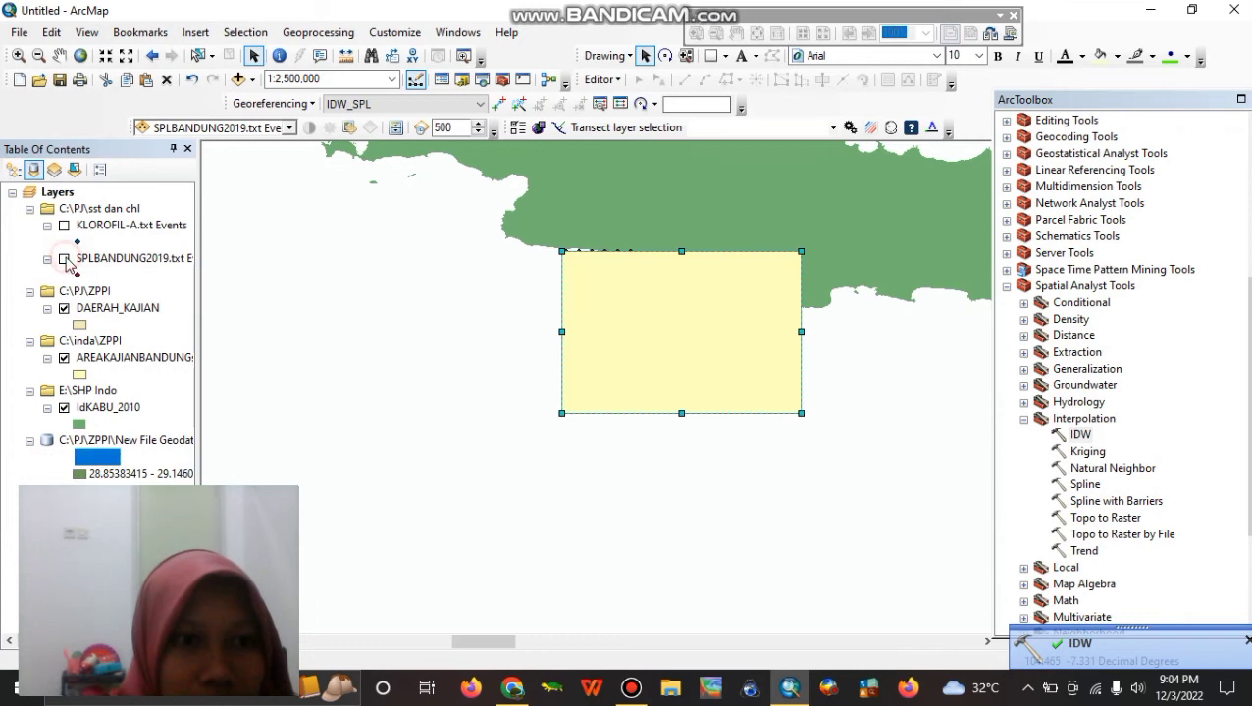
{"action": "left_click", "coordinate": [64, 308]}
{"action": "left_click", "coordinate": [63, 358]}
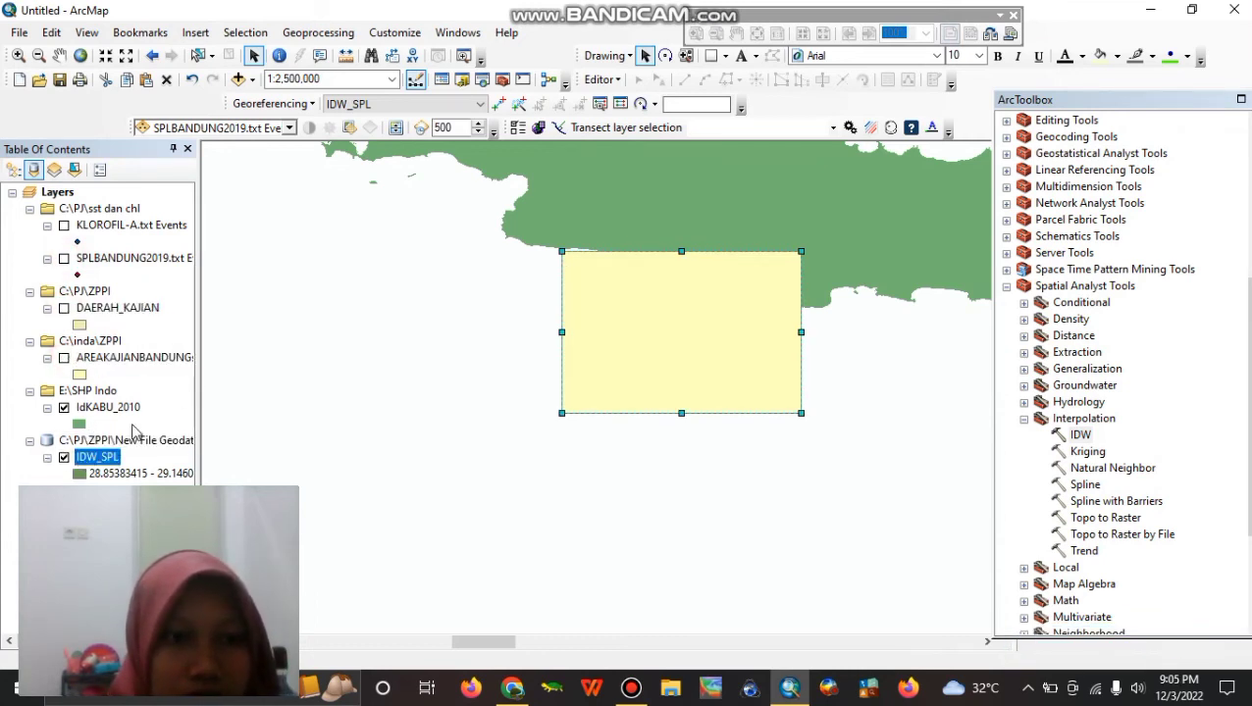
{"action": "right_click", "coordinate": [695, 335]}
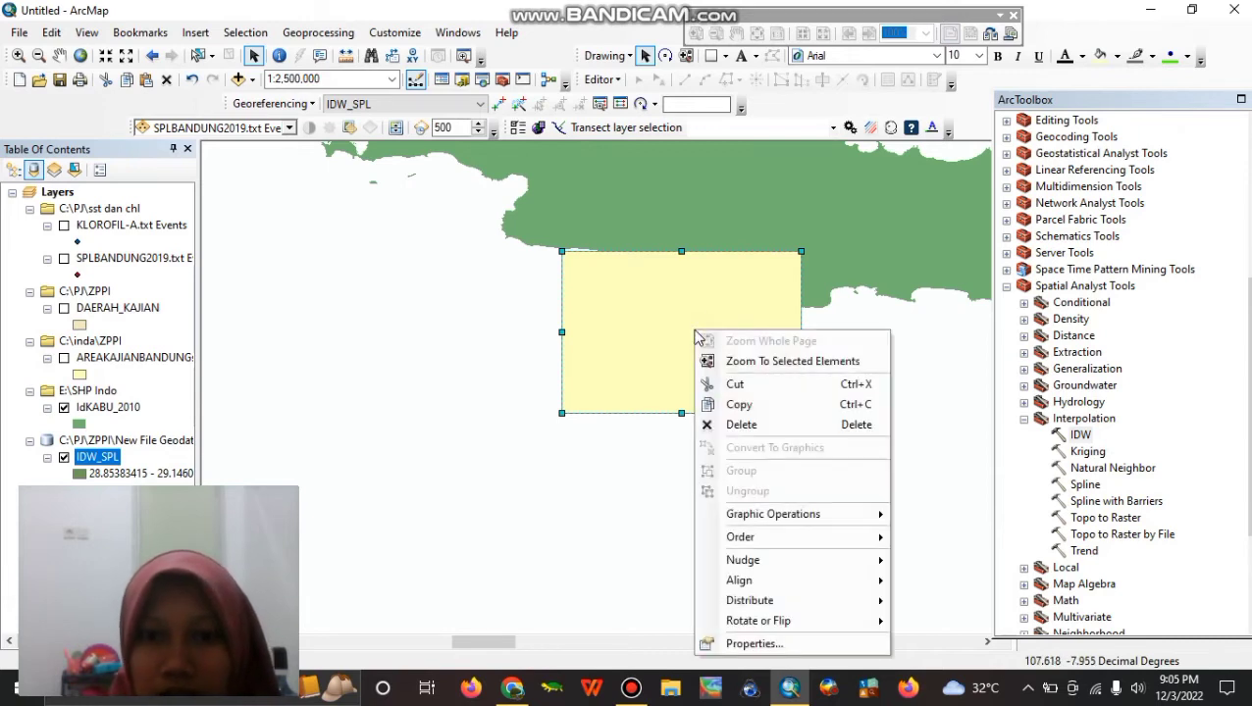
{"action": "left_click", "coordinate": [723, 424]}
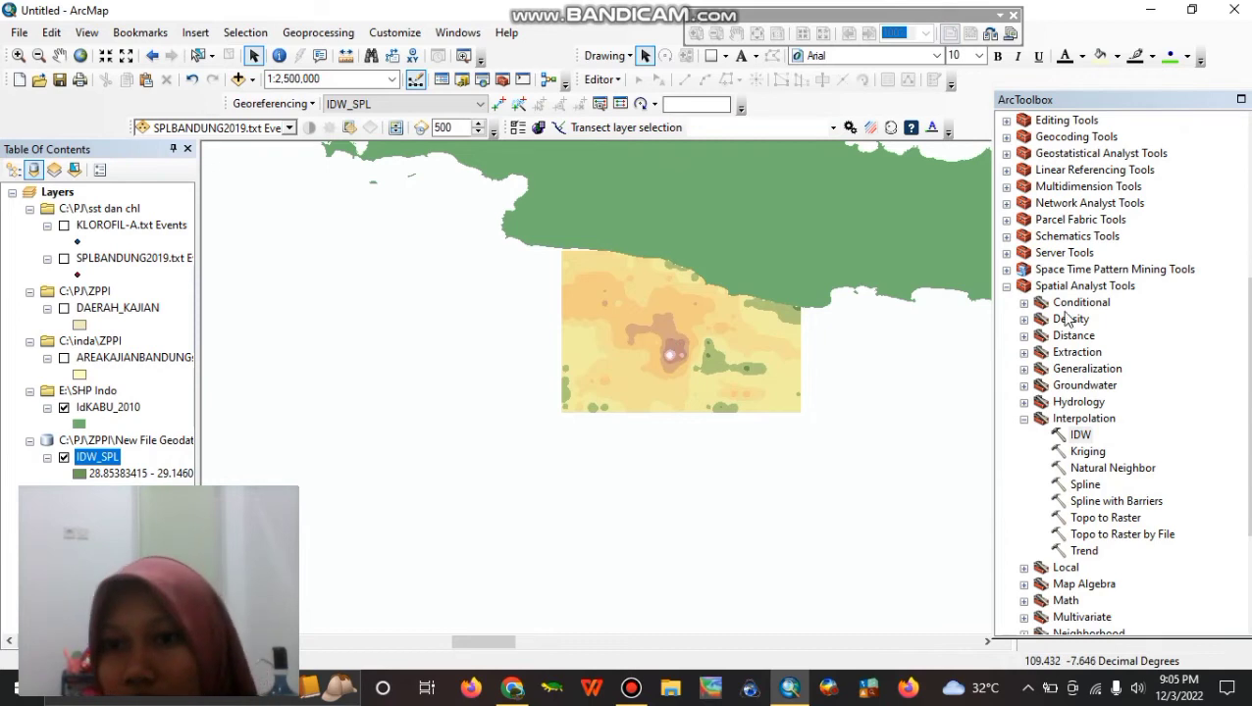
Start another IDW interpolation with KLOROFIL-A.txt Events as the input points and chlor_a as the Z value field.
{"action": "left_click", "coordinate": [1083, 437]}
{"action": "double_click", "coordinate": [1080, 435]}
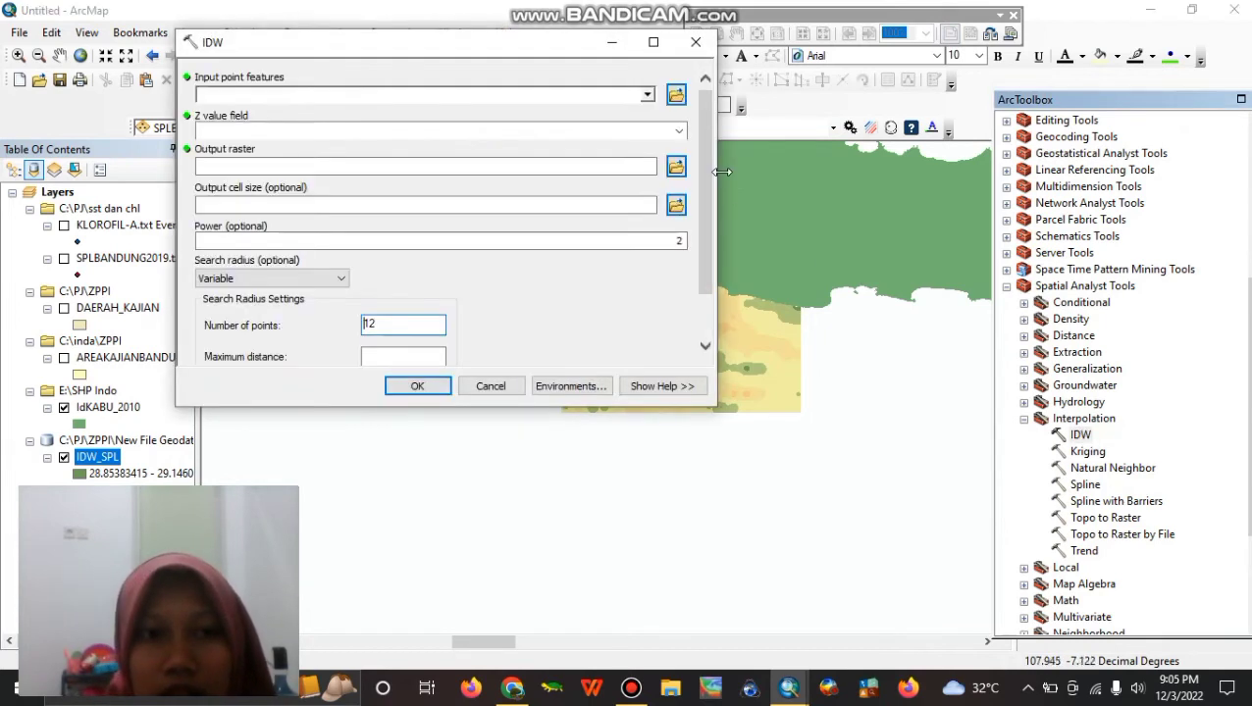
{"action": "left_click", "coordinate": [648, 95]}
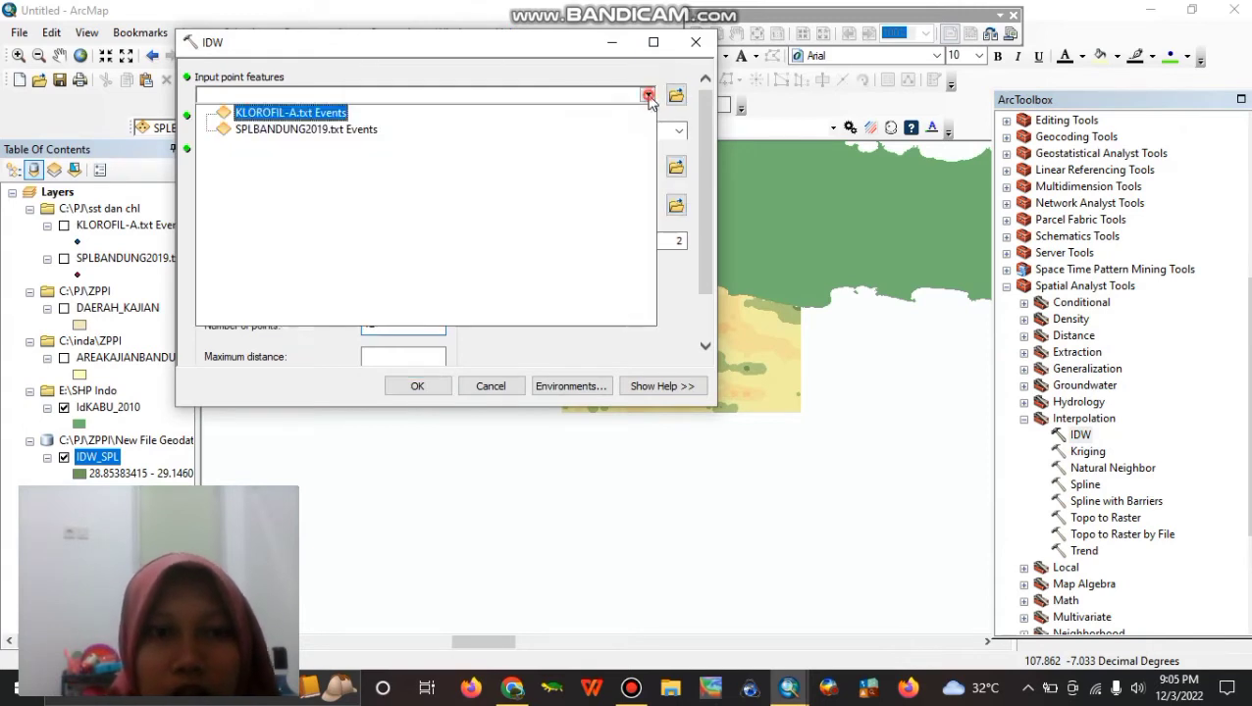
{"action": "left_click", "coordinate": [266, 110]}
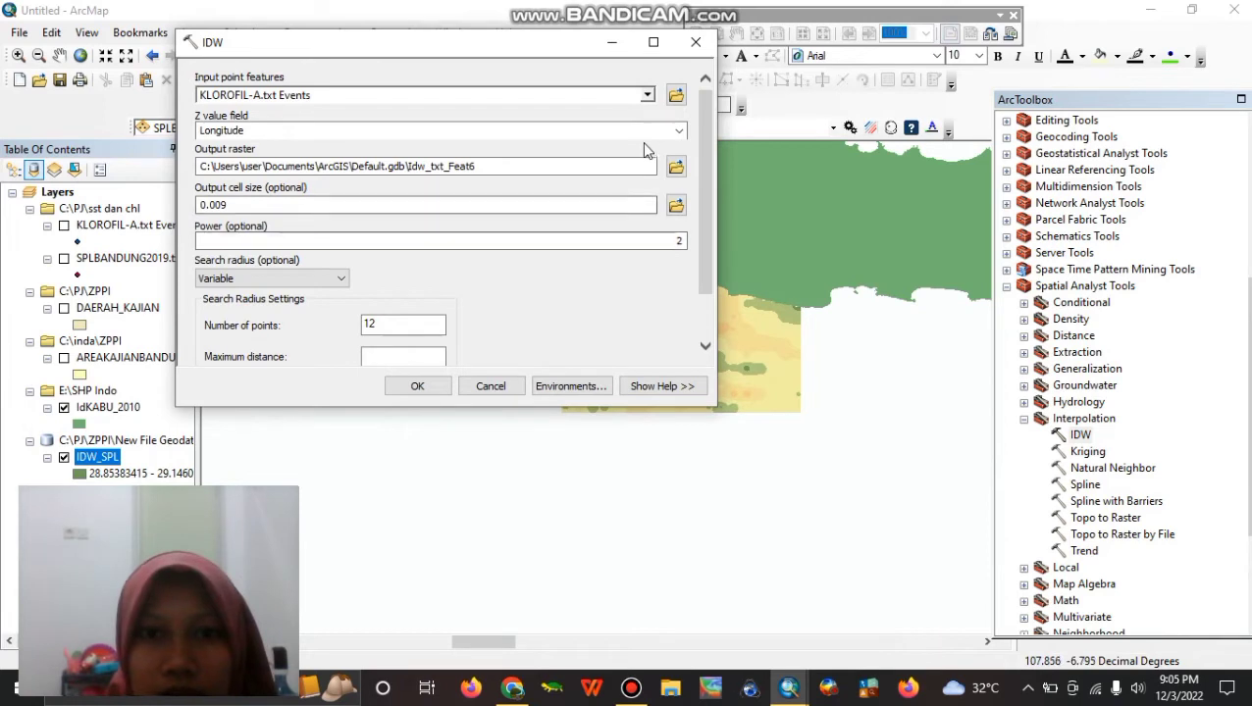
{"action": "left_click", "coordinate": [686, 128]}
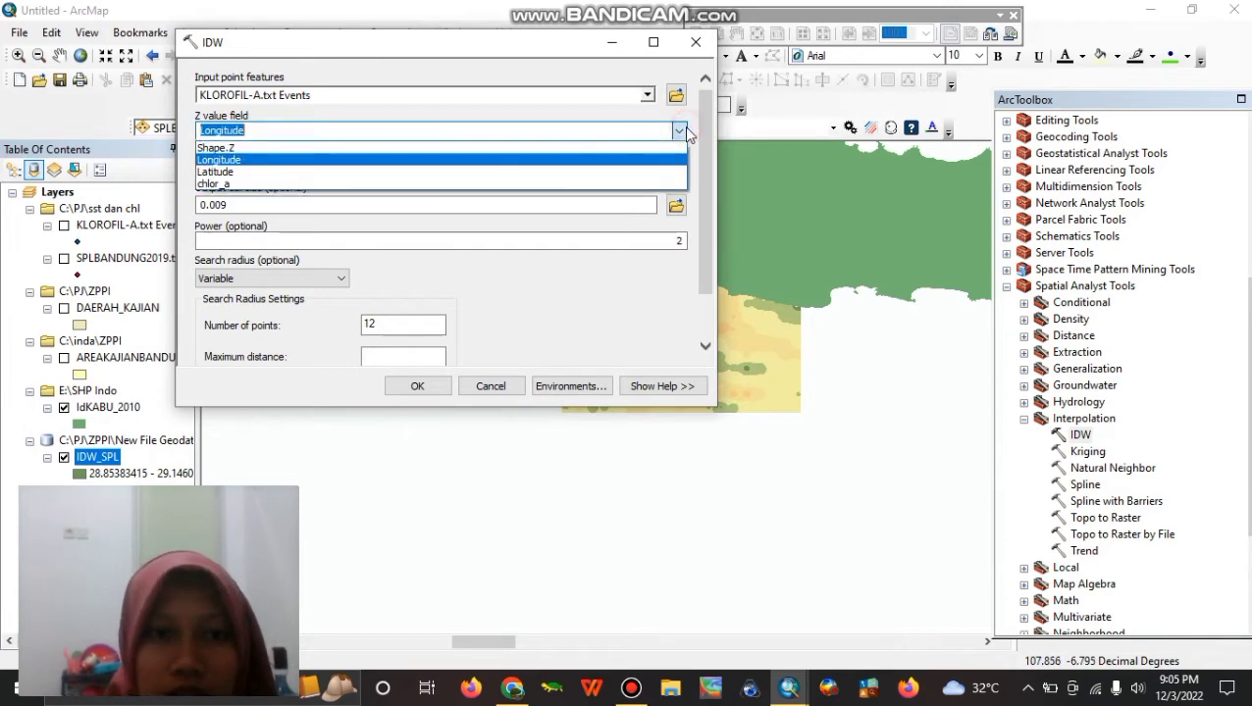
{"action": "left_click", "coordinate": [459, 185]}
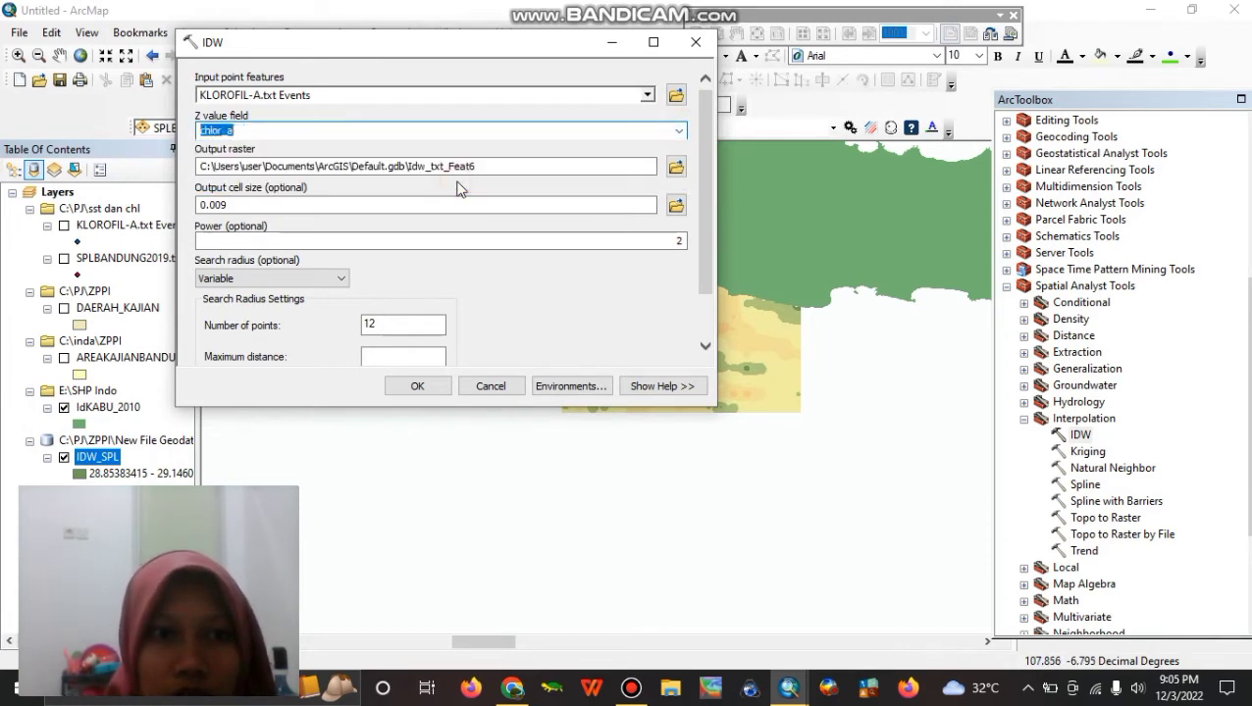
Set the processing extent in the chlorophyll IDW environment settings to the same as layer DAERAH_KAJIAN.
{"action": "left_click", "coordinate": [548, 389]}
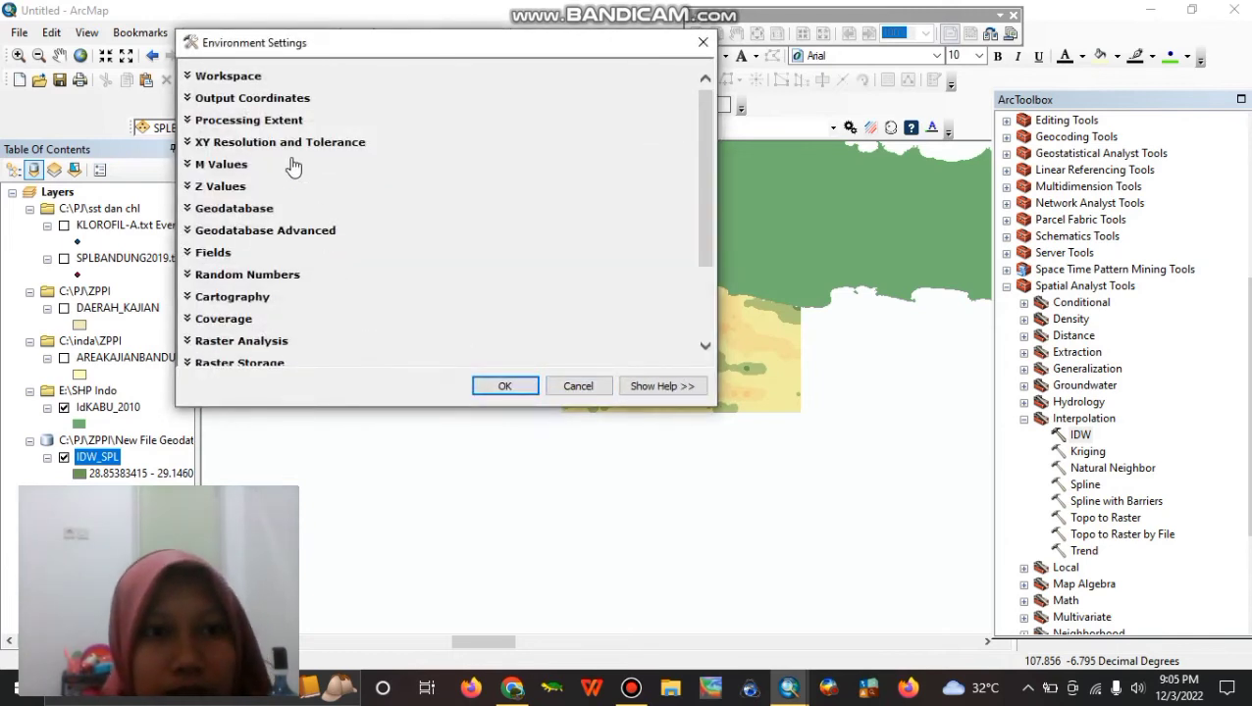
{"action": "left_click", "coordinate": [190, 124]}
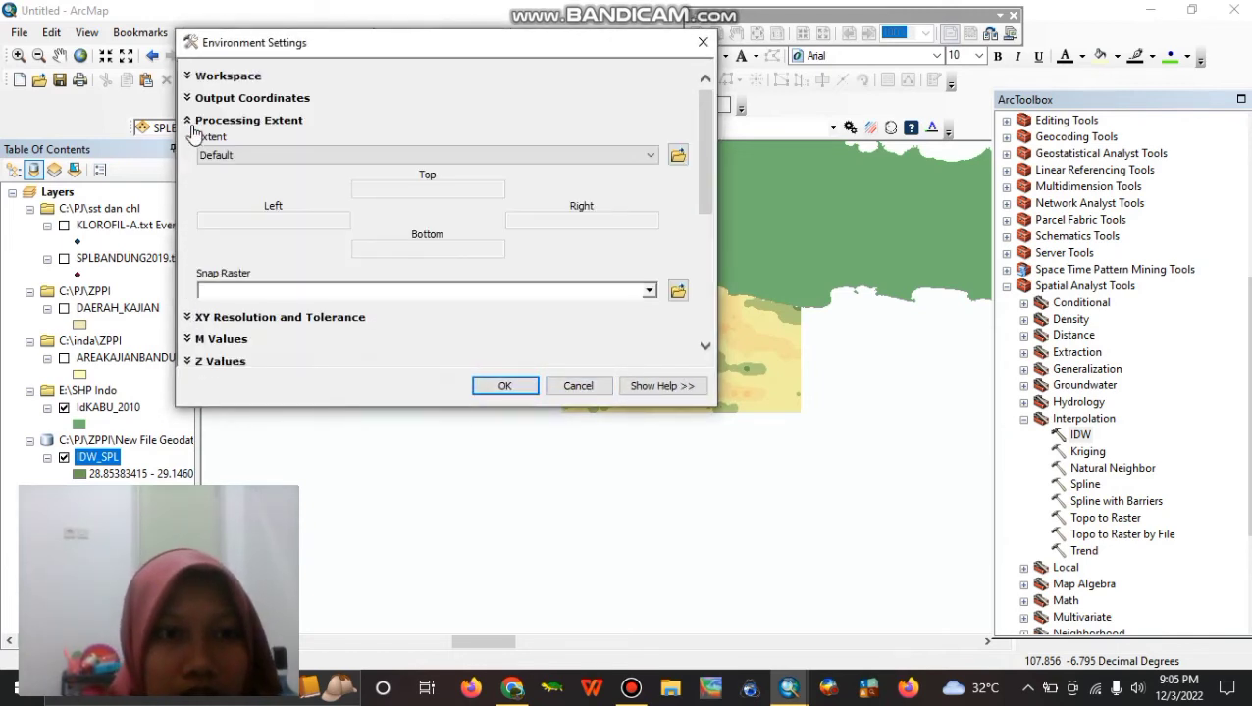
{"action": "left_click", "coordinate": [287, 154]}
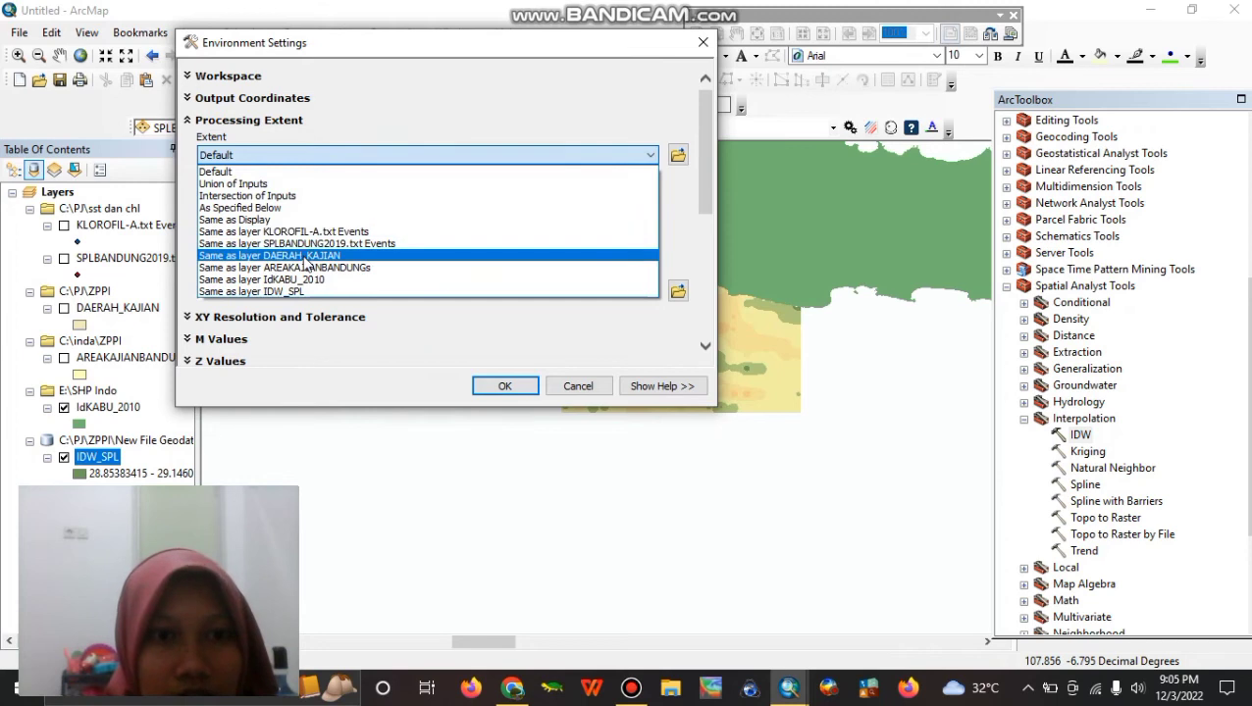
{"action": "left_click", "coordinate": [302, 261]}
Choose DAERAH_KAJIAN as the raster analysis mask for the chlorophyll interpolation and apply the environment settings.
{"action": "left_click_drag", "start_coordinate": [698, 193], "coordinate": [713, 383]}
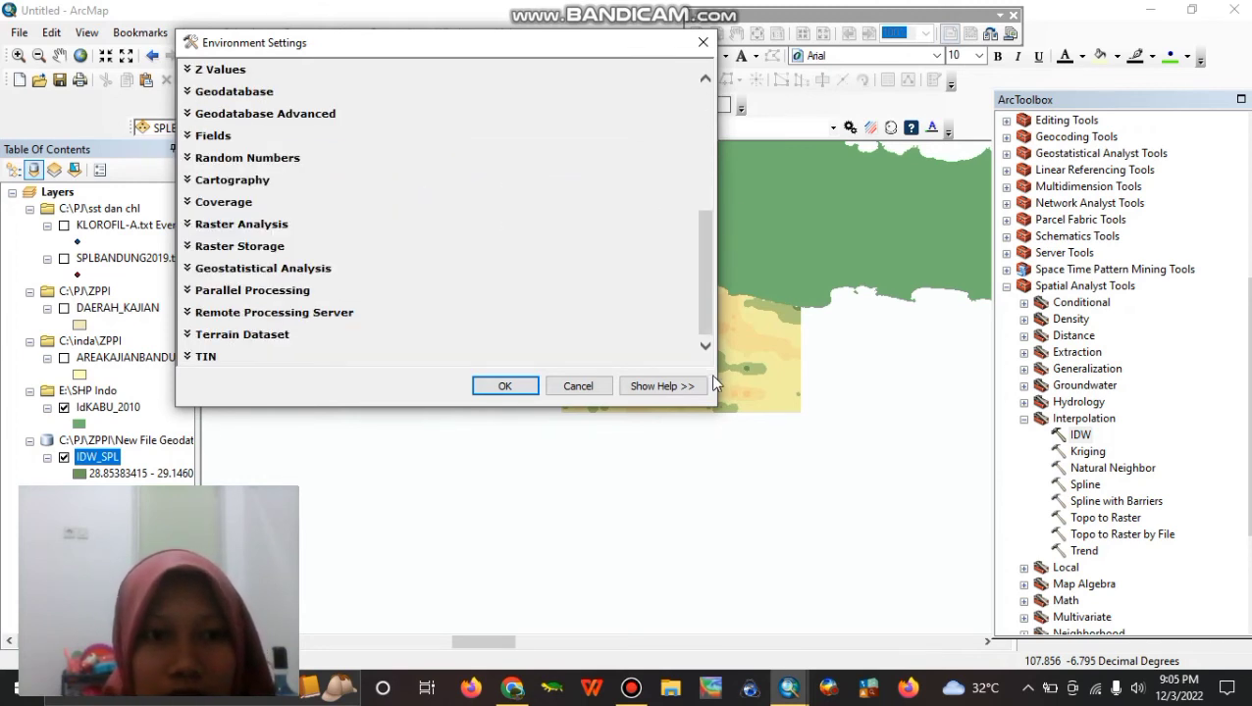
{"action": "left_click", "coordinate": [189, 224]}
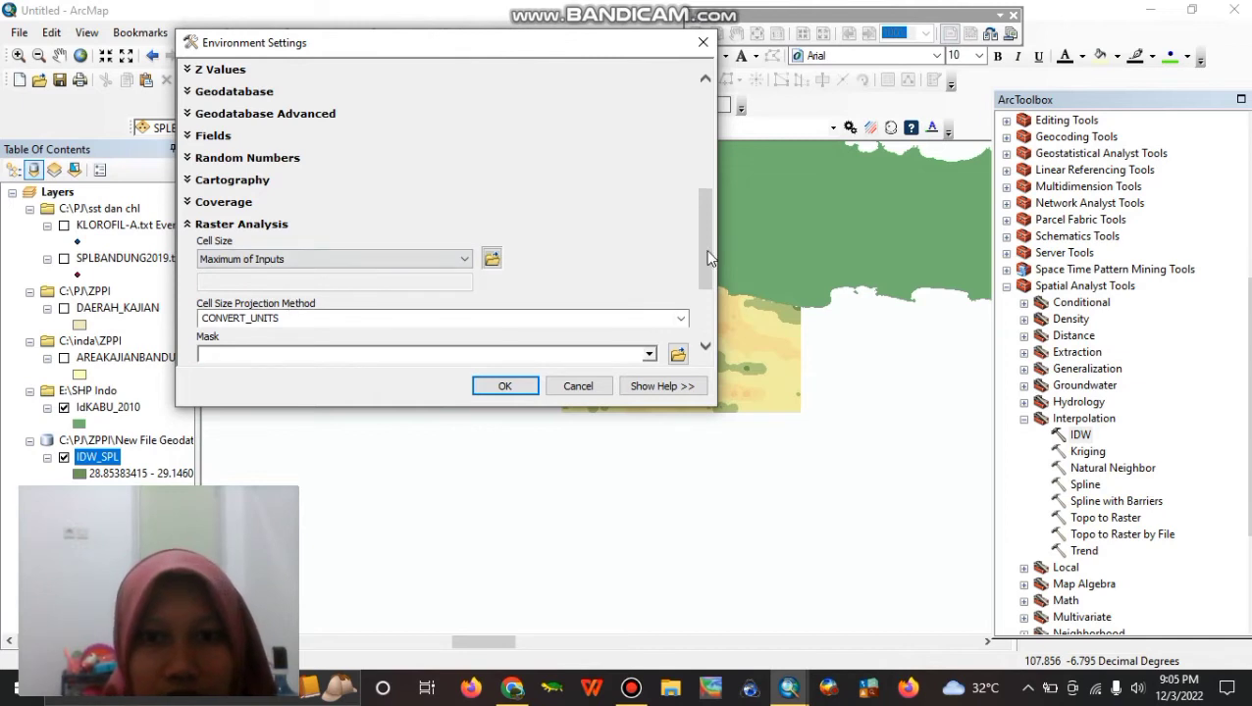
{"action": "scroll", "coordinate": [712, 312], "scroll_direction": "down", "scroll_amount": 3}
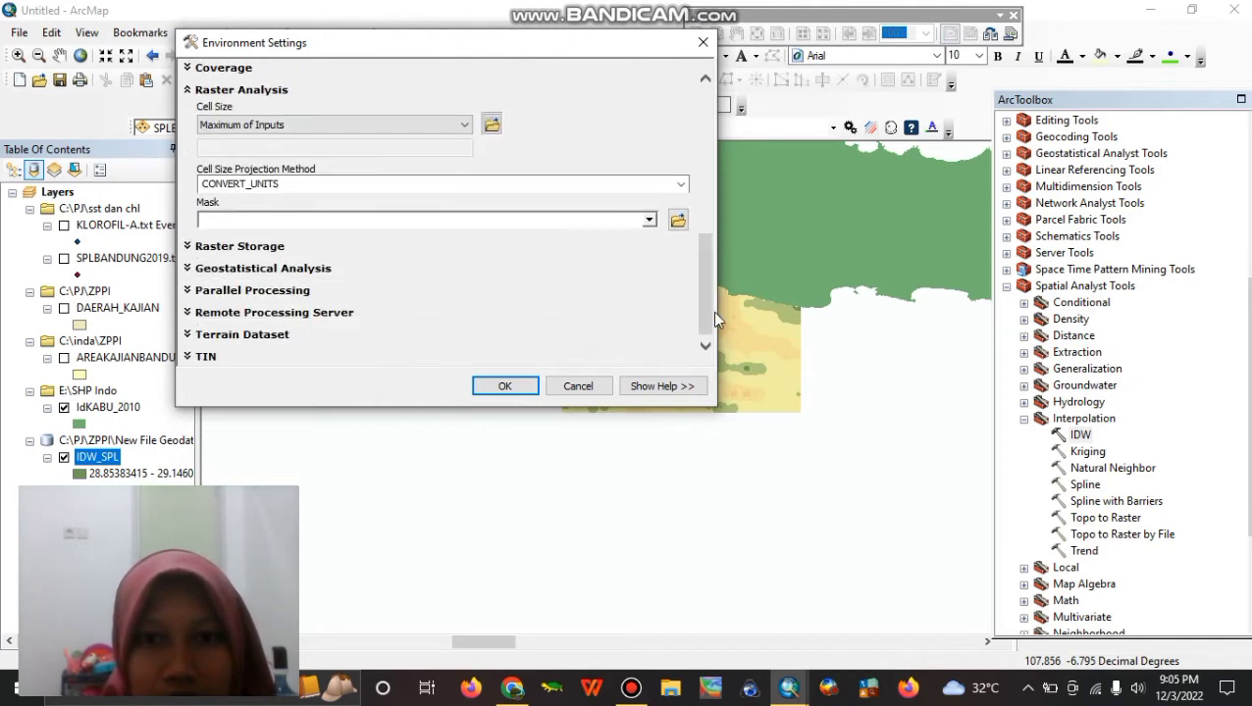
{"action": "left_click", "coordinate": [651, 220]}
{"action": "left_click", "coordinate": [266, 273]}
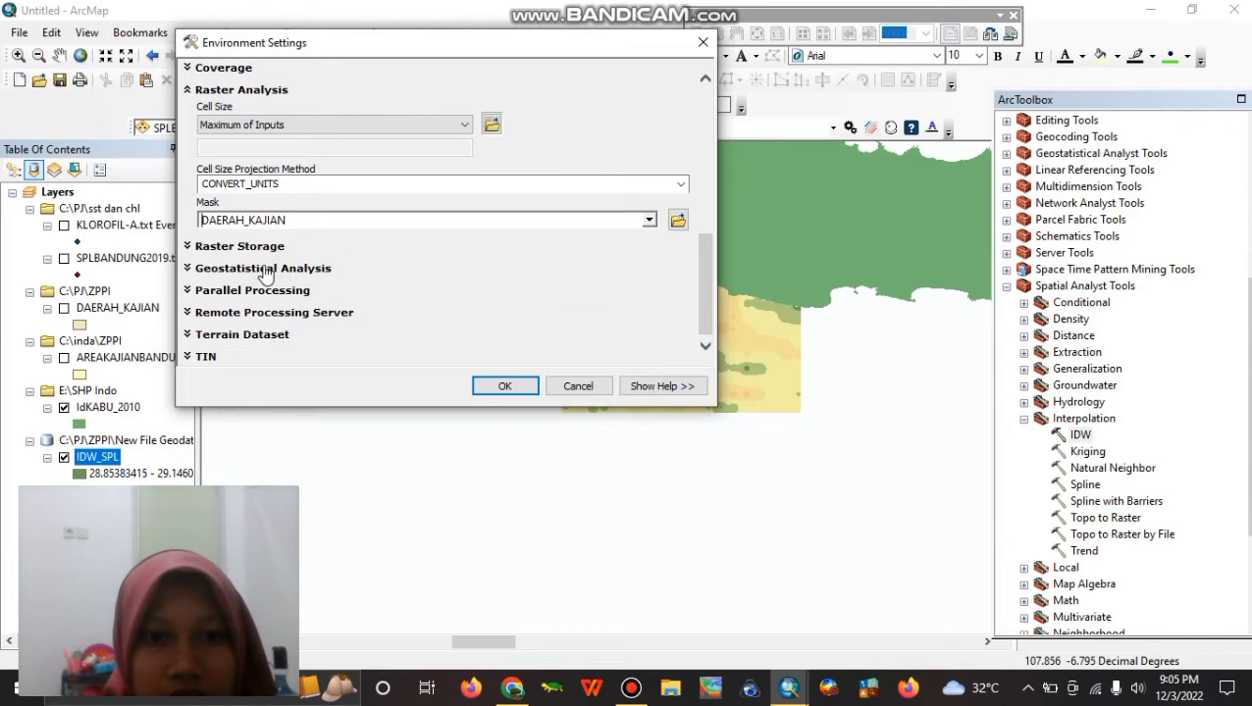
{"action": "left_click", "coordinate": [518, 391]}
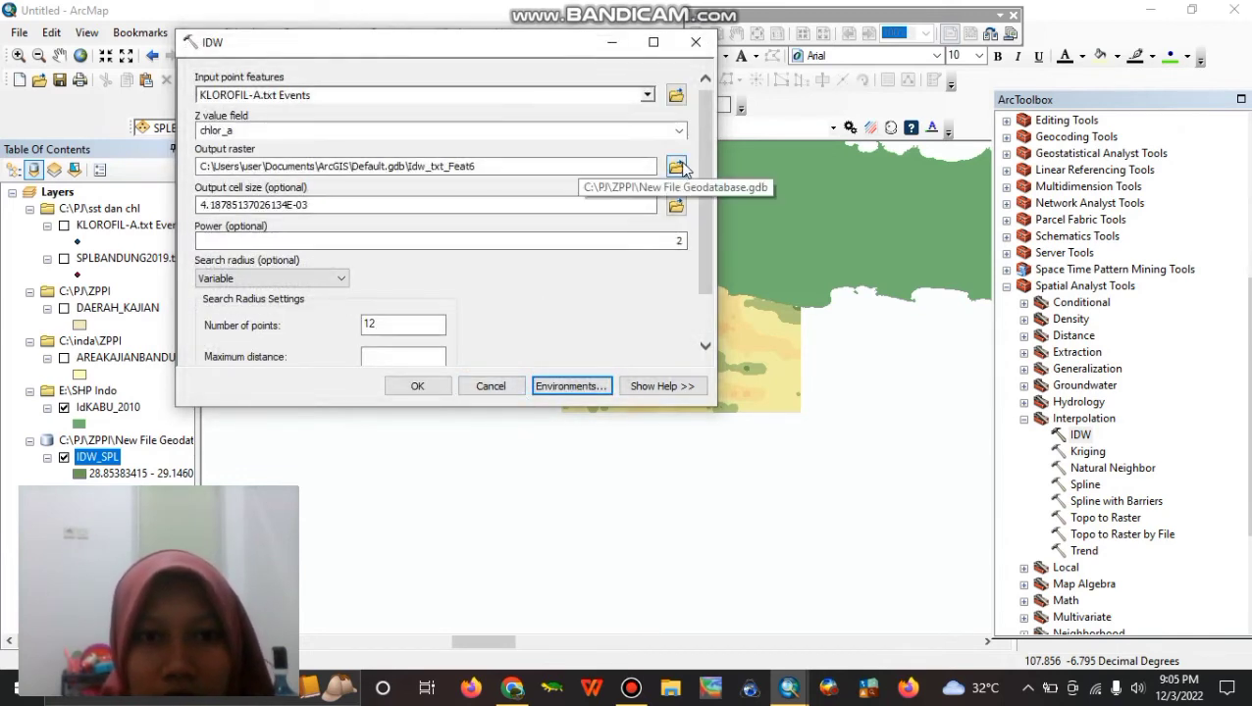
Try to run the chlorophyll IDW with the output raster named IDW-chl in New File Geodatabase.gdb.
{"action": "left_click", "coordinate": [677, 168]}
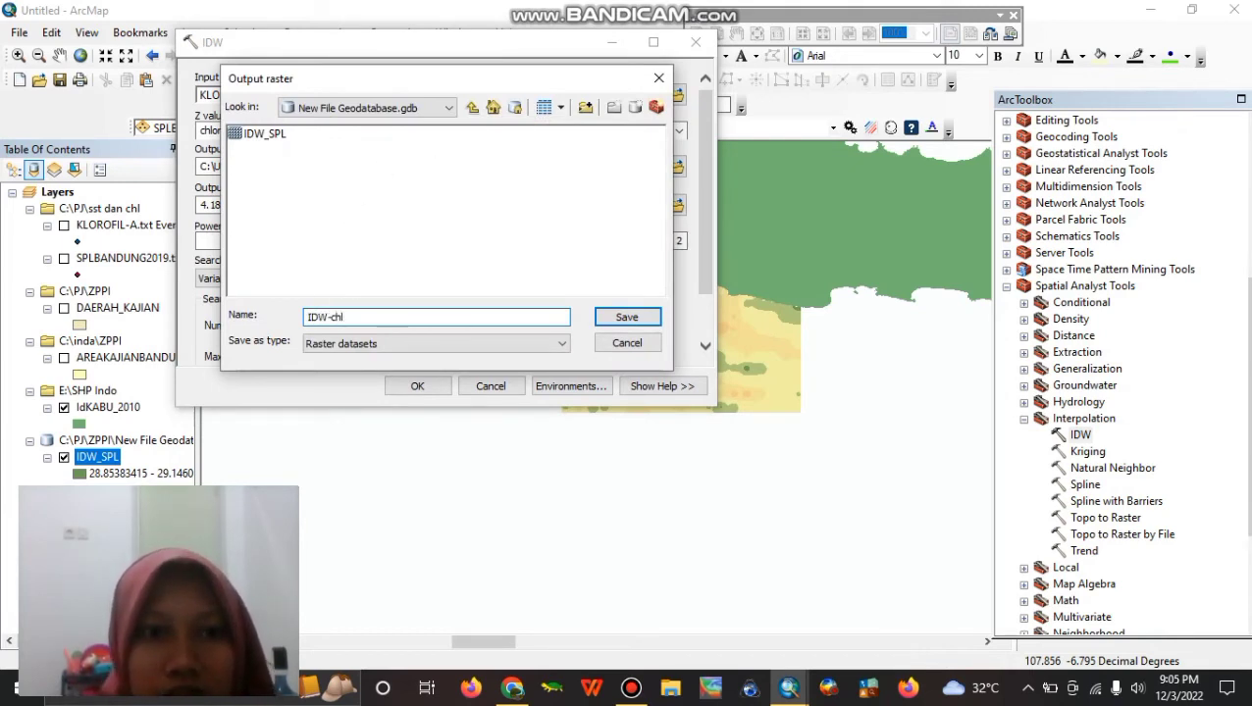
{"action": "left_click", "coordinate": [618, 317]}
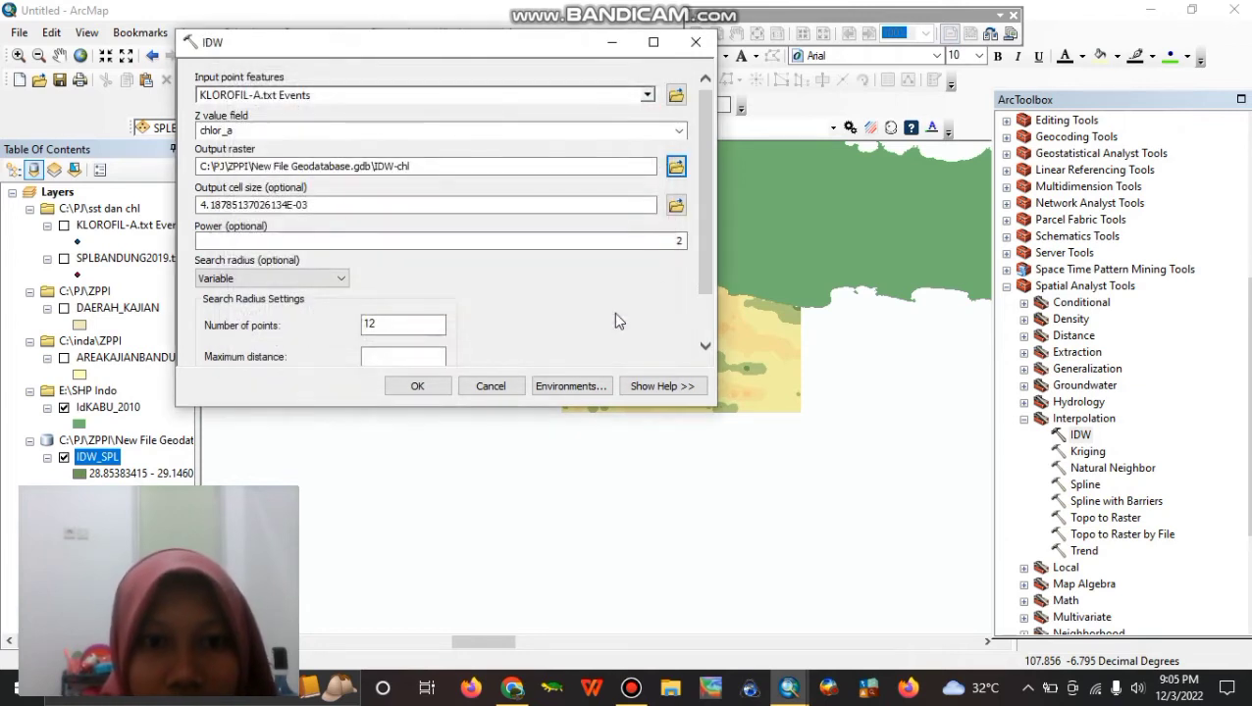
{"action": "left_click", "coordinate": [417, 387]}
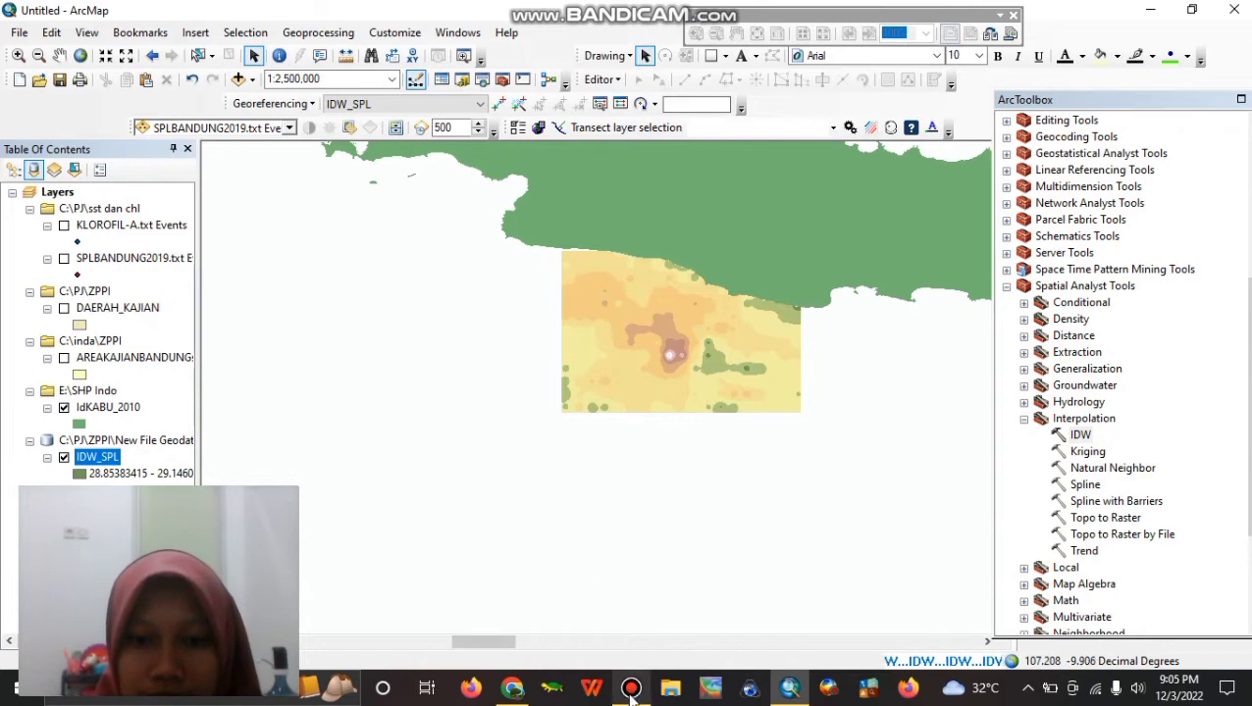
{"action": "mouse_move", "coordinate": [629, 686]}
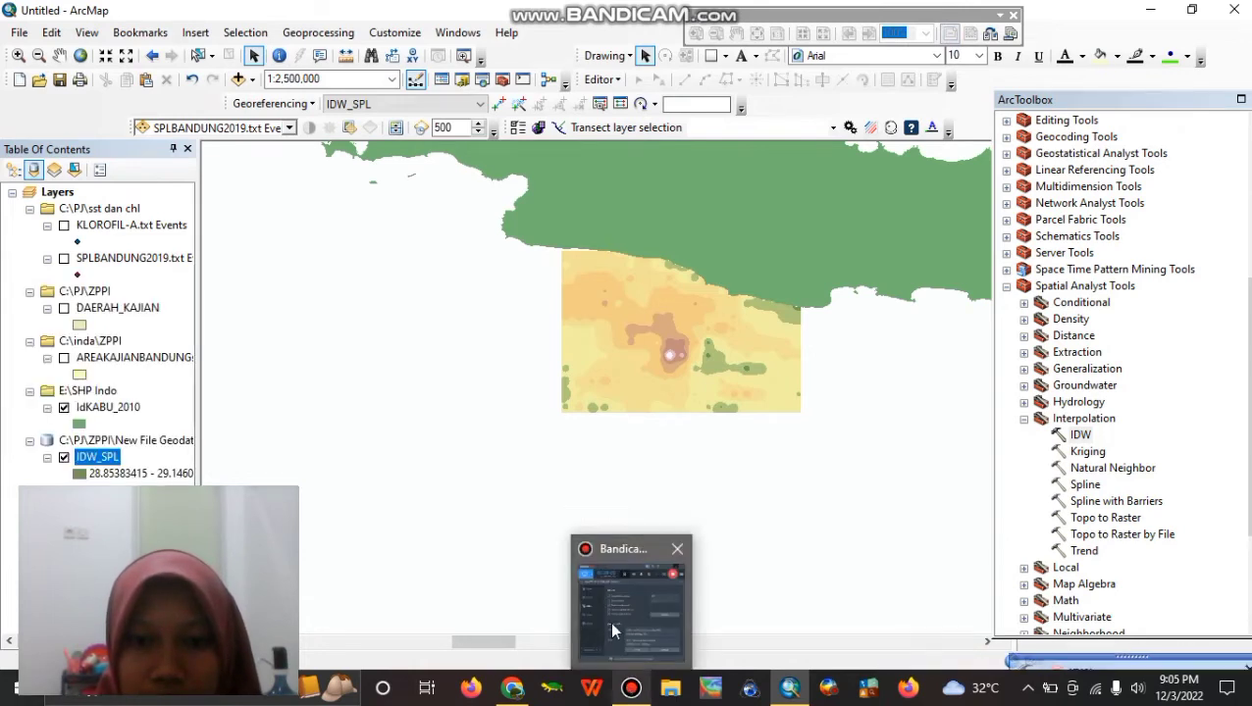
{"action": "left_click", "coordinate": [609, 621]}
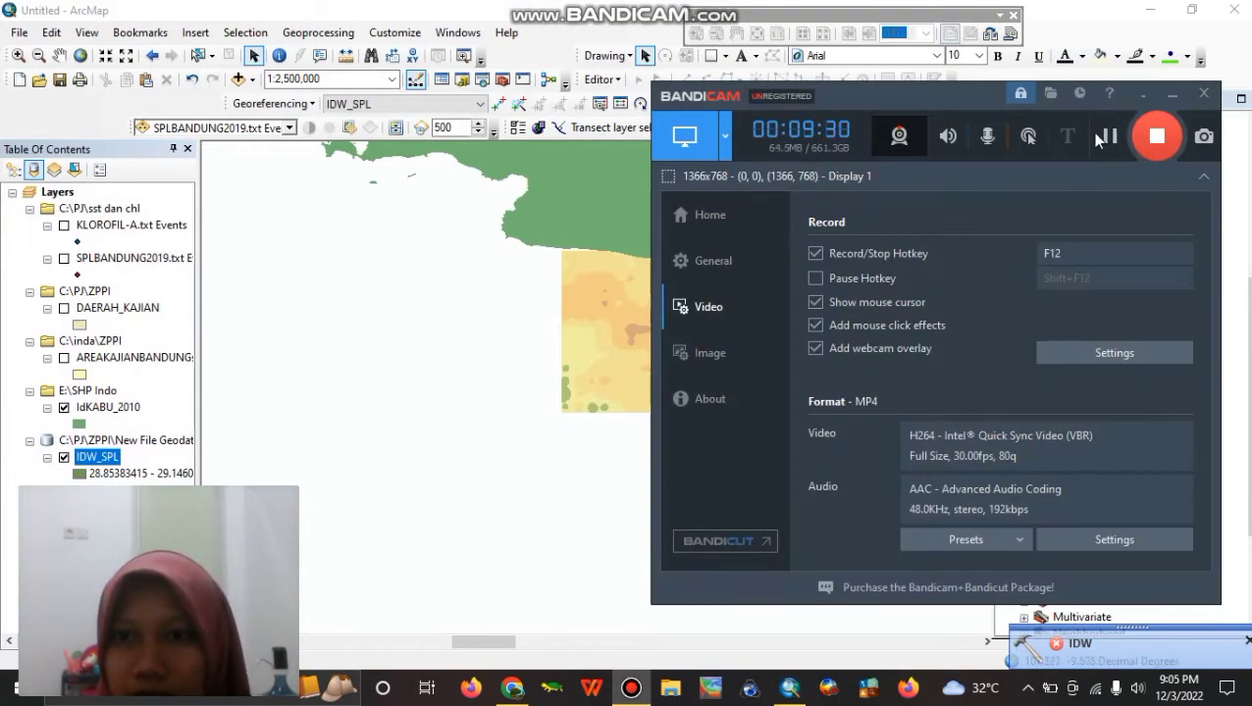
{"action": "left_click", "coordinate": [1155, 136]}
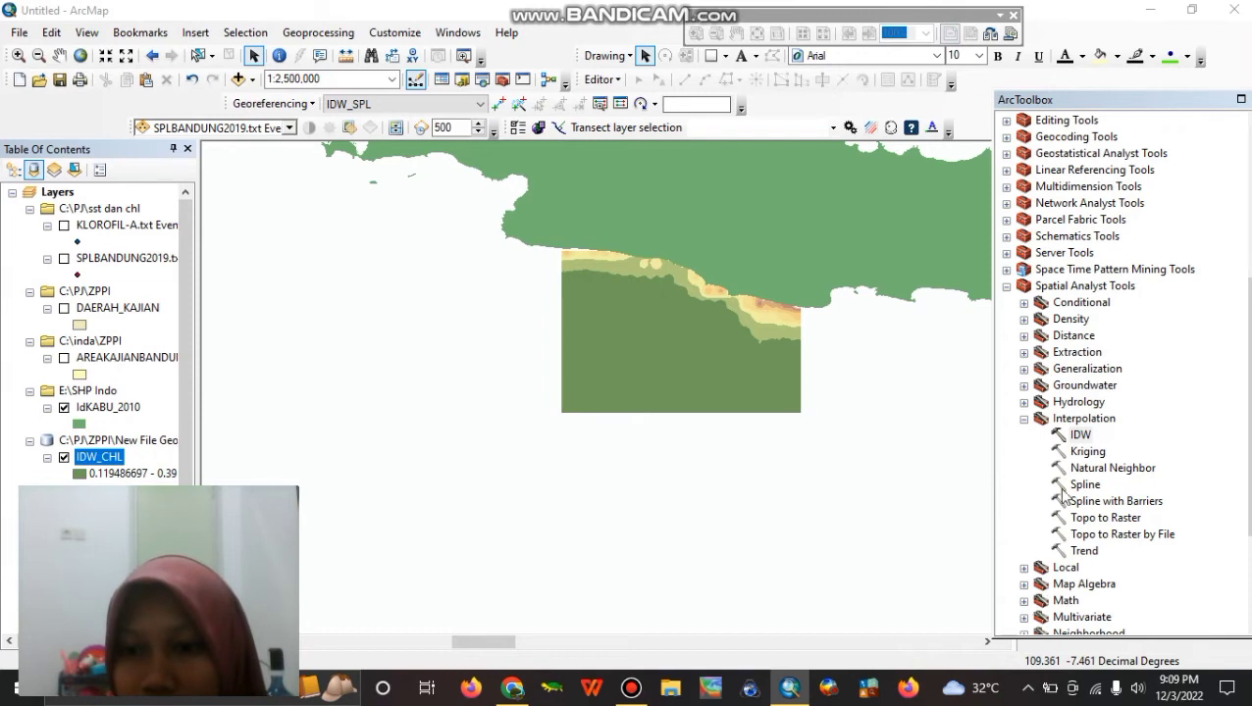
Start the Spatial Analyst Contour tool with IDW_SPL as the input raster.
{"action": "left_click", "coordinate": [1007, 286]}
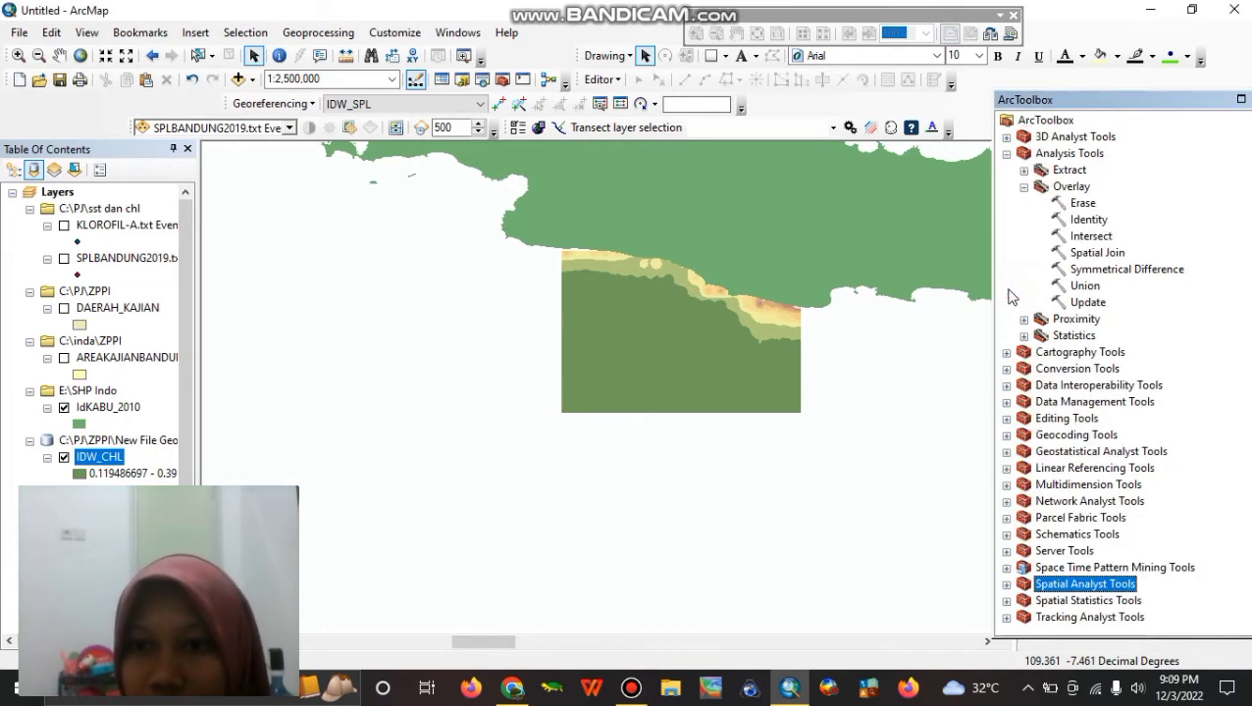
{"action": "left_click", "coordinate": [1006, 585]}
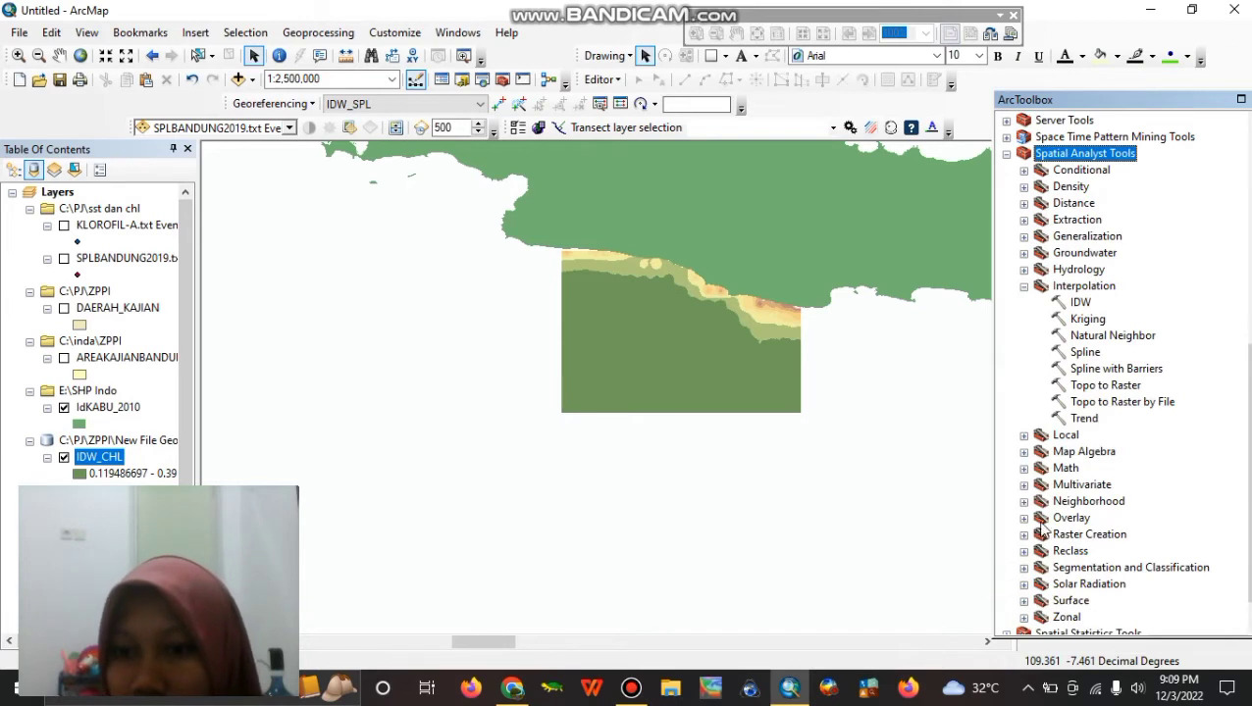
{"action": "left_click", "coordinate": [1024, 602]}
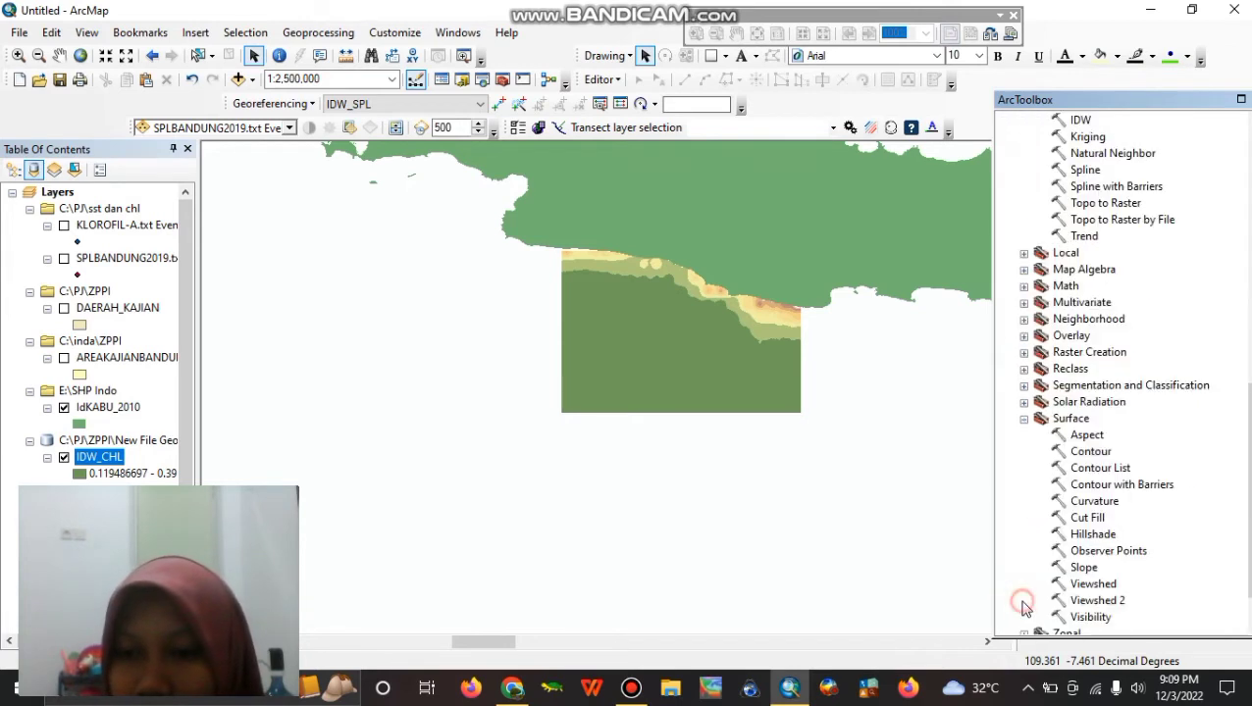
{"action": "double_click", "coordinate": [1091, 453]}
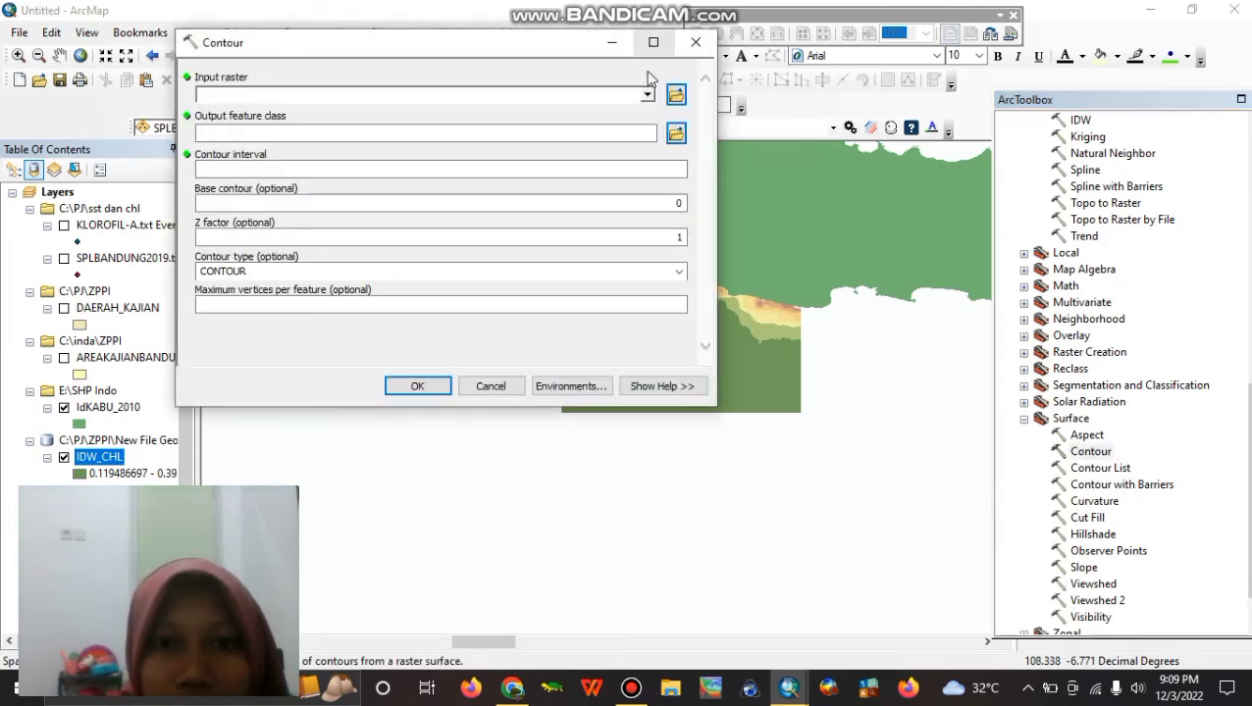
{"action": "left_click", "coordinate": [647, 94]}
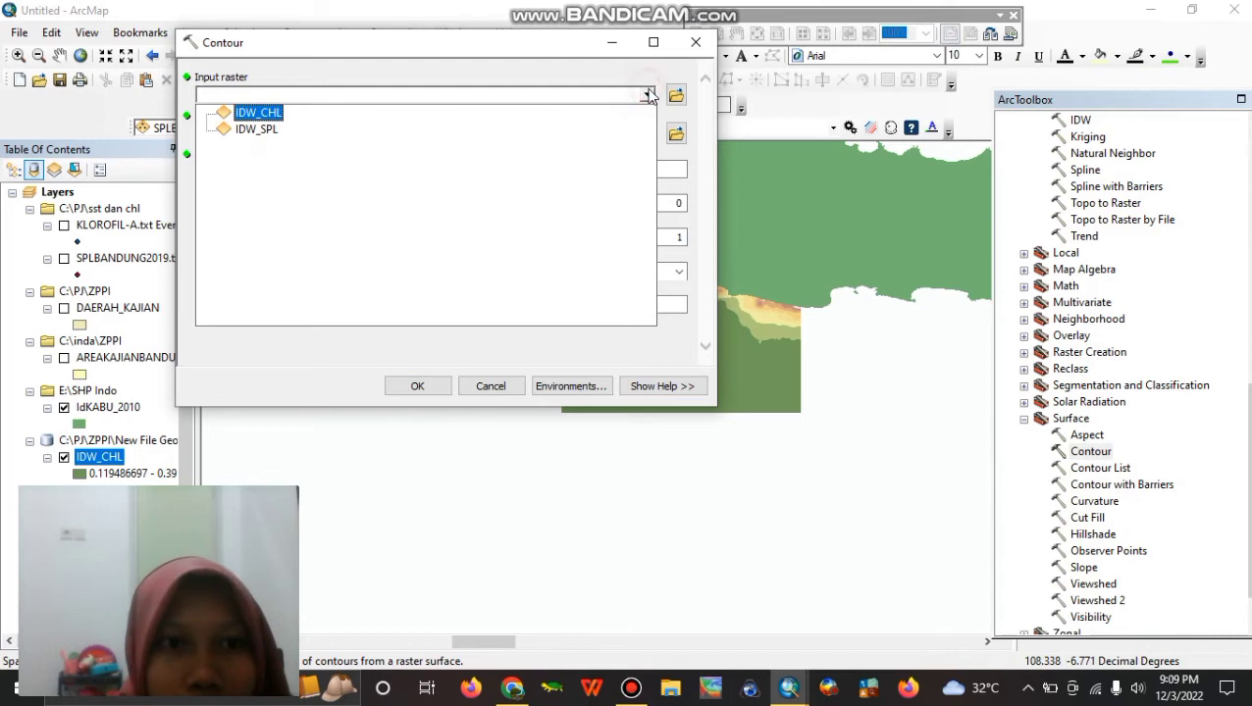
{"action": "left_click", "coordinate": [253, 132]}
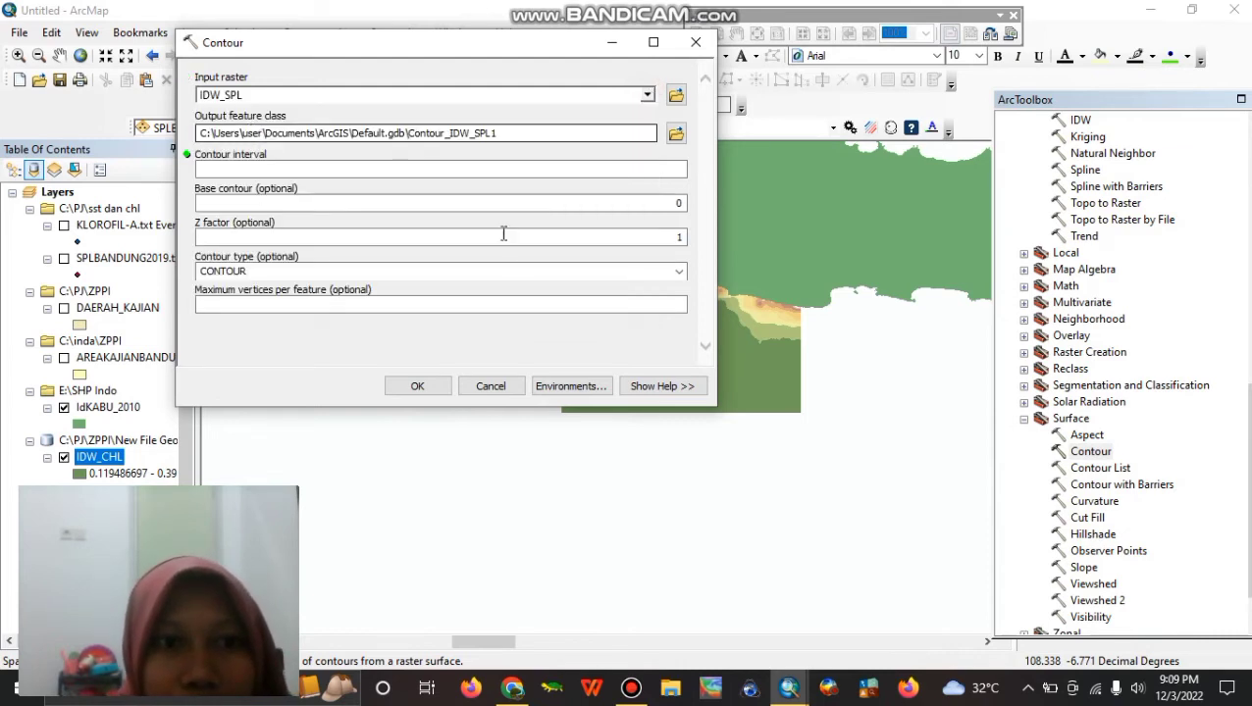
Enter a contour interval of 0,5 and a base contour of 25 for the IDW_SPL contours.
{"action": "left_click", "coordinate": [681, 173]}
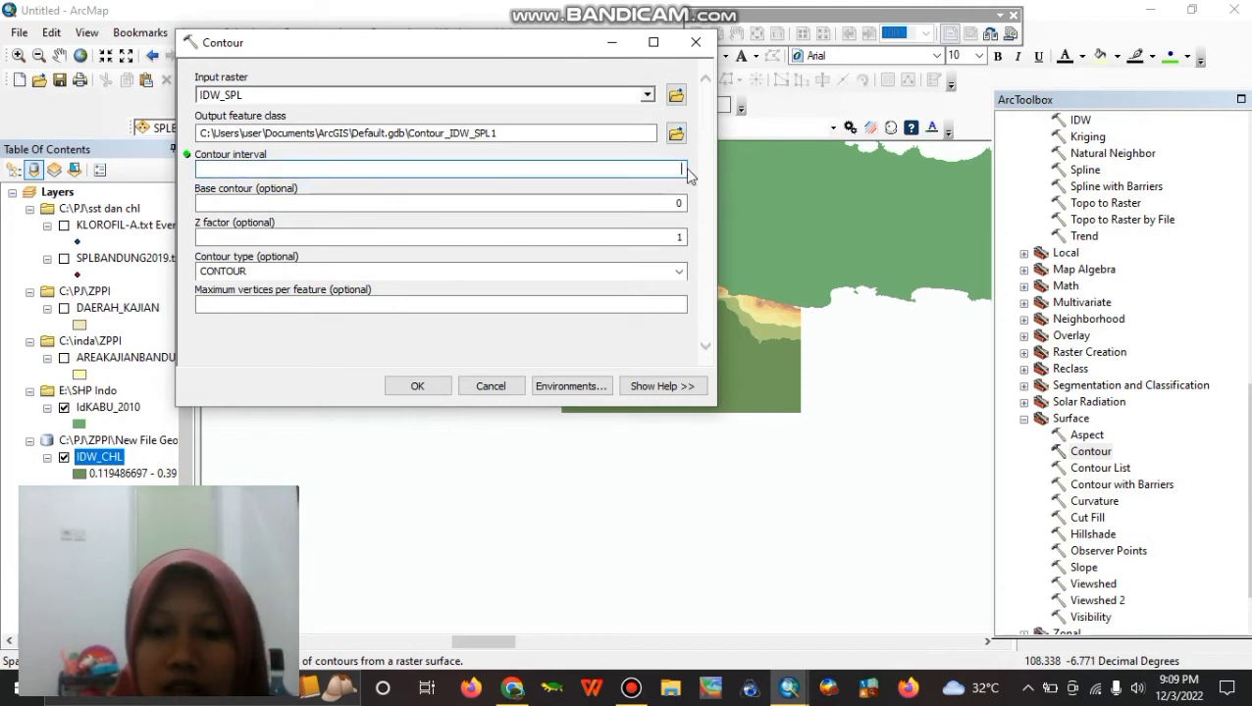
{"action": "type", "text": "0,5"}
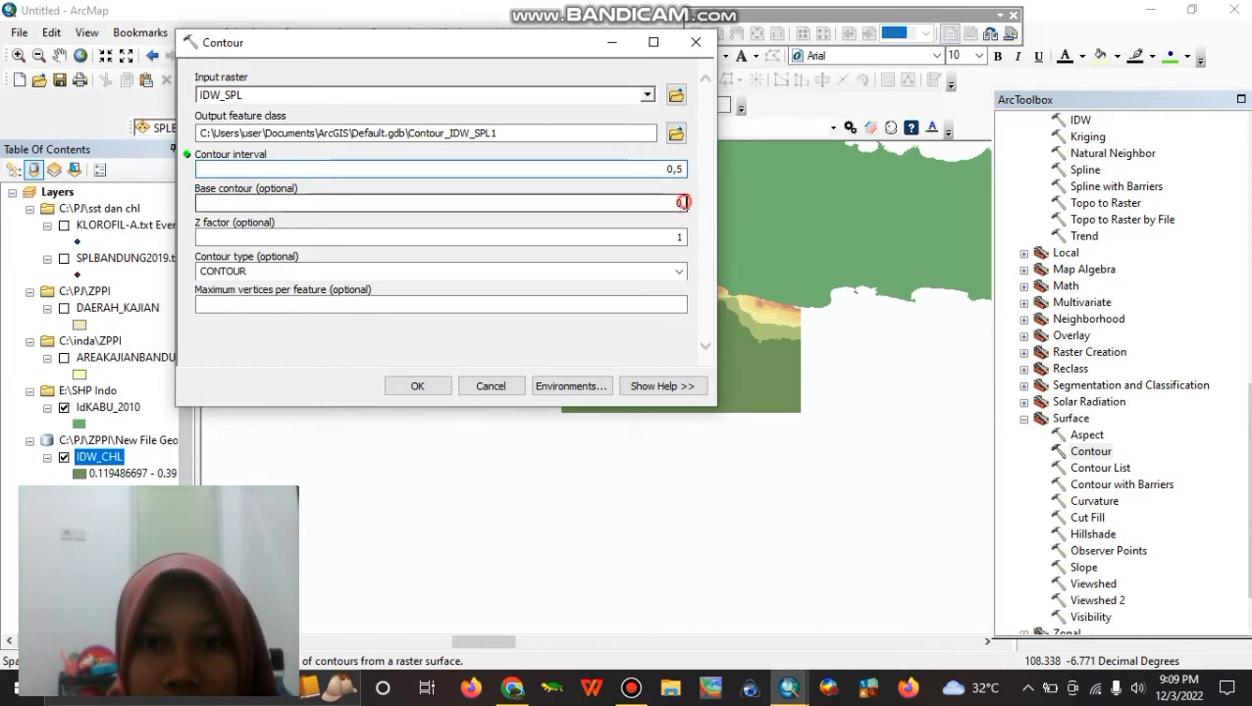
{"action": "left_click", "coordinate": [684, 202]}
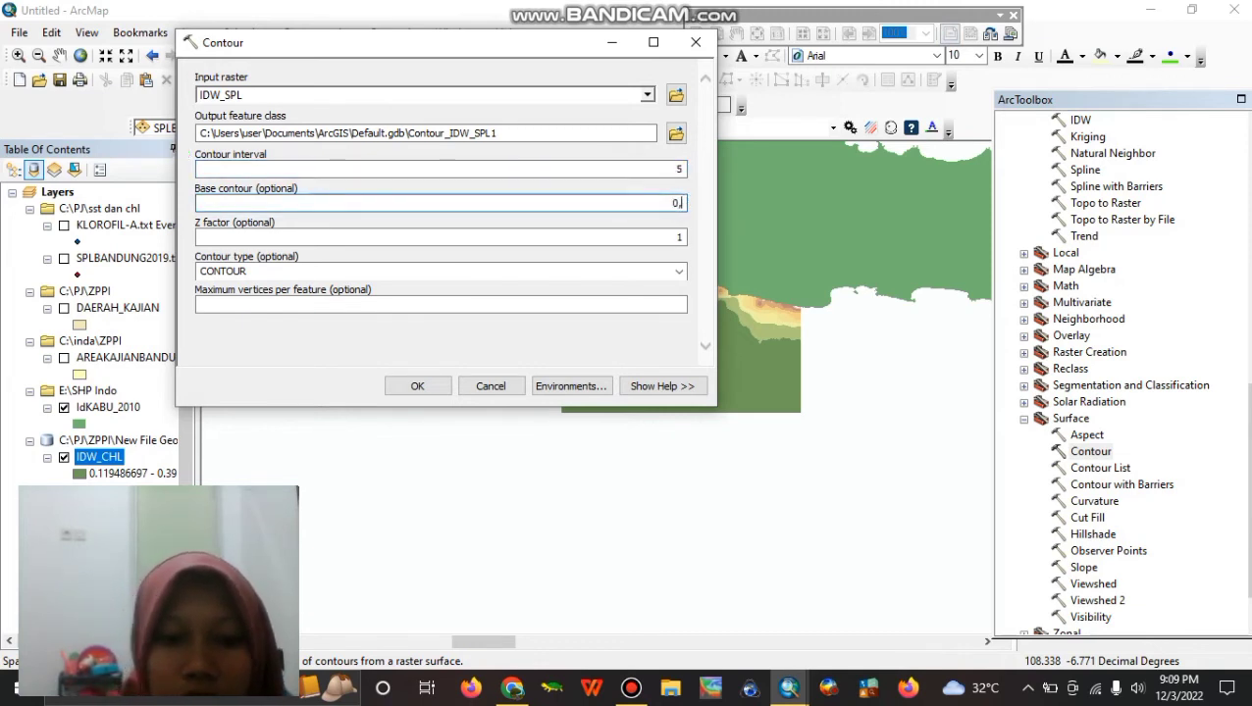
{"action": "key", "text": "BackSpace"}
{"action": "type", "text": "25"}
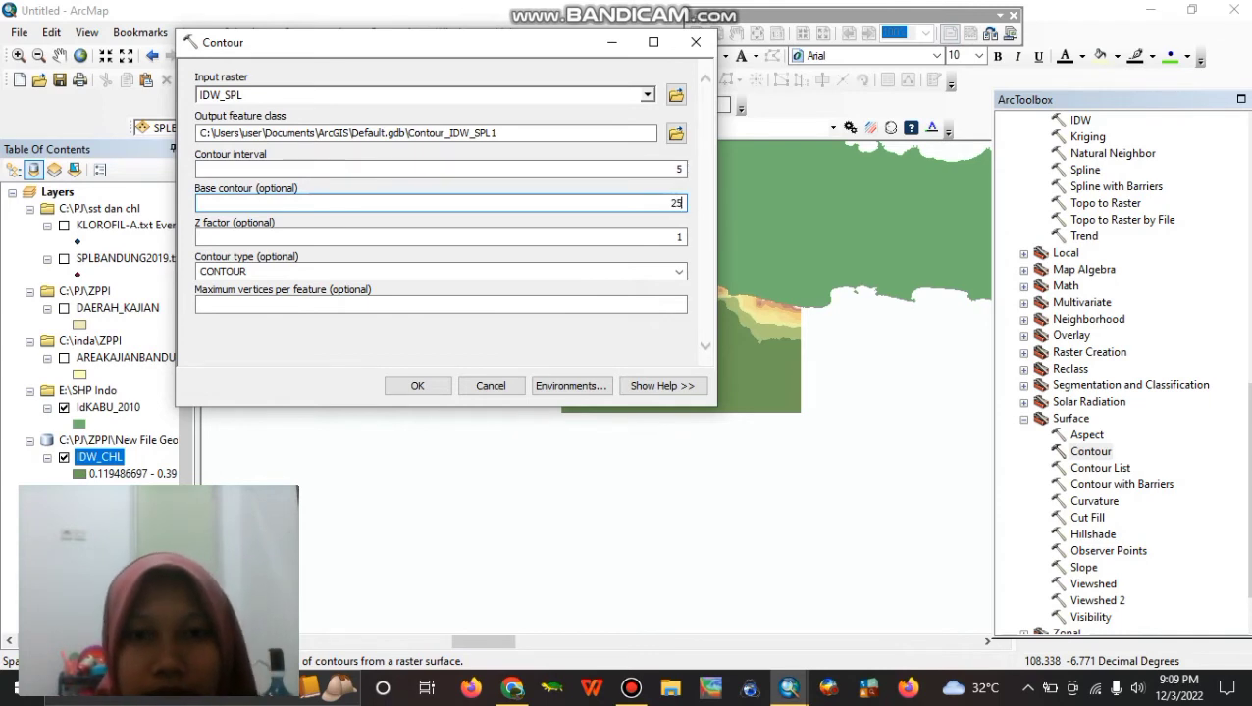
Name the output CONTOUR_SPL in New File Geodatabase.gdb, correct the contour interval to 0.5, and run the tool.
{"action": "left_click", "coordinate": [676, 132]}
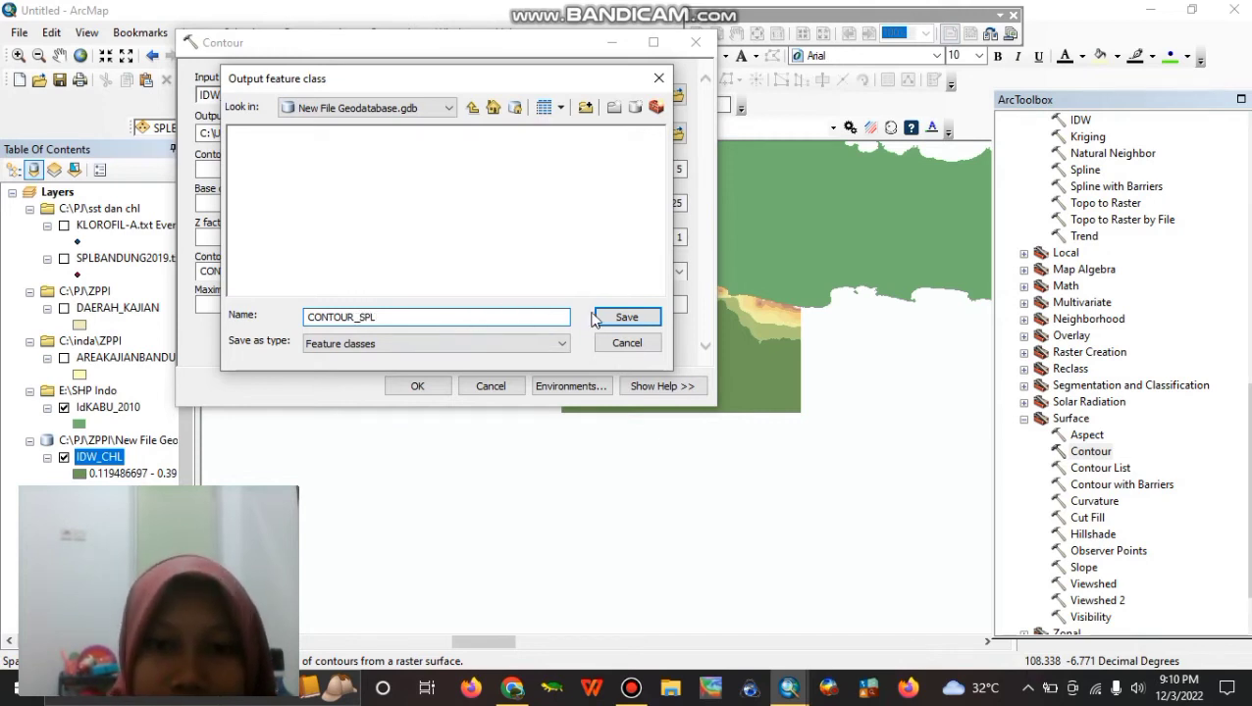
{"action": "left_click", "coordinate": [626, 317]}
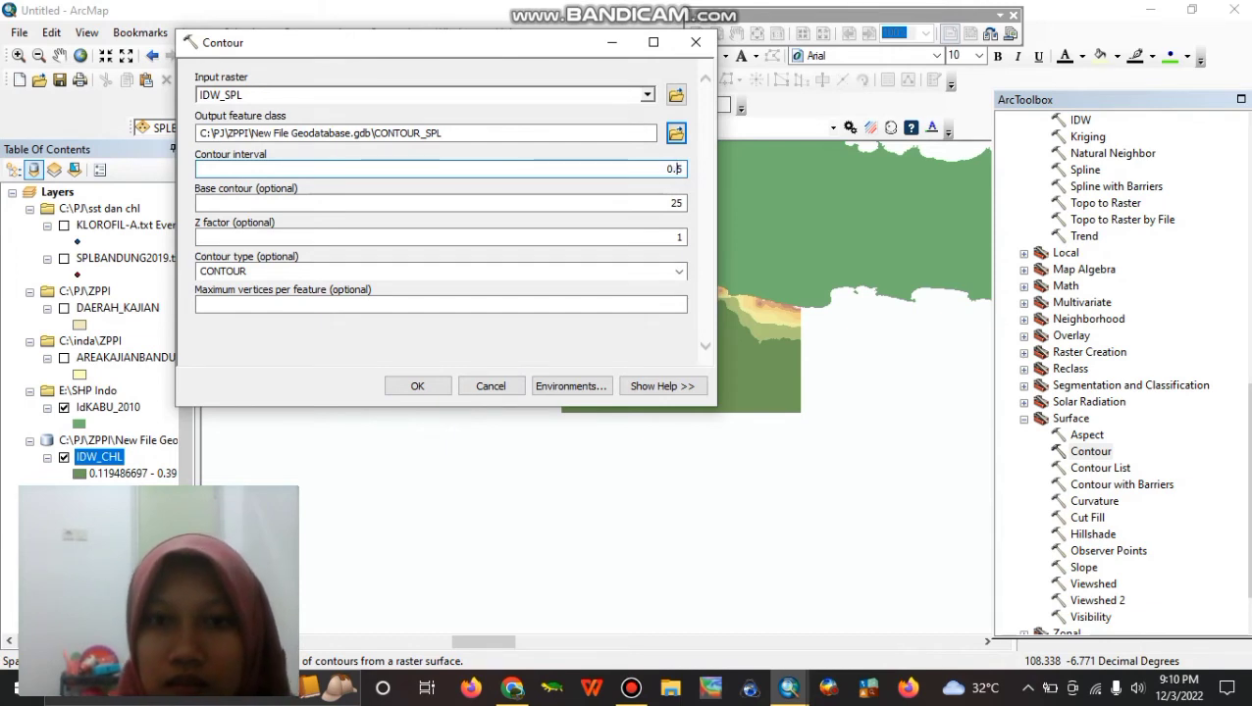
{"action": "left_click", "coordinate": [656, 234]}
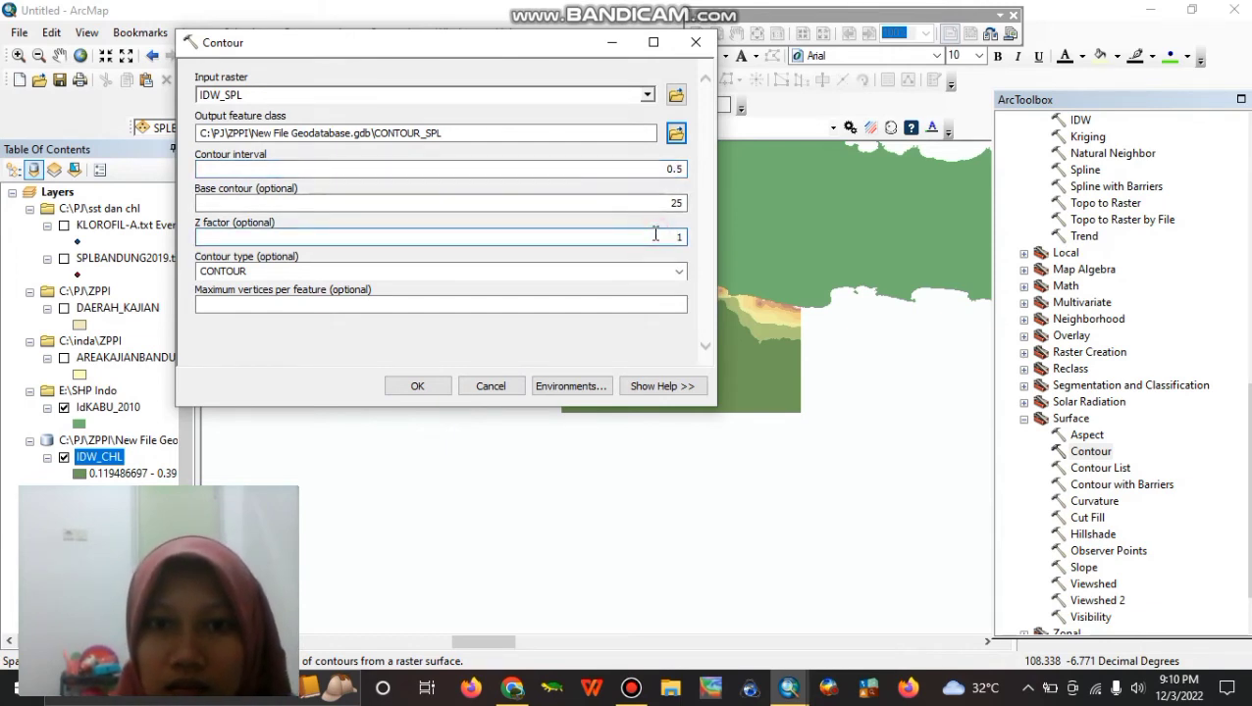
{"action": "left_click", "coordinate": [417, 387]}
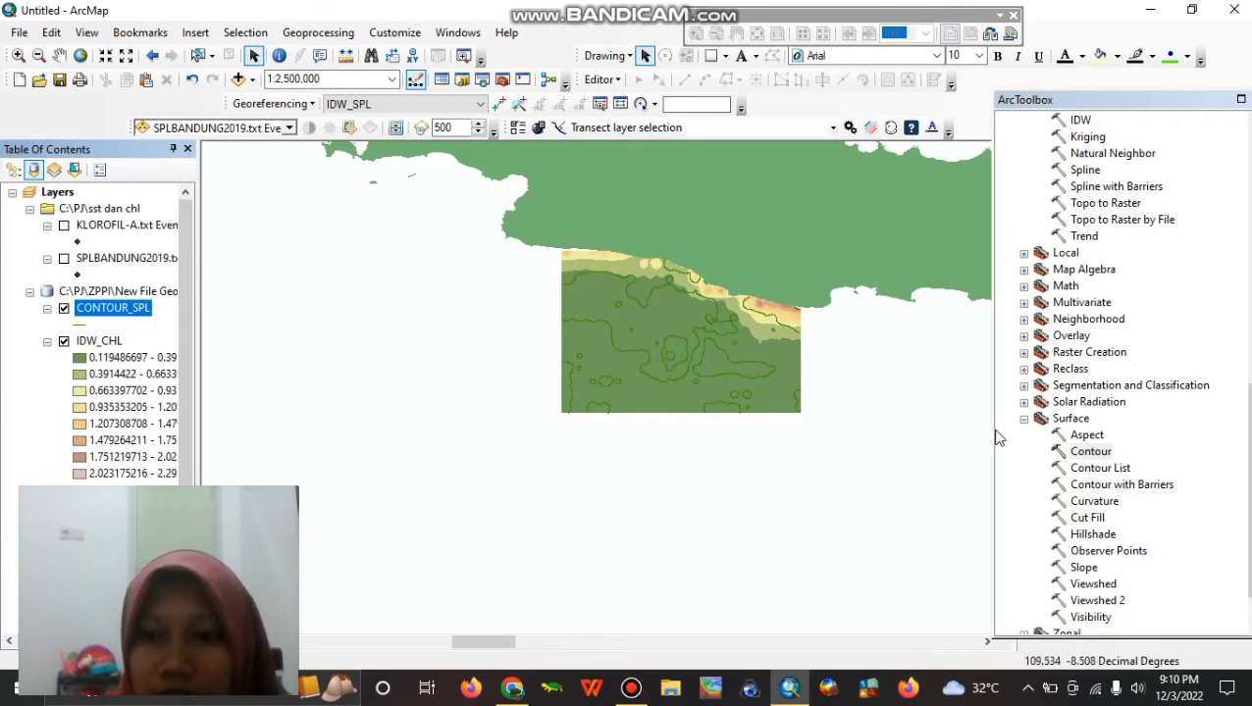
Start another Contour run with IDW_CHL as the input raster and CONTOUR_CHL in New File Geodatabase.gdb as the output.
{"action": "double_click", "coordinate": [1065, 453]}
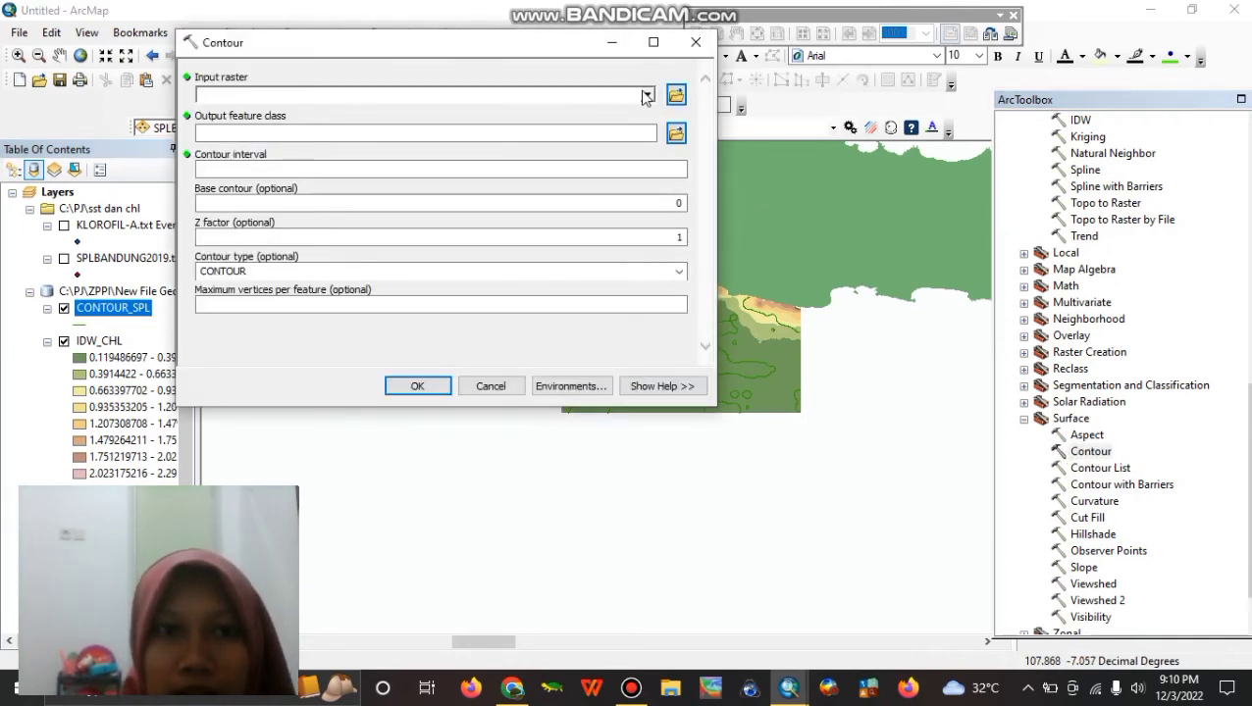
{"action": "left_click", "coordinate": [647, 95]}
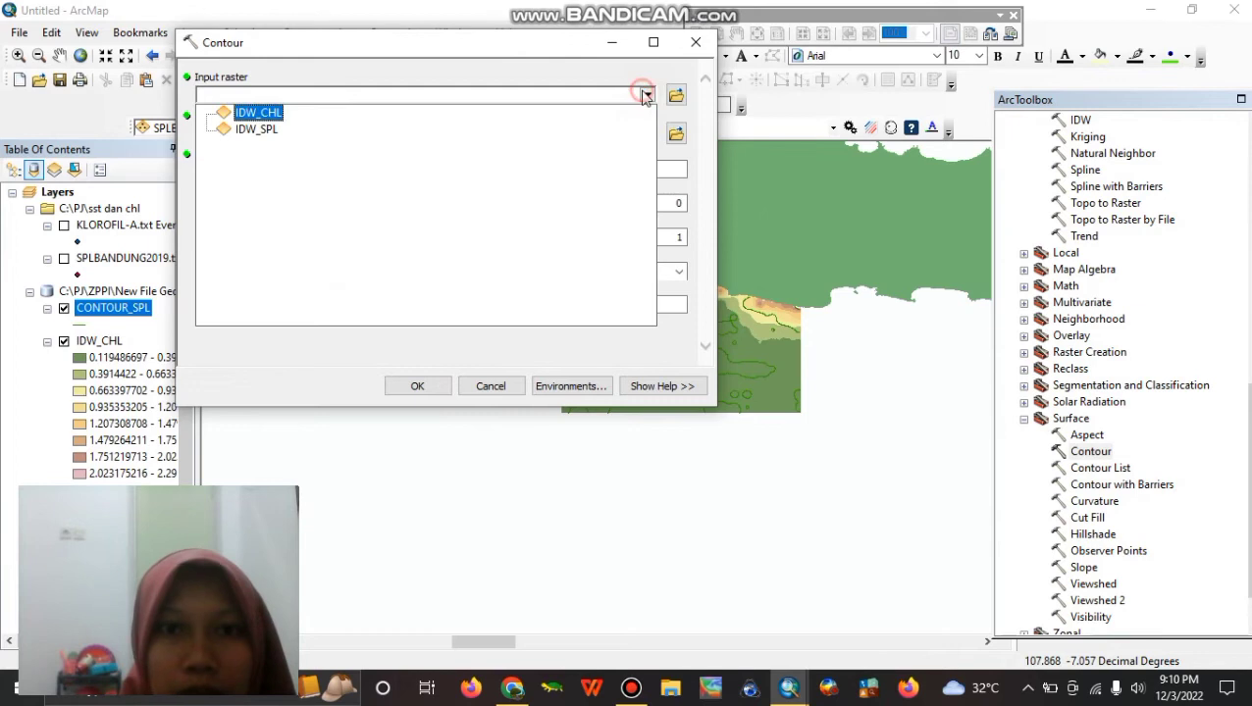
{"action": "left_click", "coordinate": [258, 113]}
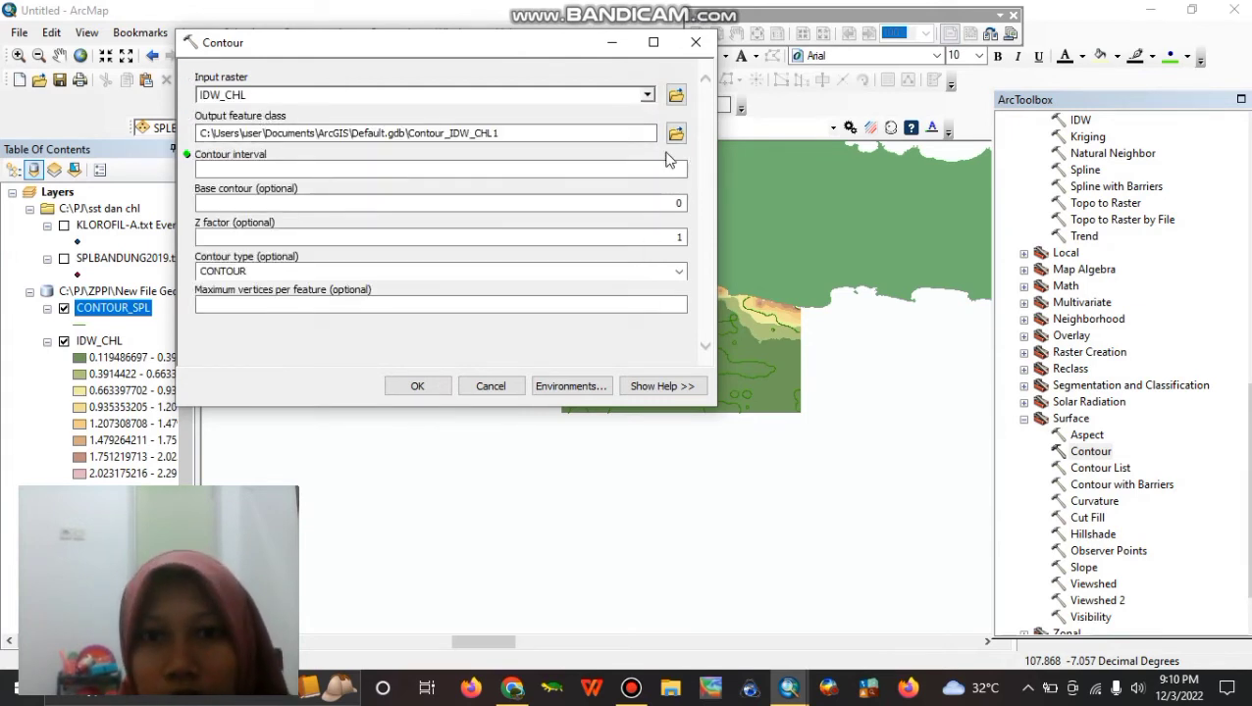
{"action": "left_click", "coordinate": [675, 133]}
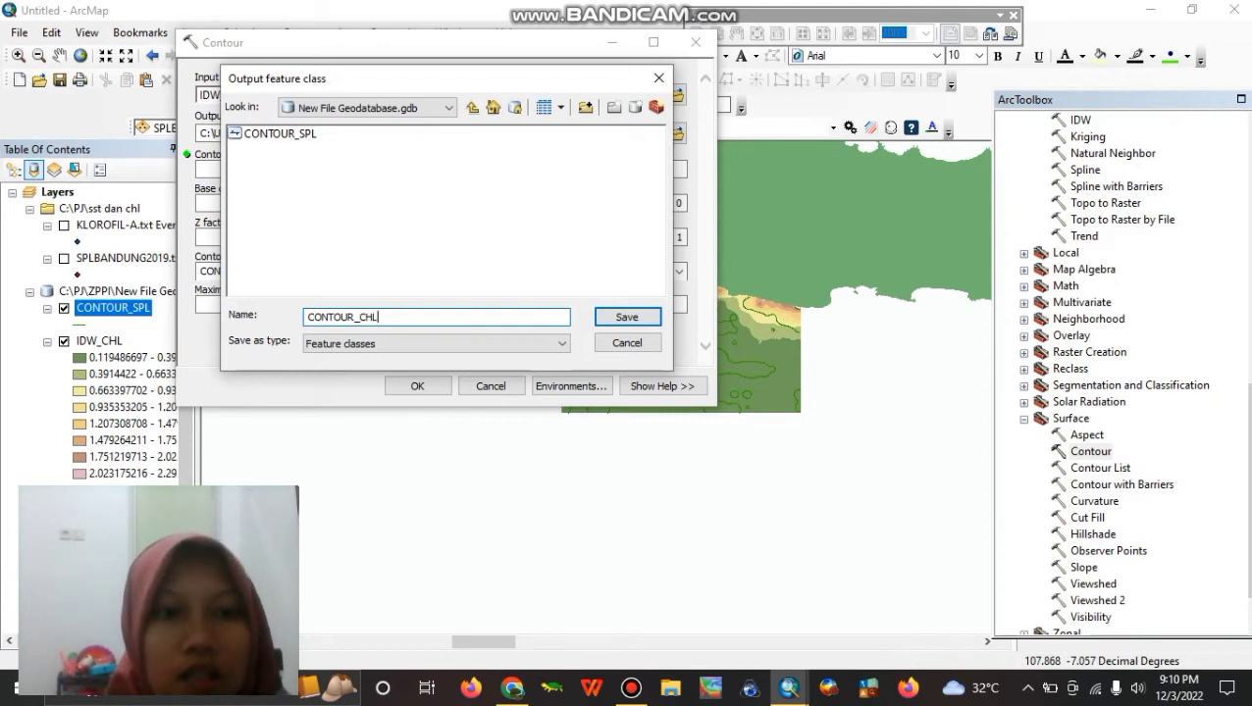
{"action": "left_click", "coordinate": [621, 316]}
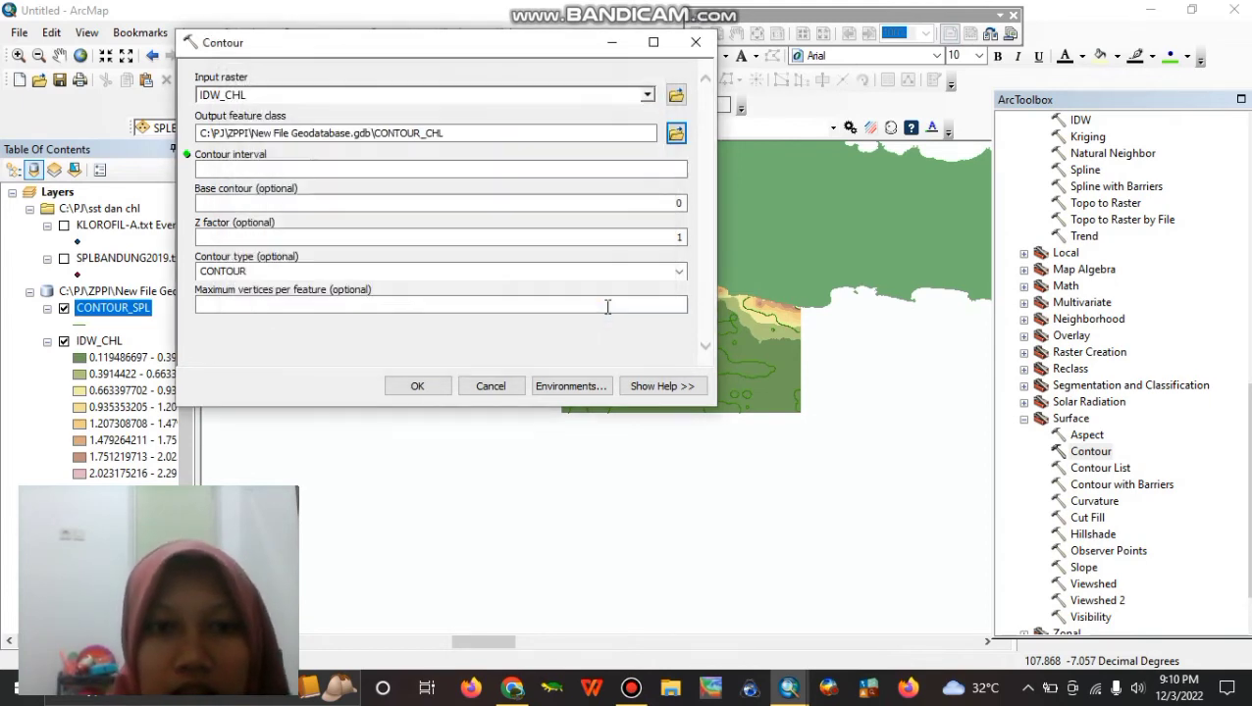
Set the chlorophyll contour interval to 0.5 and the base contour to 0.2, and run the tool.
{"action": "left_click", "coordinate": [677, 173]}
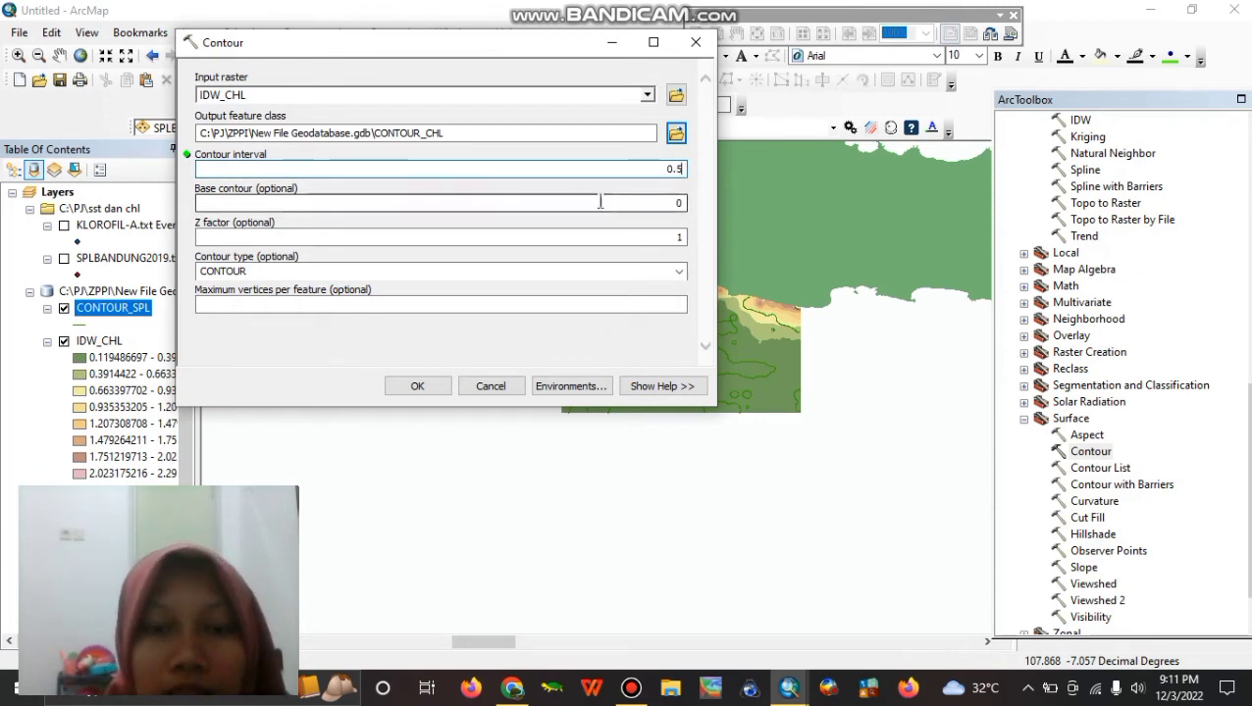
{"action": "double_click", "coordinate": [668, 201]}
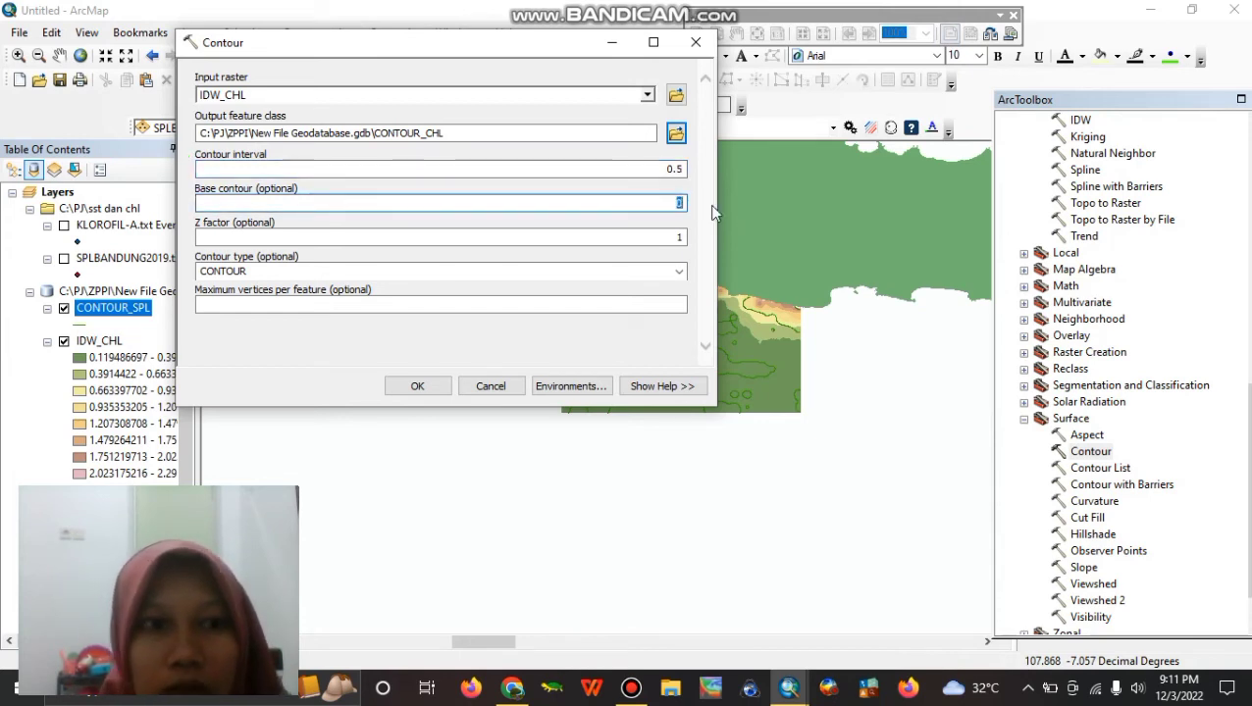
{"action": "type", "text": "0"}
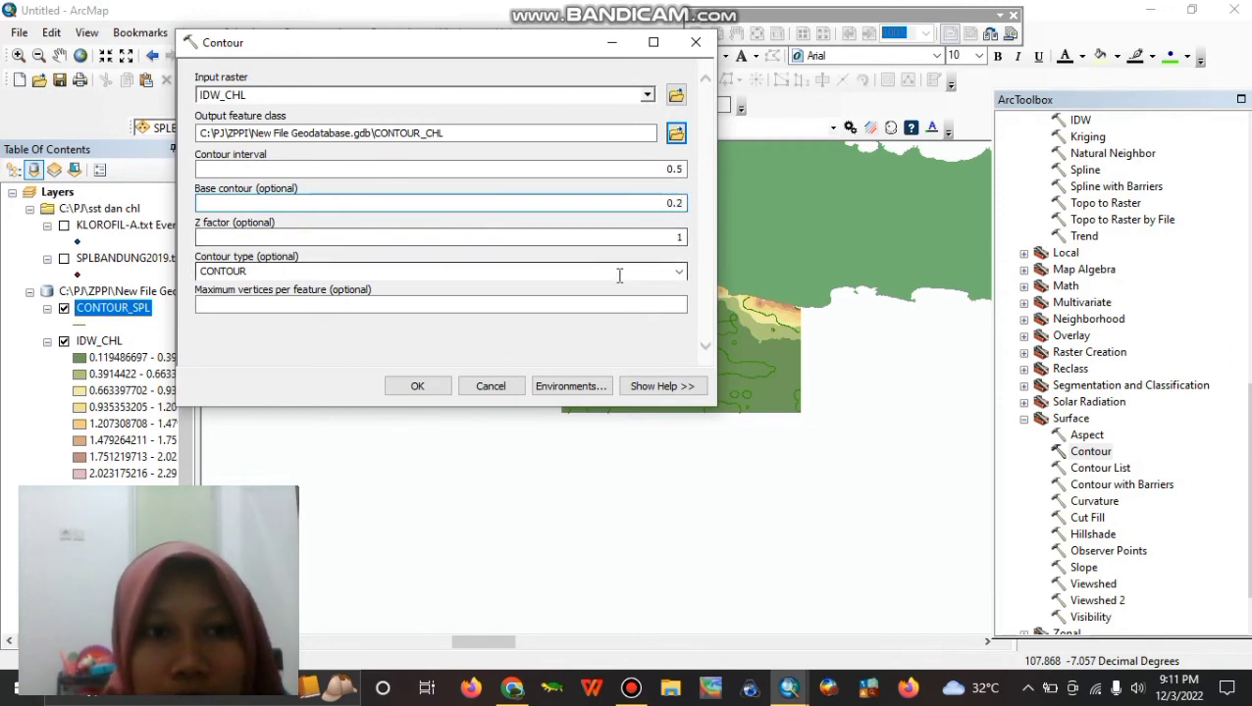
{"action": "left_click", "coordinate": [418, 387]}
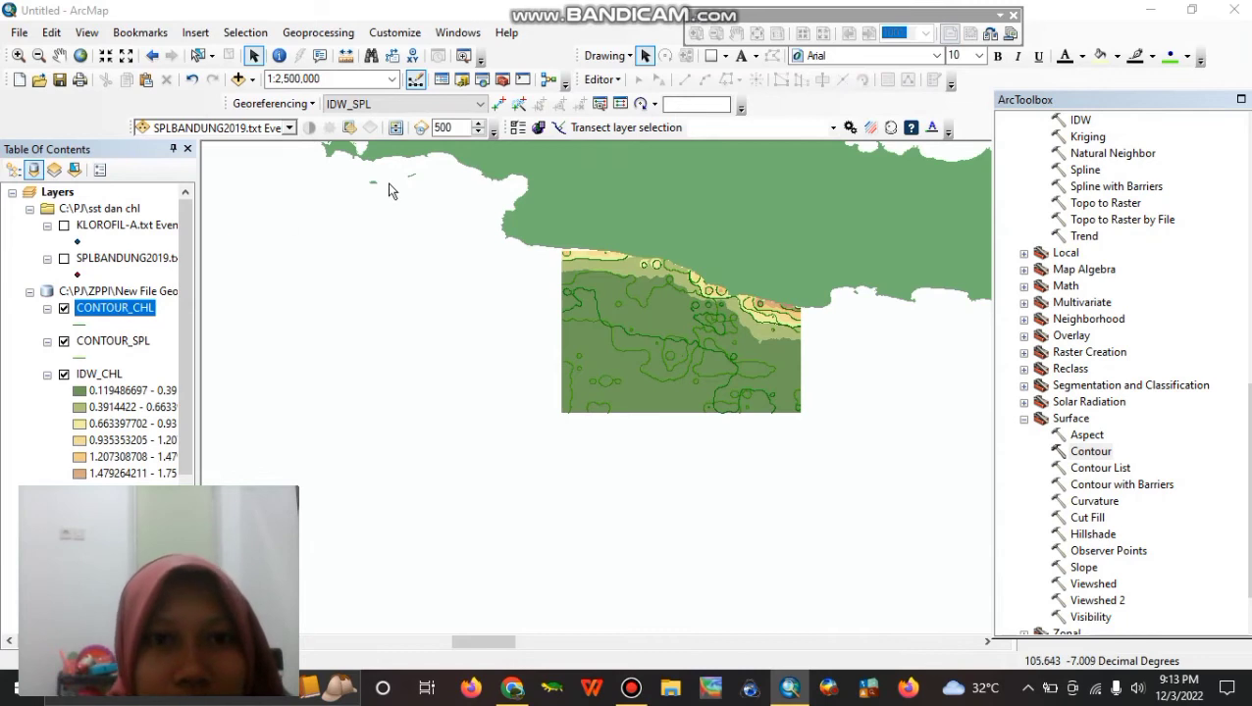
Start an edit session on the CONTOUR_SPL layer.
{"action": "left_click", "coordinate": [615, 83]}
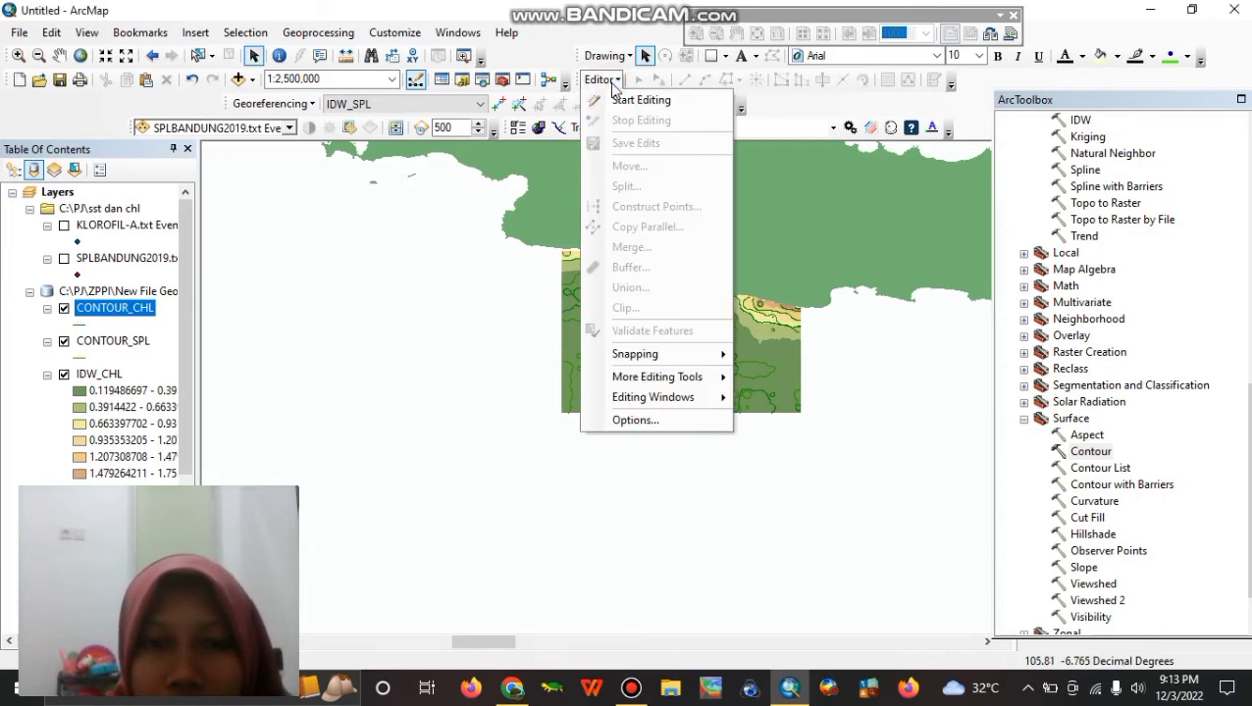
{"action": "left_click", "coordinate": [618, 100]}
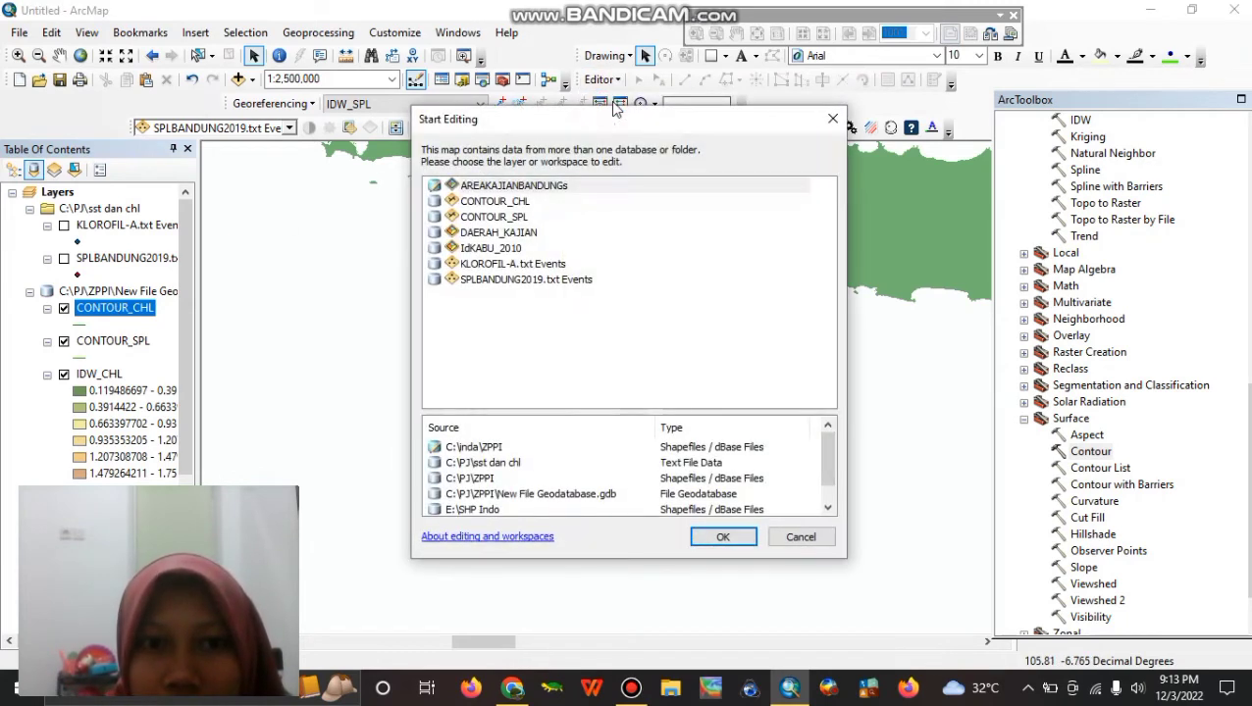
{"action": "left_click", "coordinate": [476, 219]}
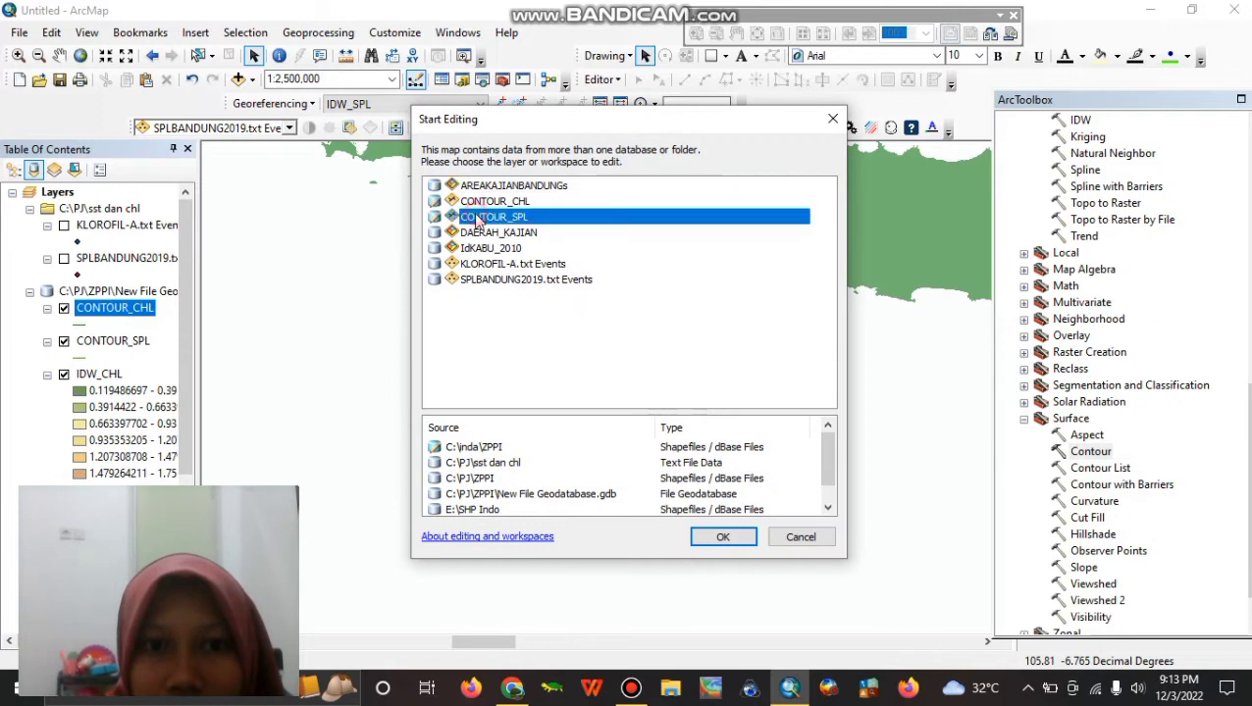
{"action": "left_click", "coordinate": [707, 542]}
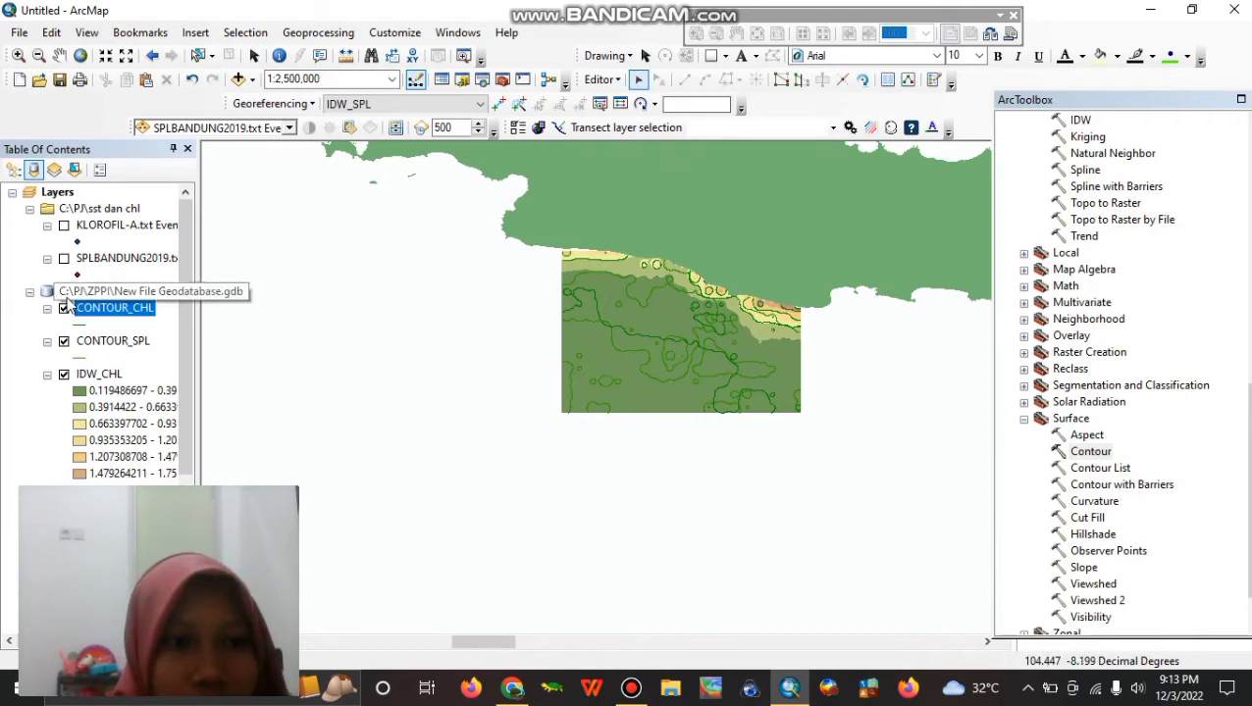
Open the attribute table of the CONTOUR_SPL layer.
{"action": "left_click", "coordinate": [90, 341]}
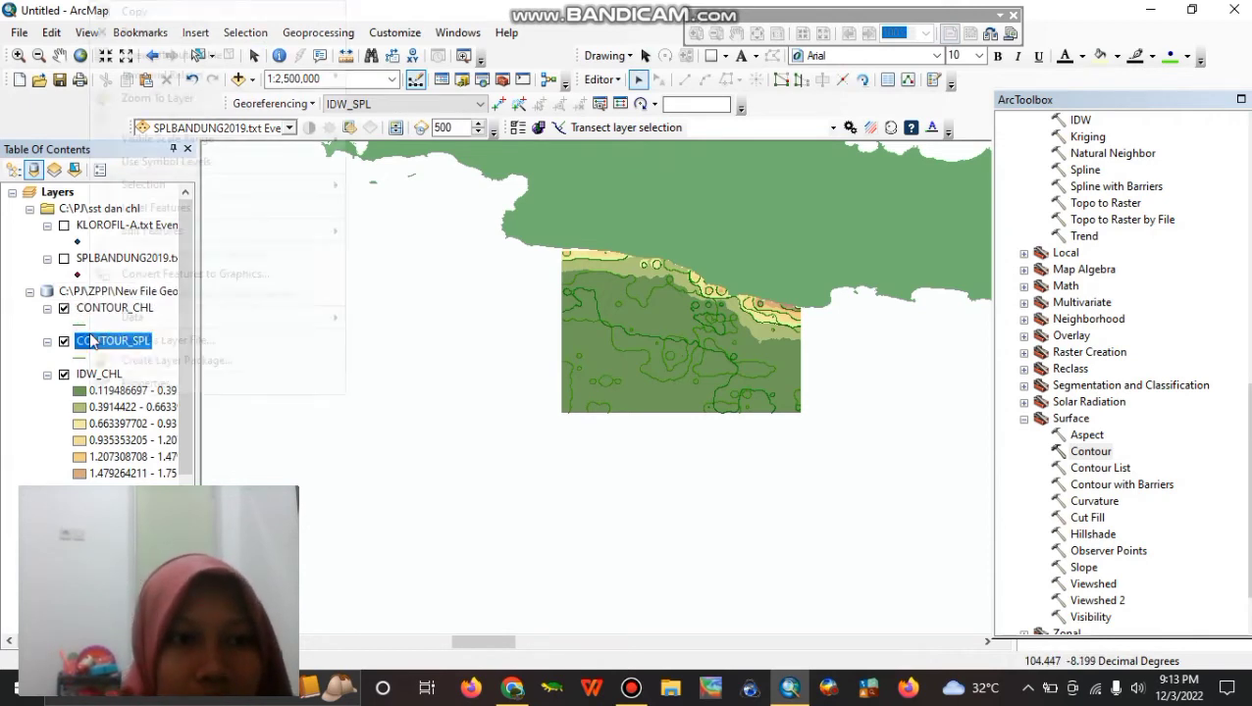
{"action": "right_click", "coordinate": [91, 341]}
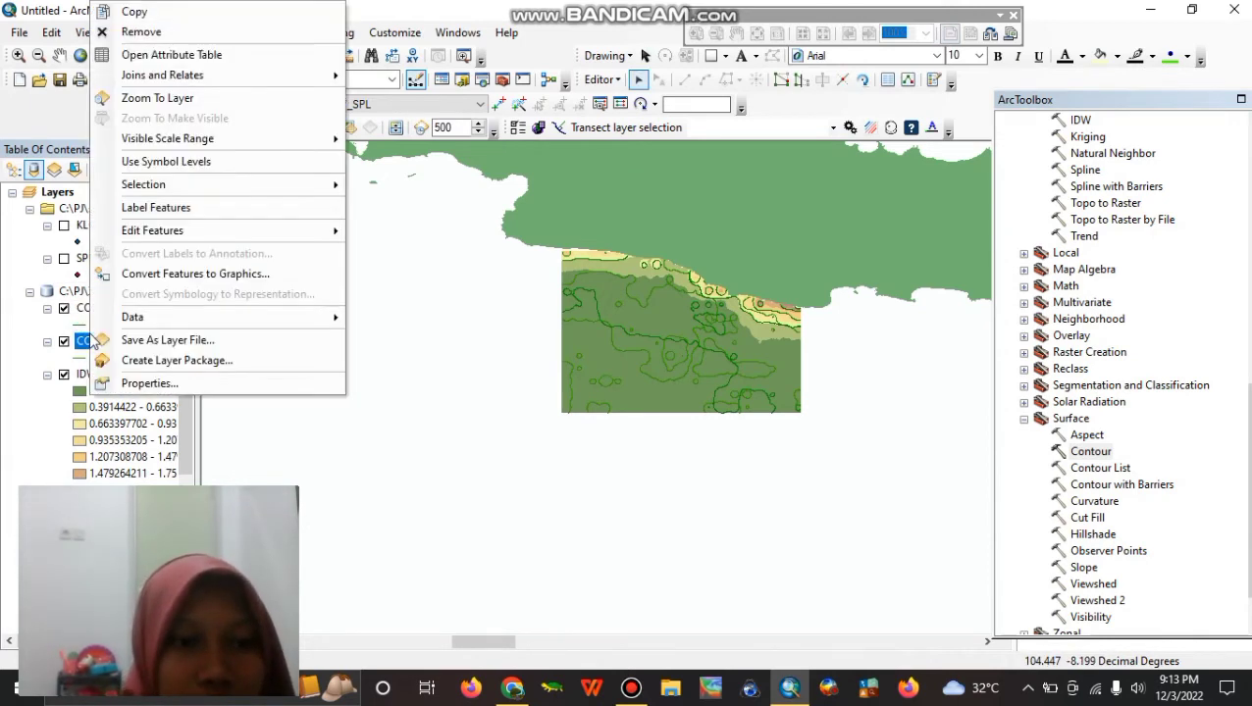
{"action": "left_click", "coordinate": [224, 54]}
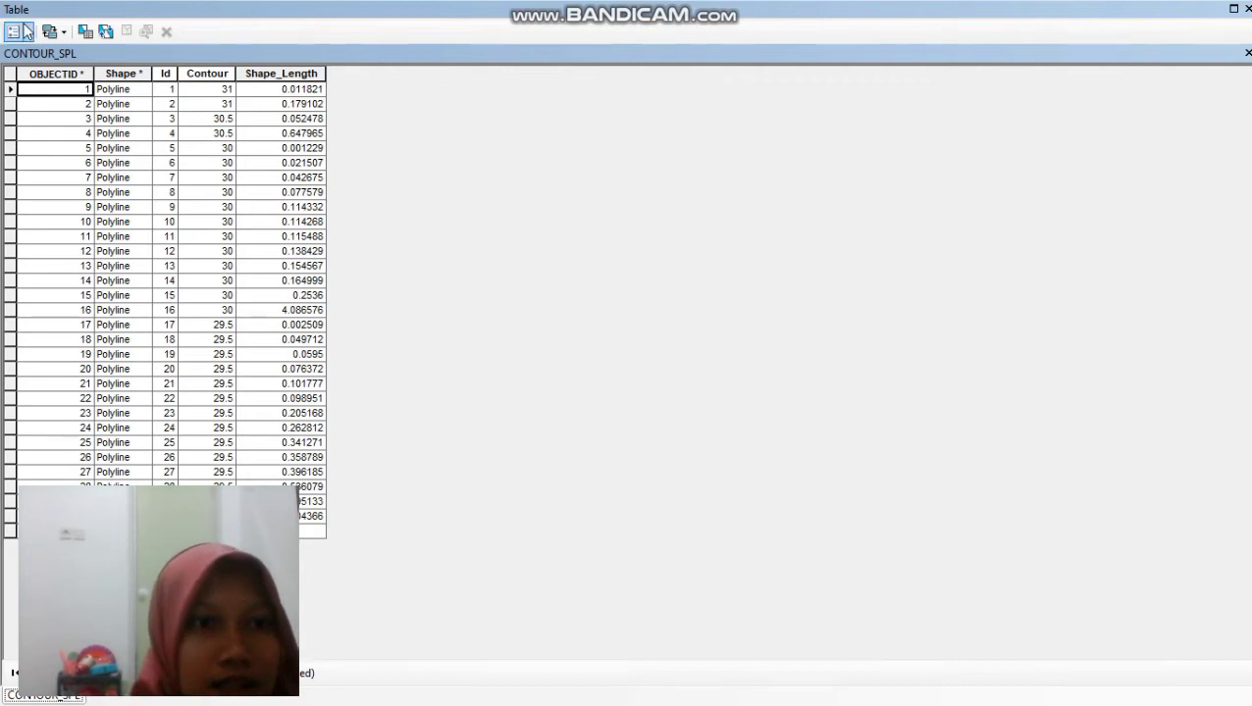
Select the CONTOUR_SPL records by attributes where Contour is greater than 32, and close the attribute table.
{"action": "left_click", "coordinate": [26, 31]}
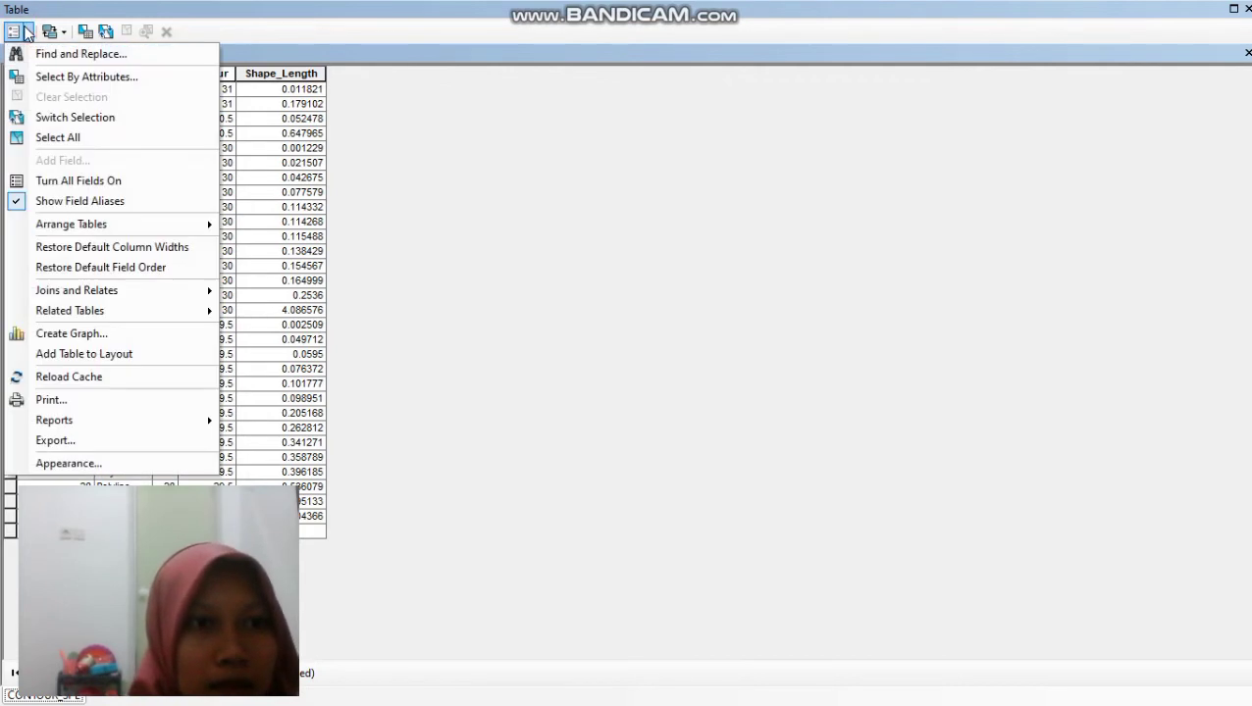
{"action": "left_click", "coordinate": [57, 77]}
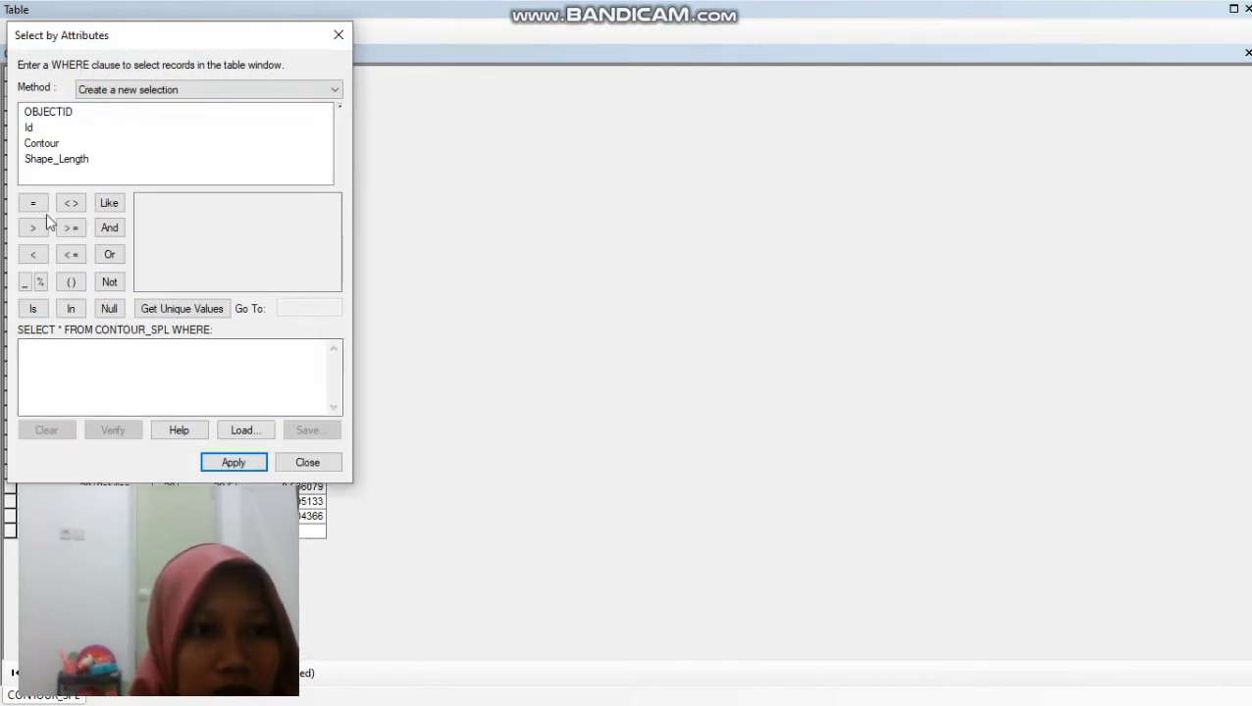
{"action": "double_click", "coordinate": [50, 146]}
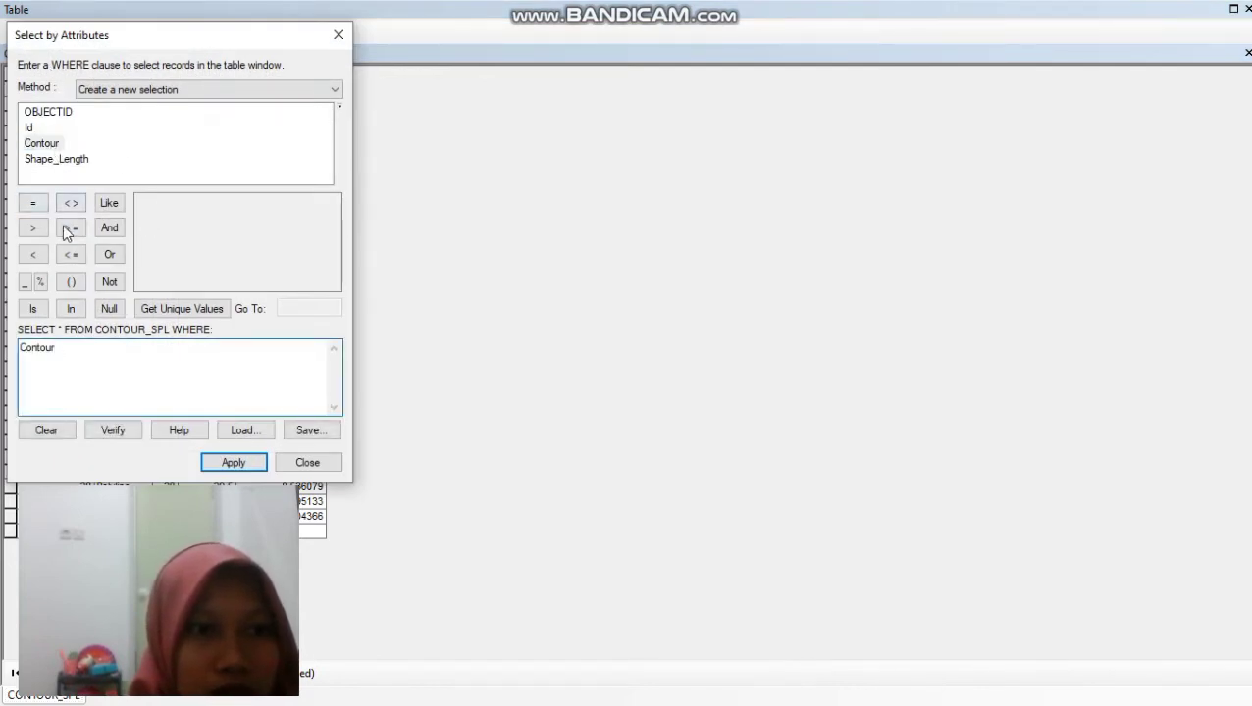
{"action": "left_click", "coordinate": [33, 228]}
{"action": "type", "text": "3"}
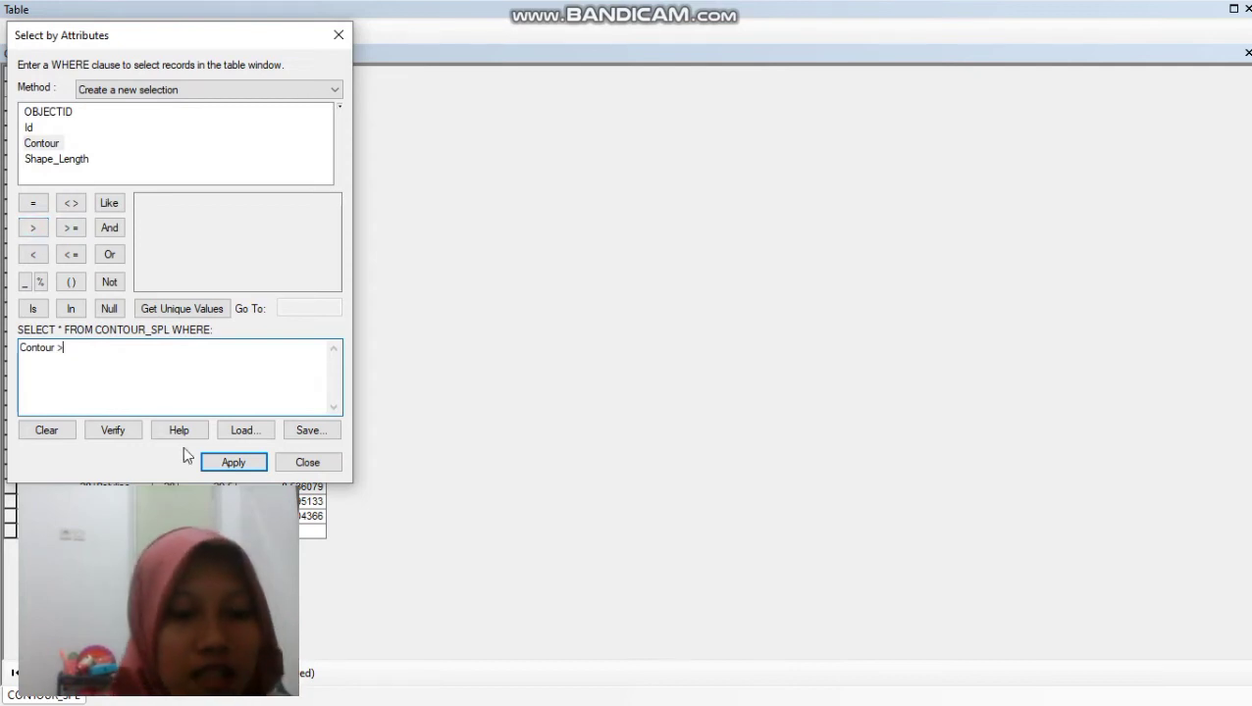
{"action": "type", "text": "2"}
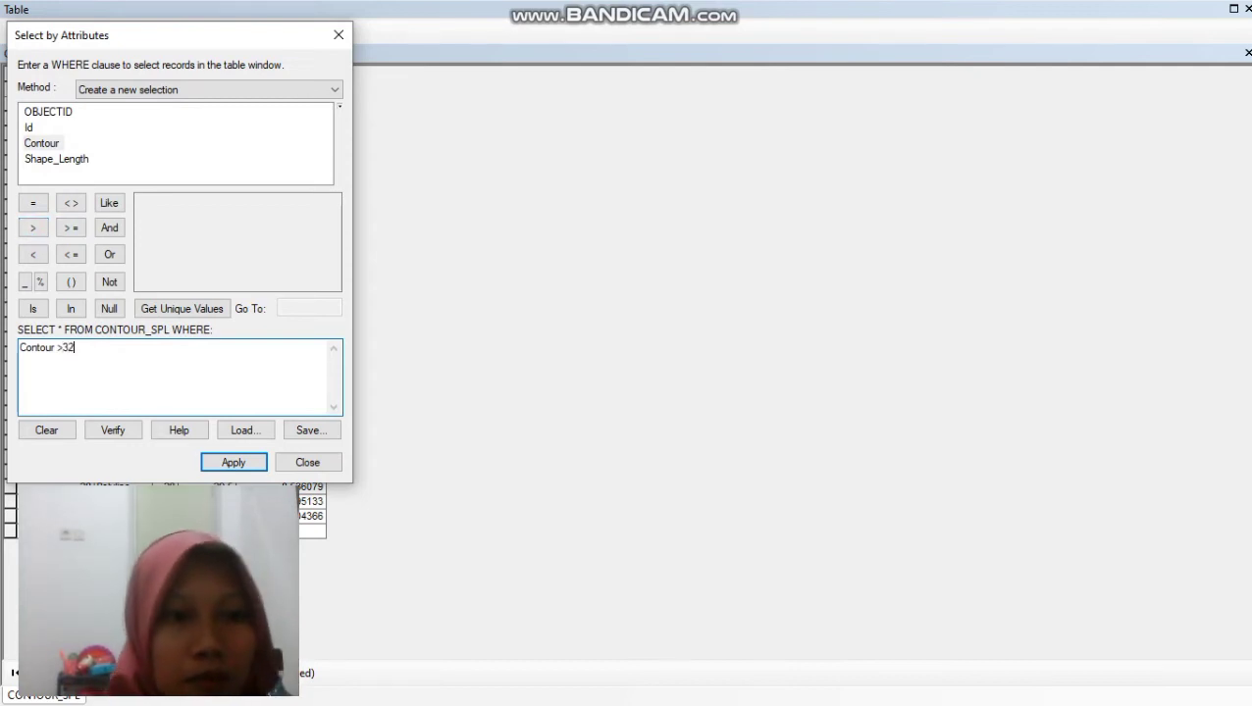
{"action": "left_click", "coordinate": [234, 462]}
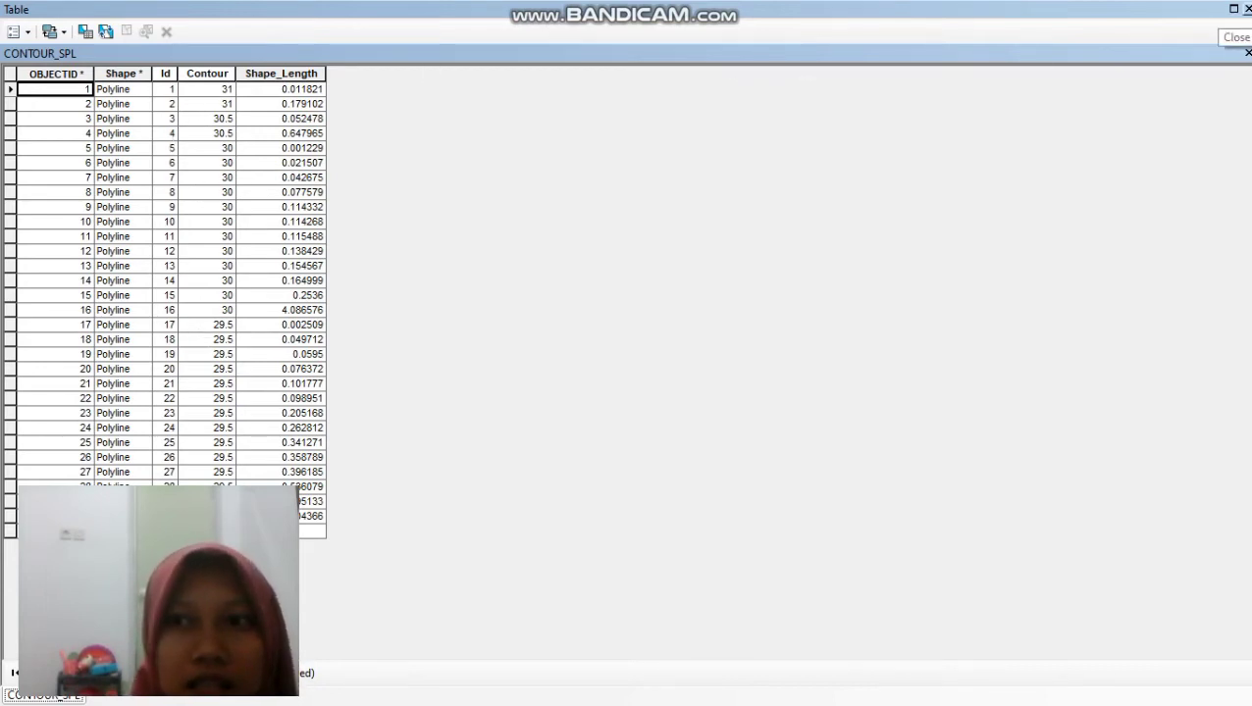
{"action": "left_click", "coordinate": [1248, 52]}
{"action": "left_click", "coordinate": [307, 462]}
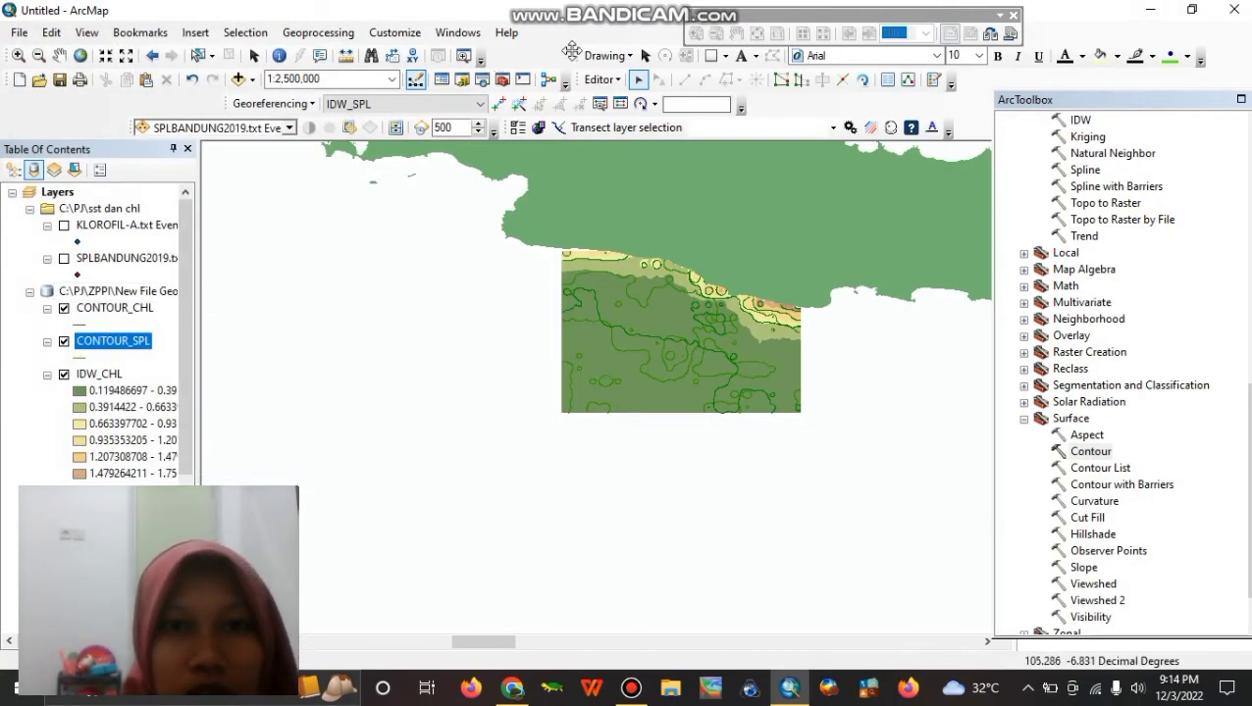
Save the edits to the CONTOUR_SPL layer and stop its edit session.
{"action": "left_click", "coordinate": [601, 79]}
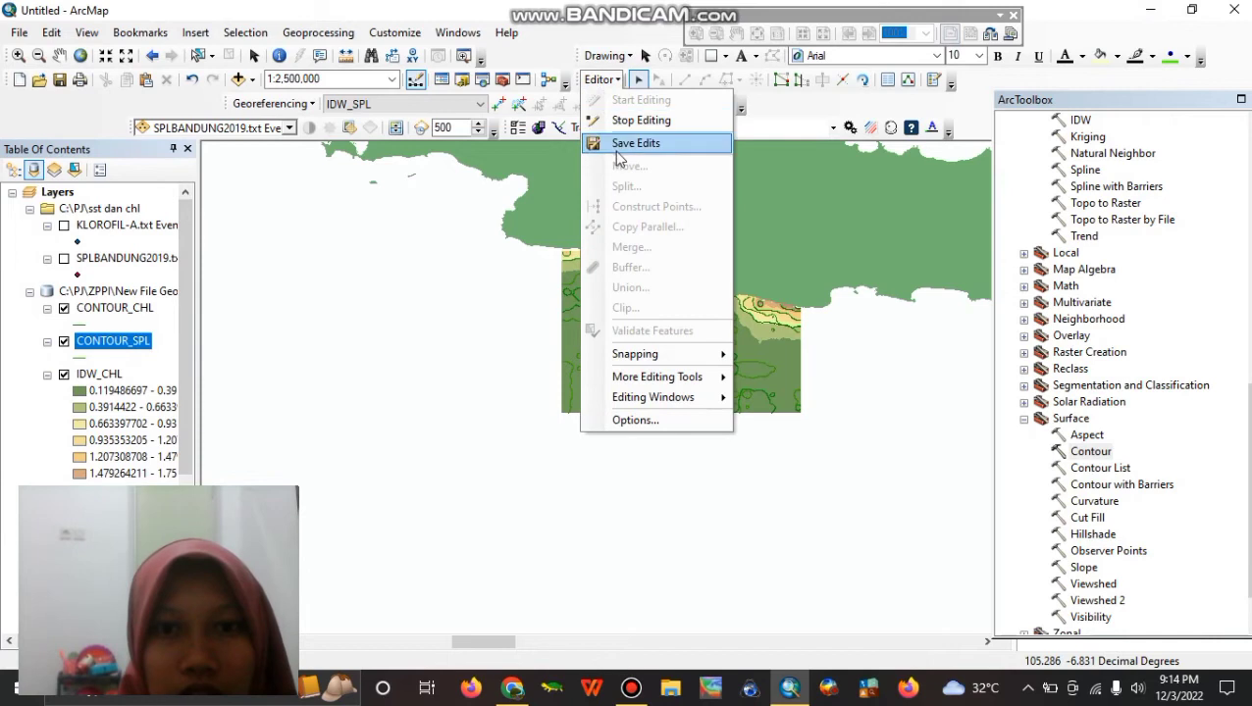
{"action": "left_click", "coordinate": [618, 145]}
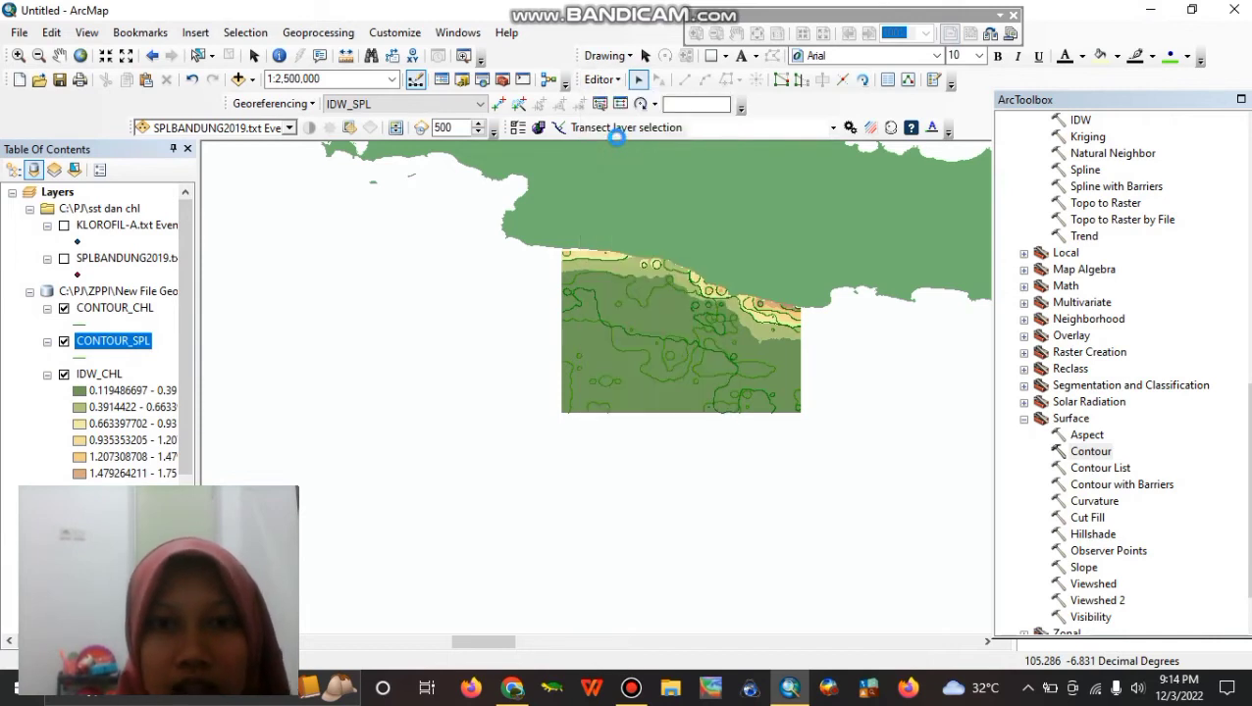
{"action": "left_click", "coordinate": [599, 80]}
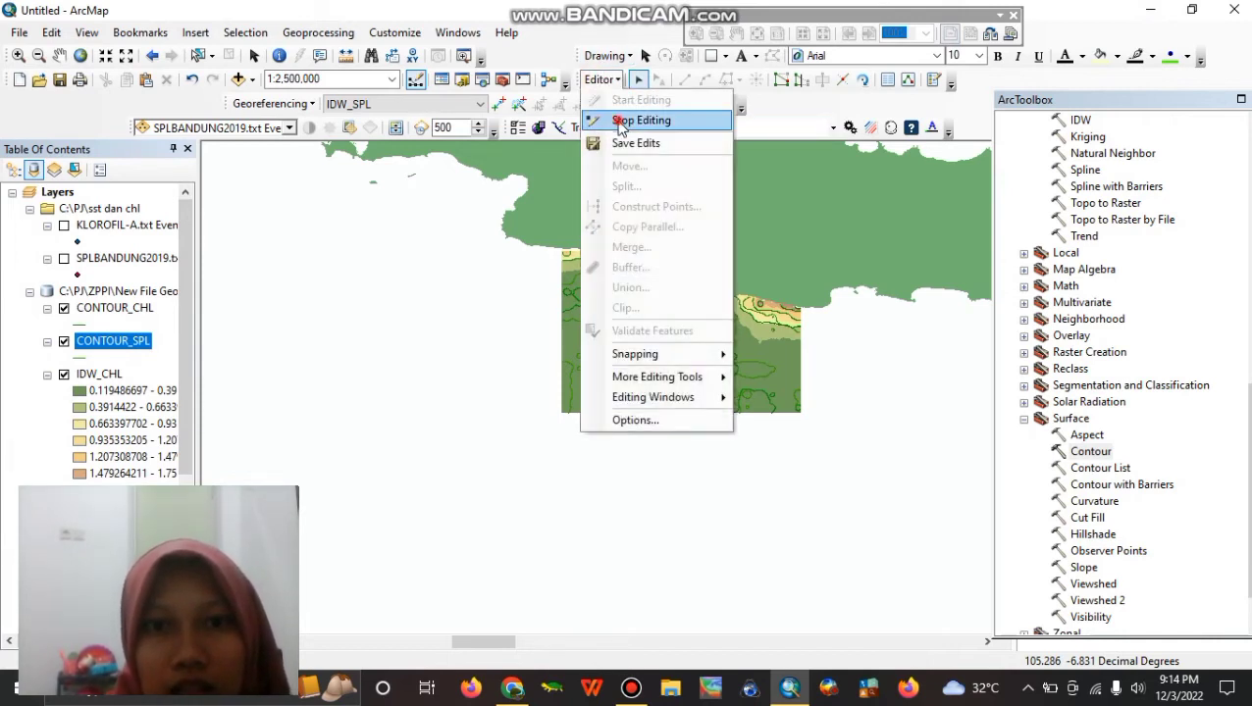
{"action": "left_click", "coordinate": [619, 123]}
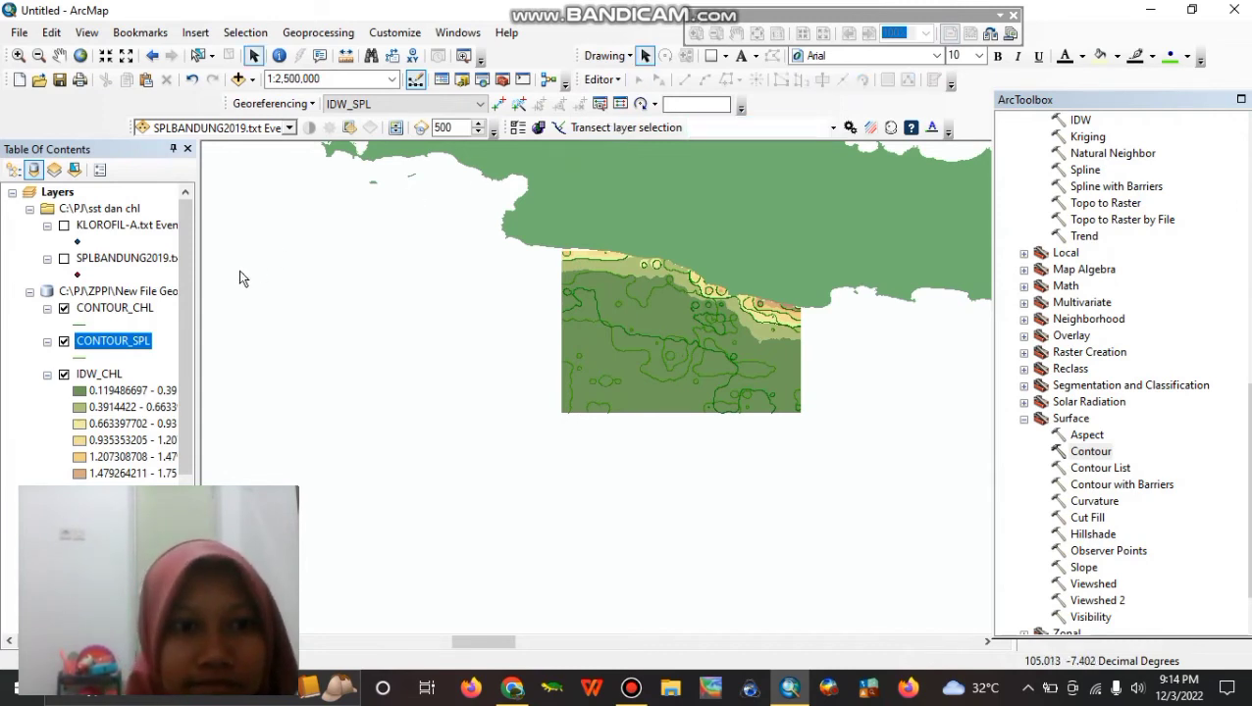
Start an edit session on the CONTOUR_CHL layer.
{"action": "left_click", "coordinate": [135, 310]}
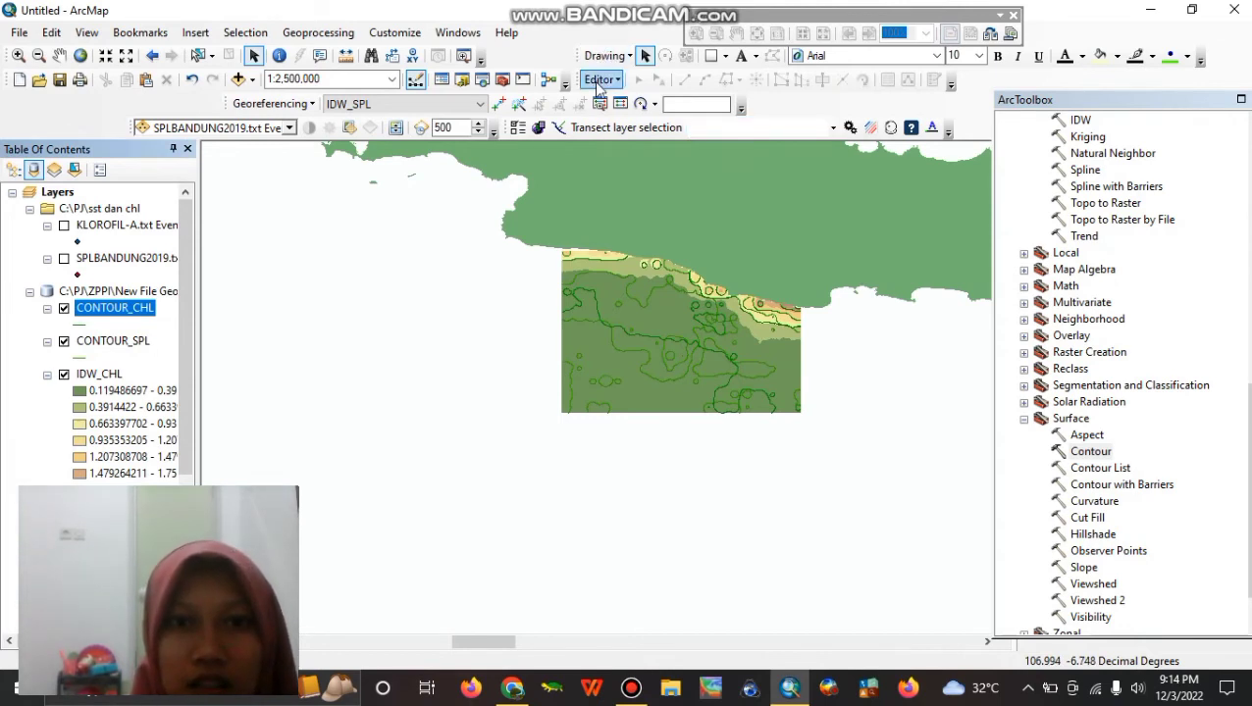
{"action": "left_click", "coordinate": [602, 80]}
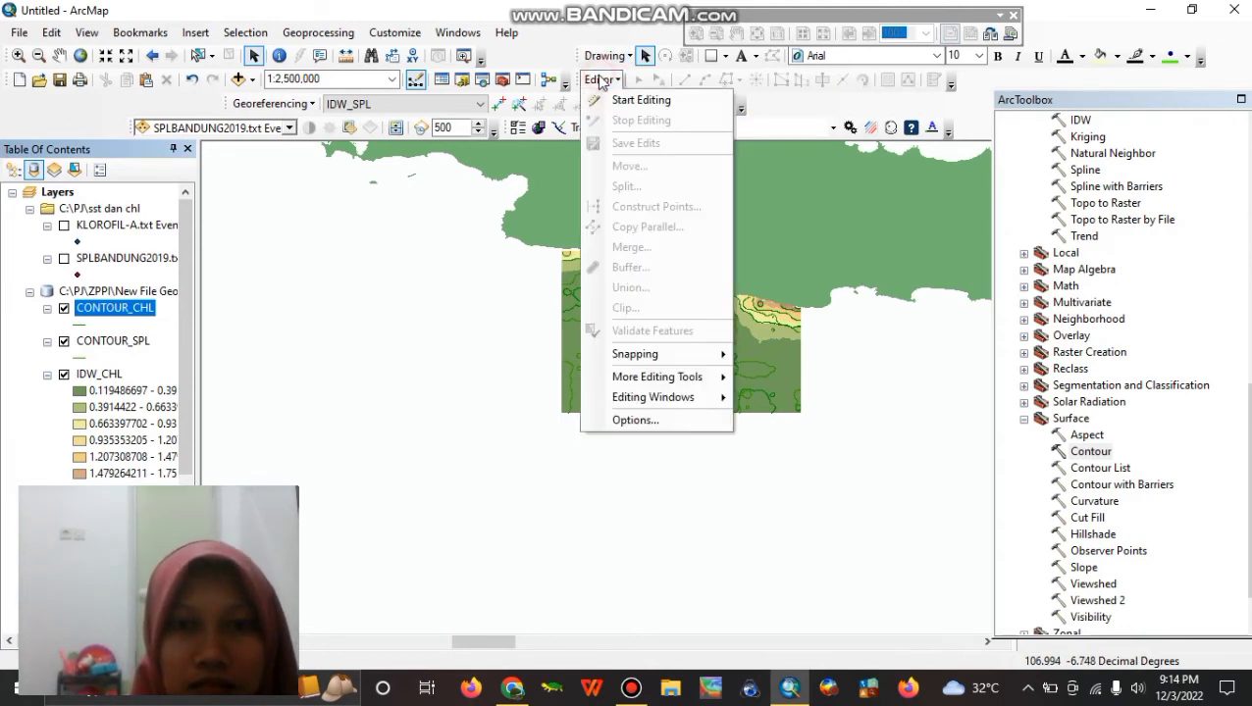
{"action": "left_click", "coordinate": [605, 99]}
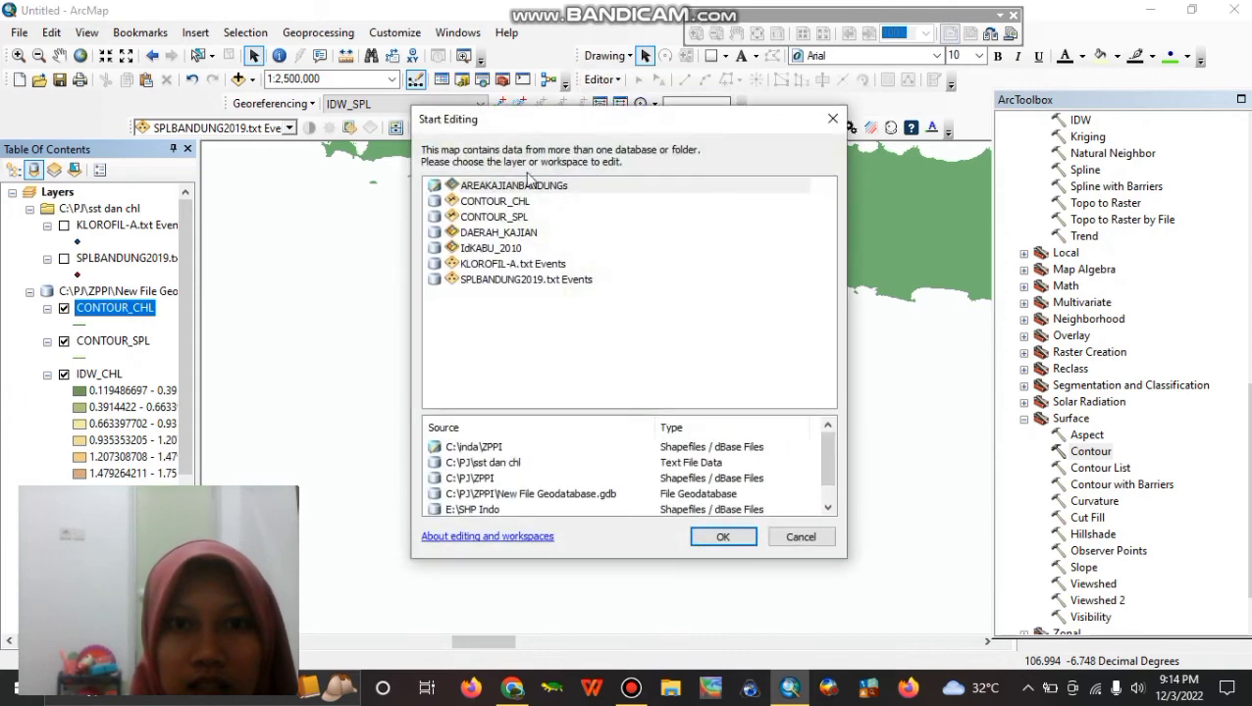
{"action": "left_click", "coordinate": [481, 201]}
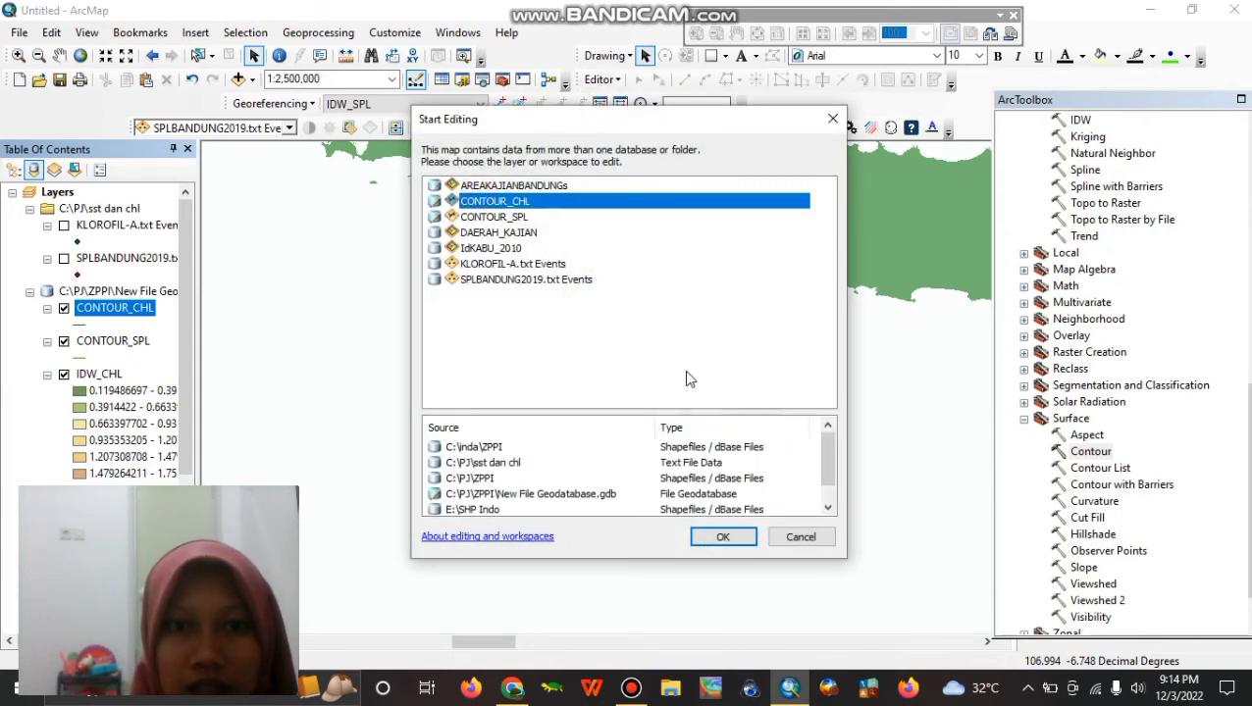
{"action": "left_click", "coordinate": [721, 538]}
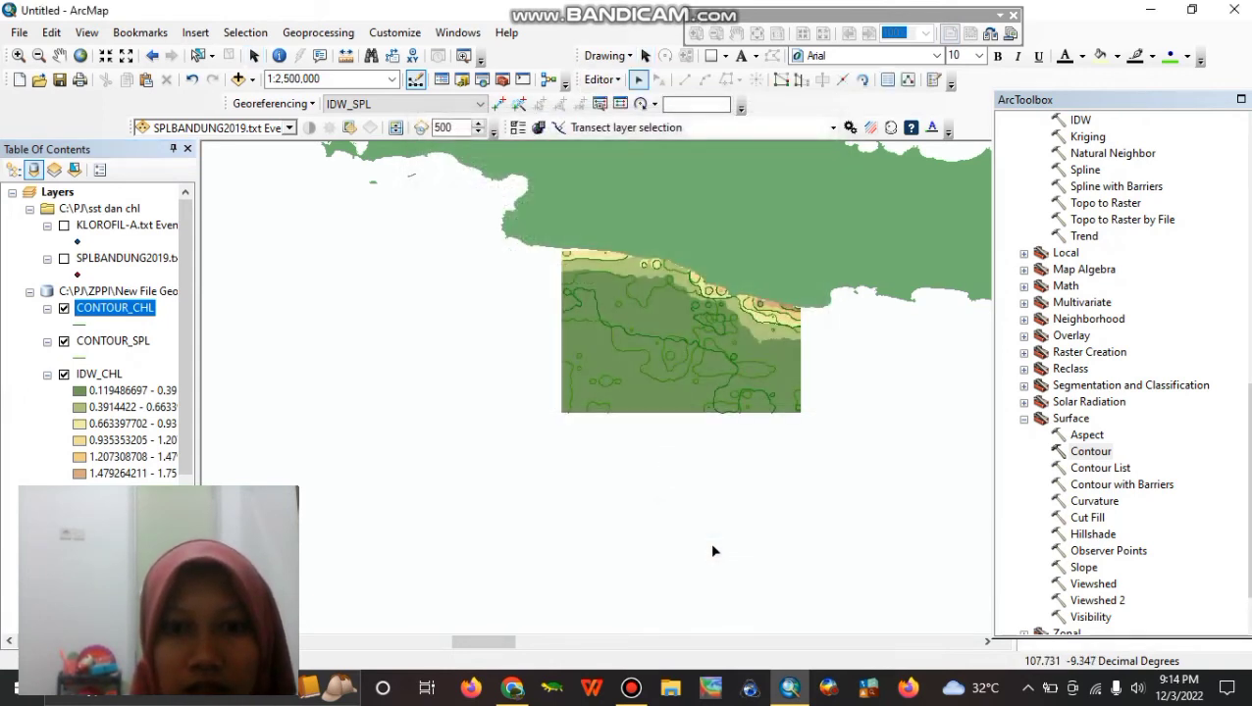
In the CONTOUR_CHL attribute table, select the records where Contour is greater than 2 and delete them.
{"action": "right_click", "coordinate": [124, 316]}
{"action": "left_click", "coordinate": [213, 334]}
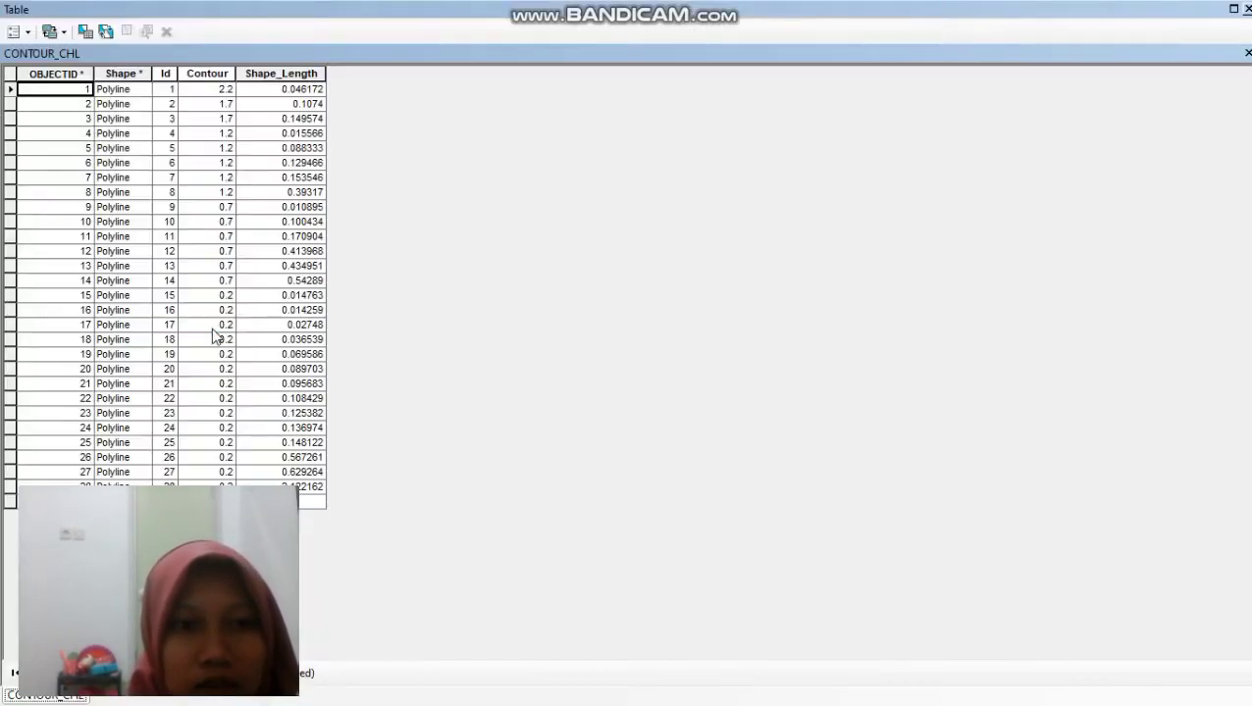
{"action": "left_click", "coordinate": [14, 31]}
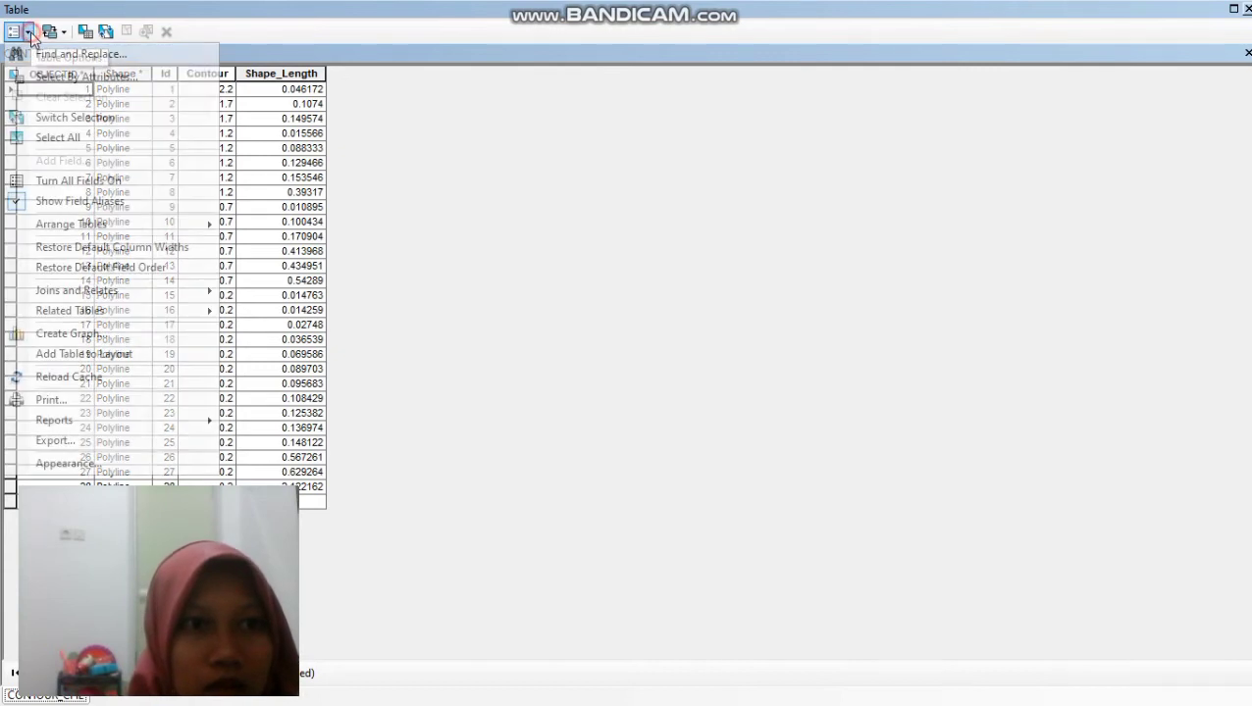
{"action": "left_click", "coordinate": [68, 81]}
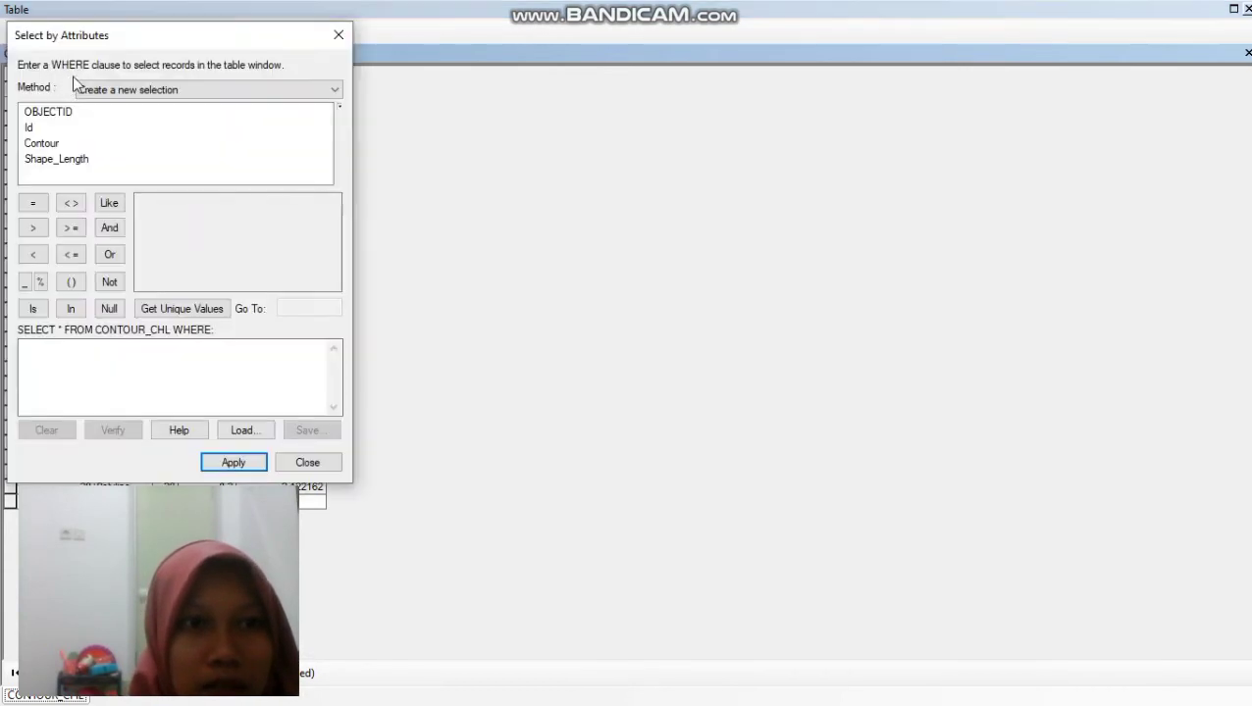
{"action": "double_click", "coordinate": [48, 145]}
{"action": "left_click", "coordinate": [34, 228]}
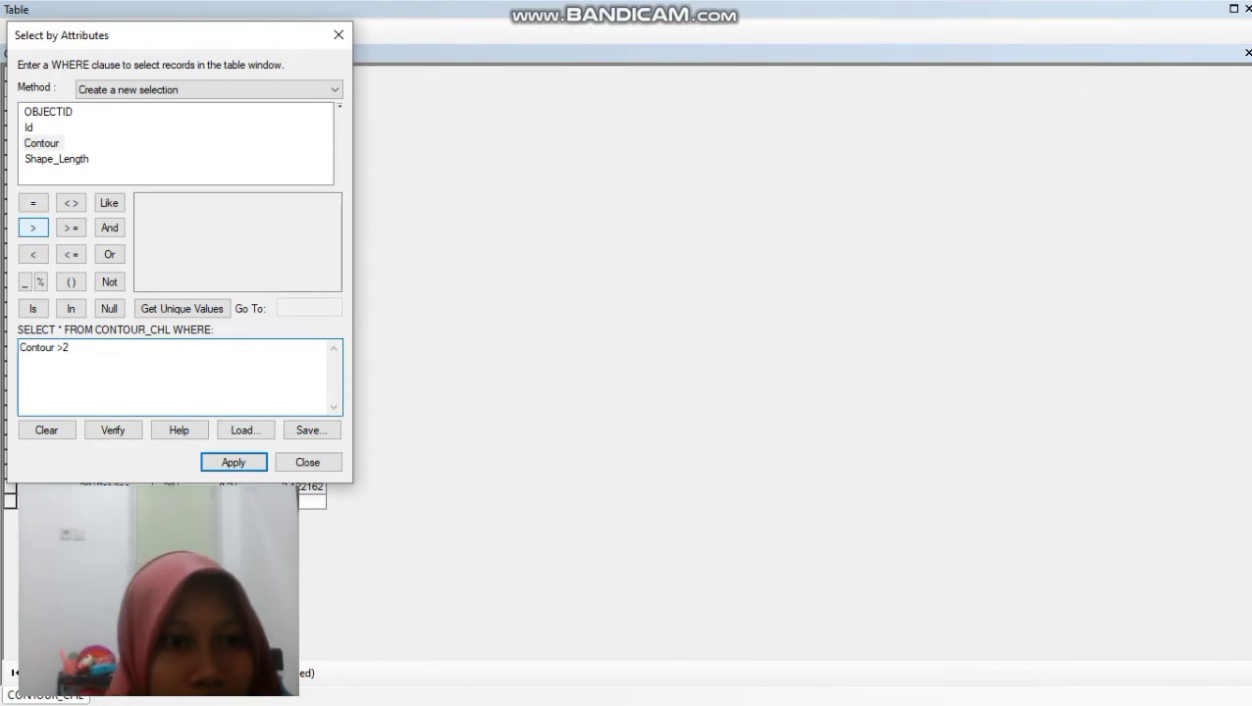
{"action": "left_click", "coordinate": [227, 464]}
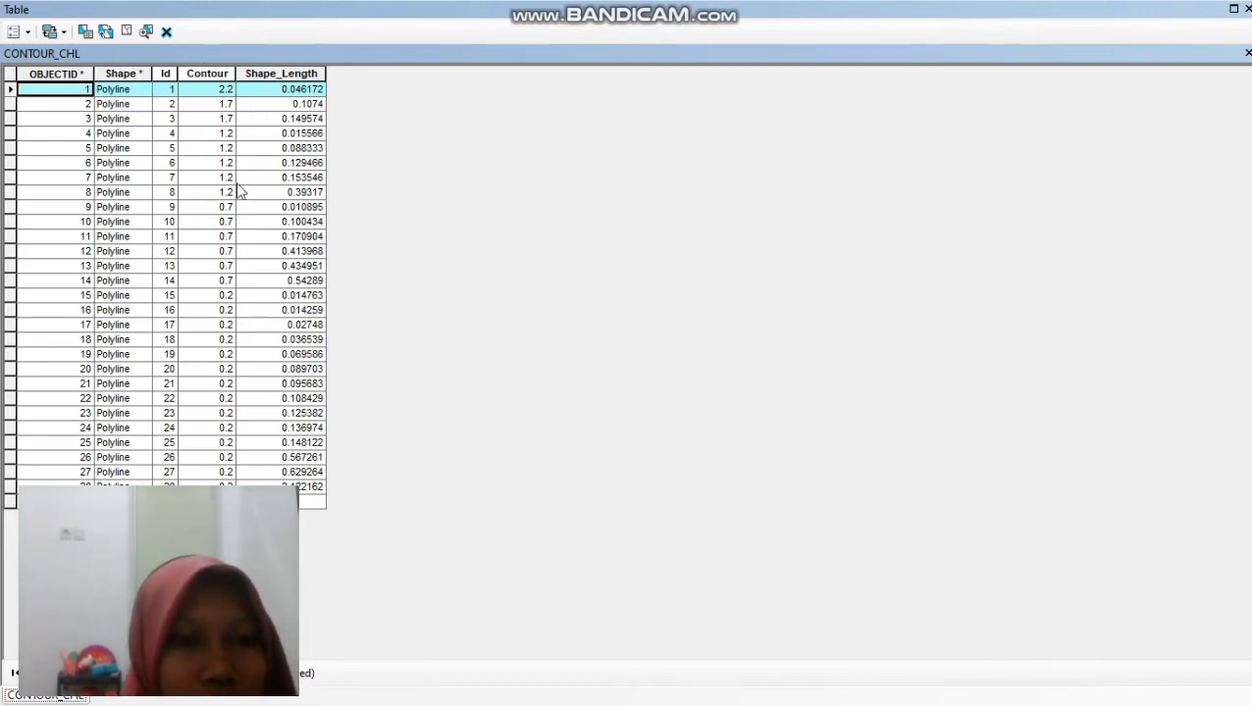
{"action": "left_click", "coordinate": [168, 32]}
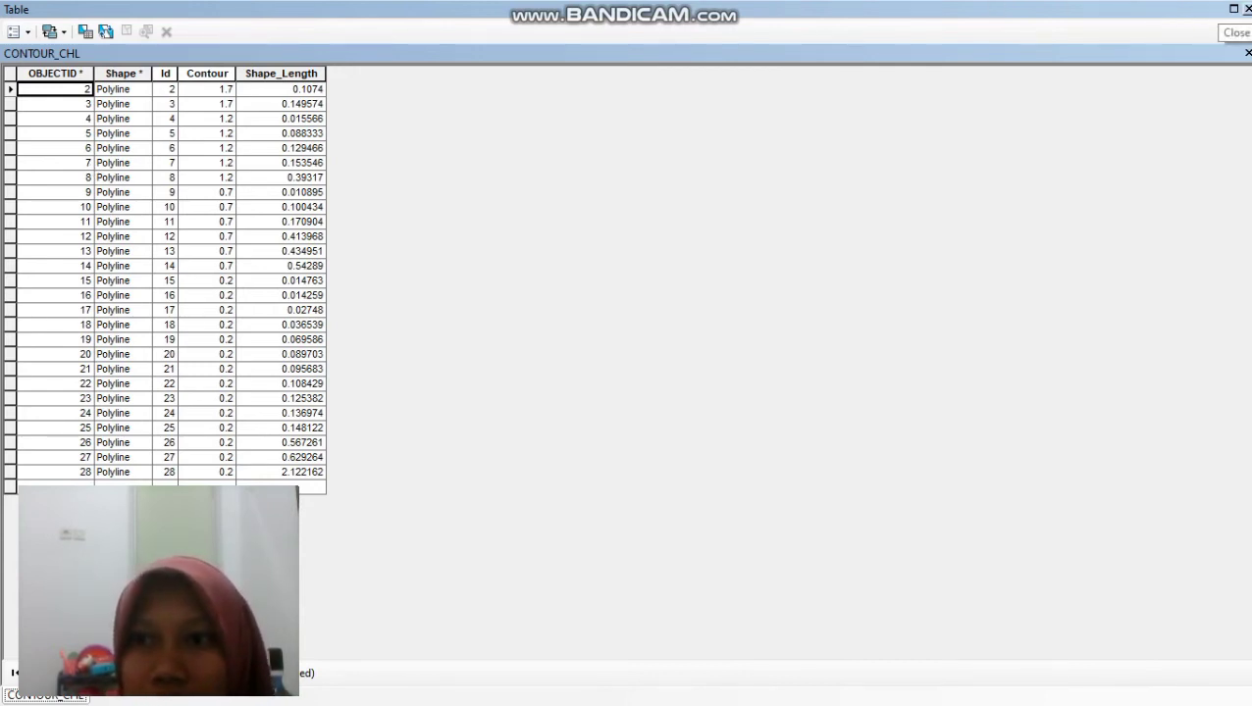
{"action": "left_click", "coordinate": [1247, 9]}
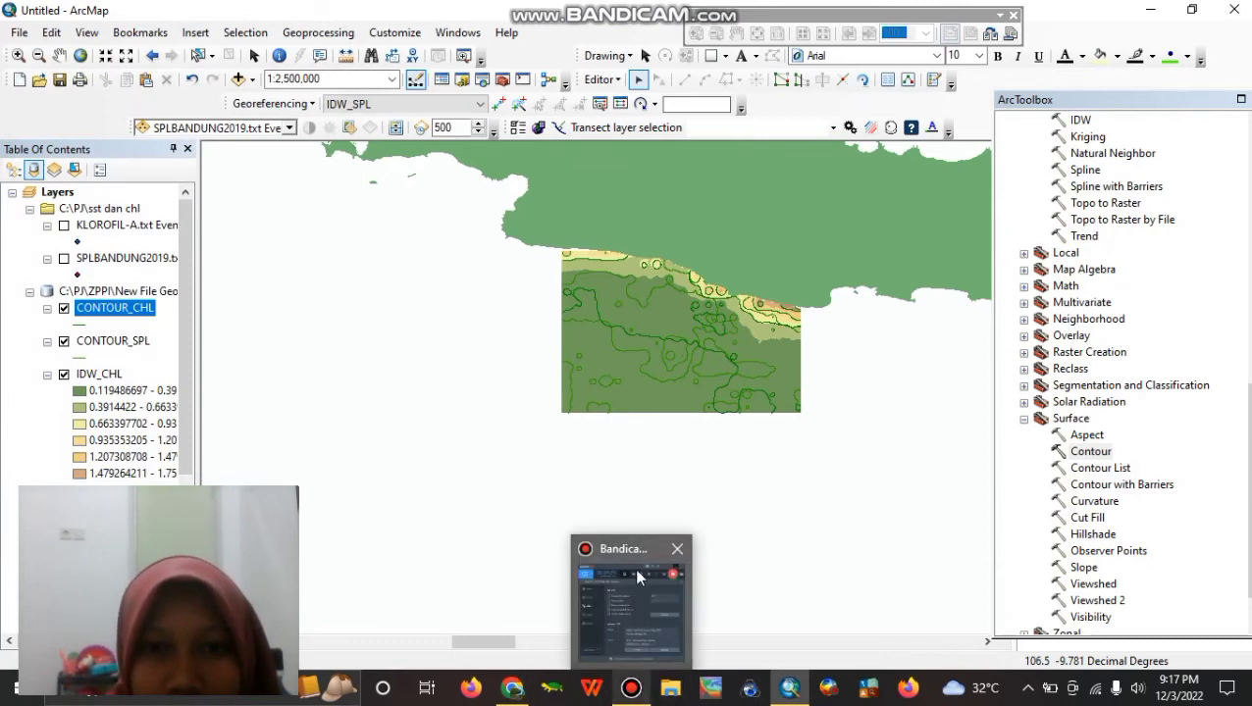
Save the edits to the CONTOUR_CHL layer and stop its edit session.
{"action": "left_click", "coordinate": [604, 80]}
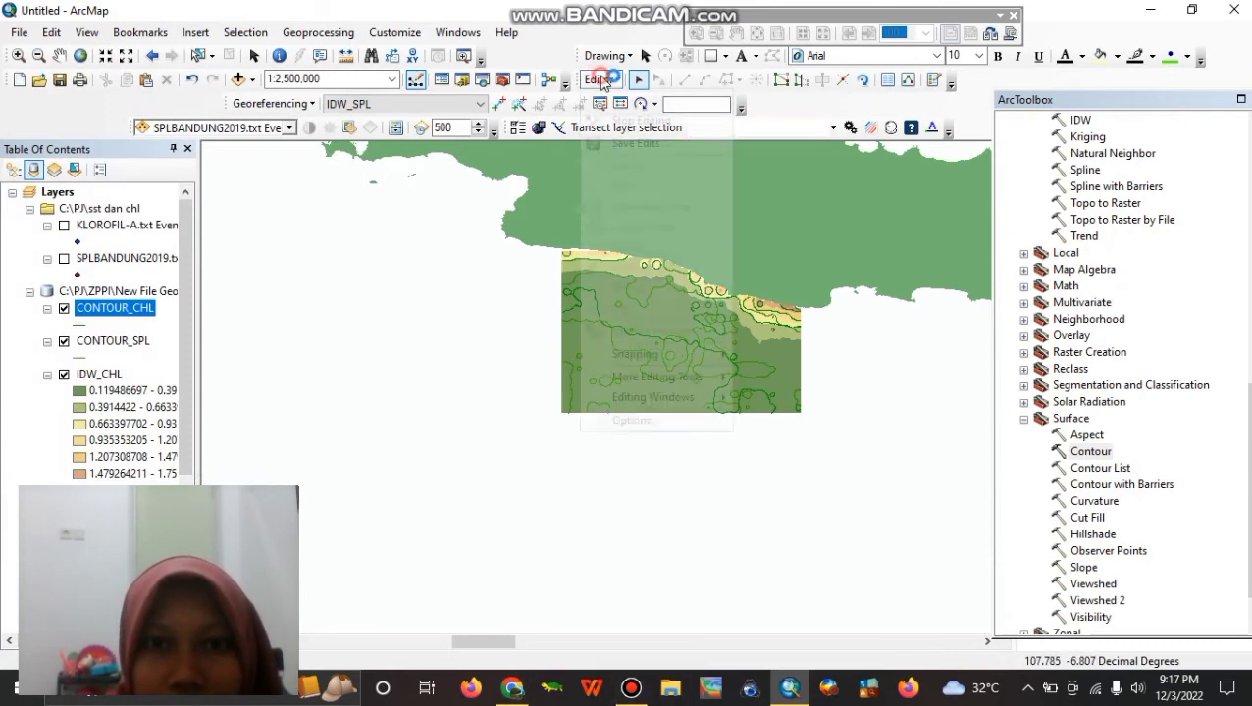
{"action": "left_click", "coordinate": [614, 143]}
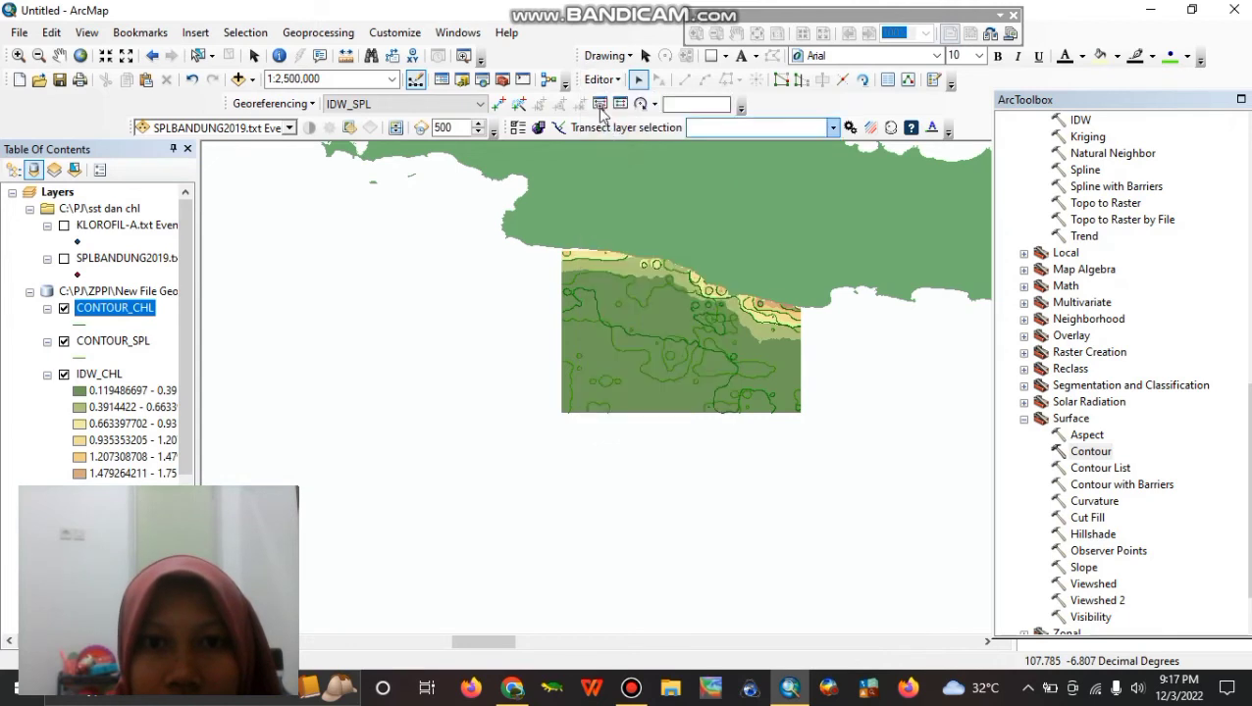
{"action": "left_click", "coordinate": [600, 79]}
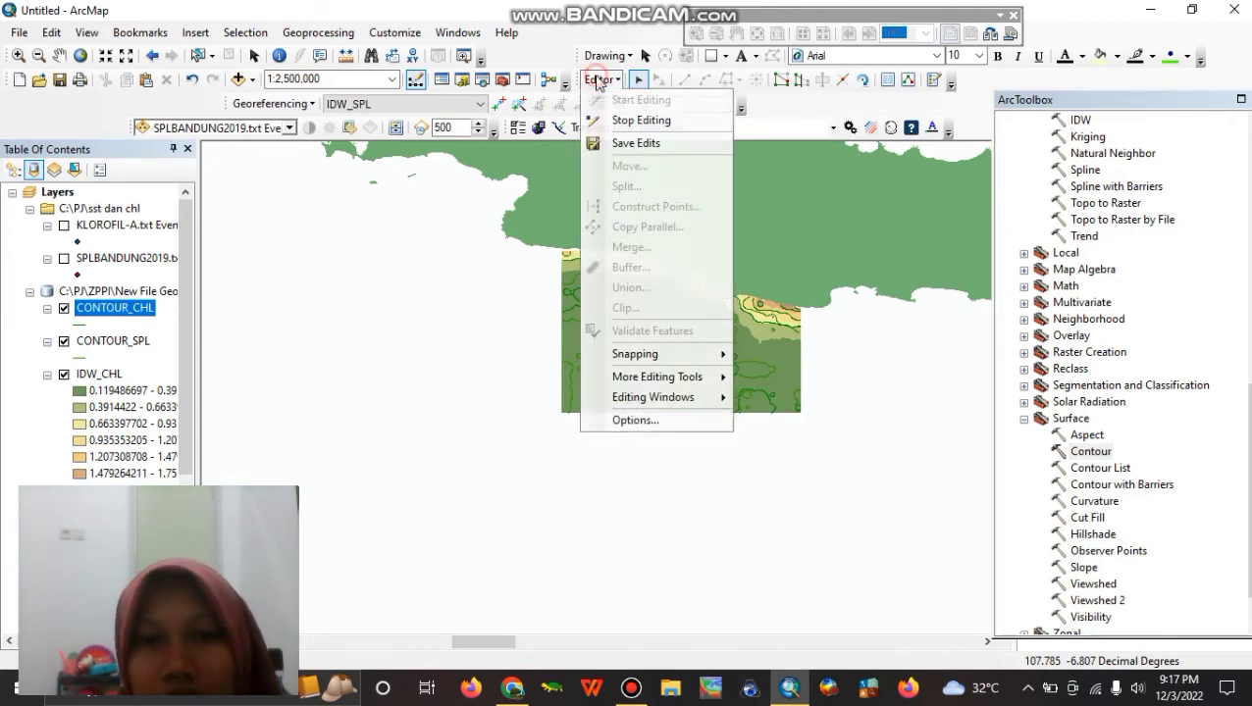
{"action": "left_click", "coordinate": [620, 120]}
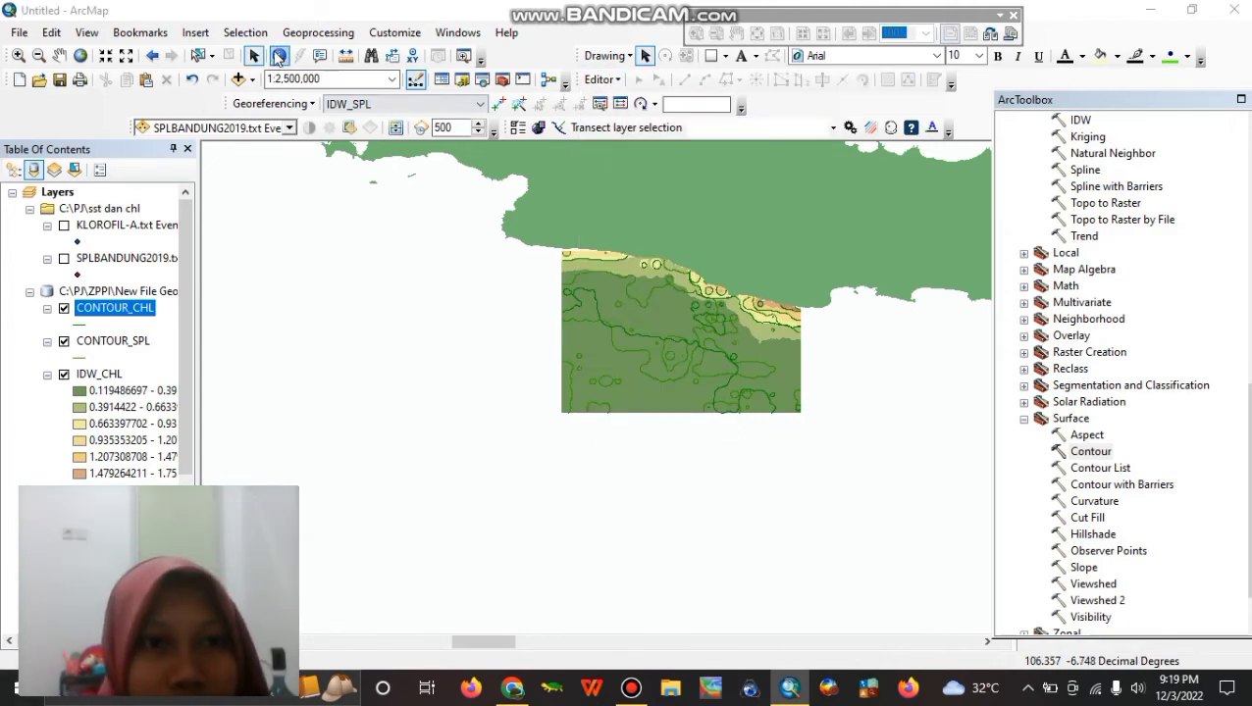
Start an Intersect operation with CONTOUR_SPL and CONTOUR_CHL as the input features.
{"action": "left_click", "coordinate": [350, 35]}
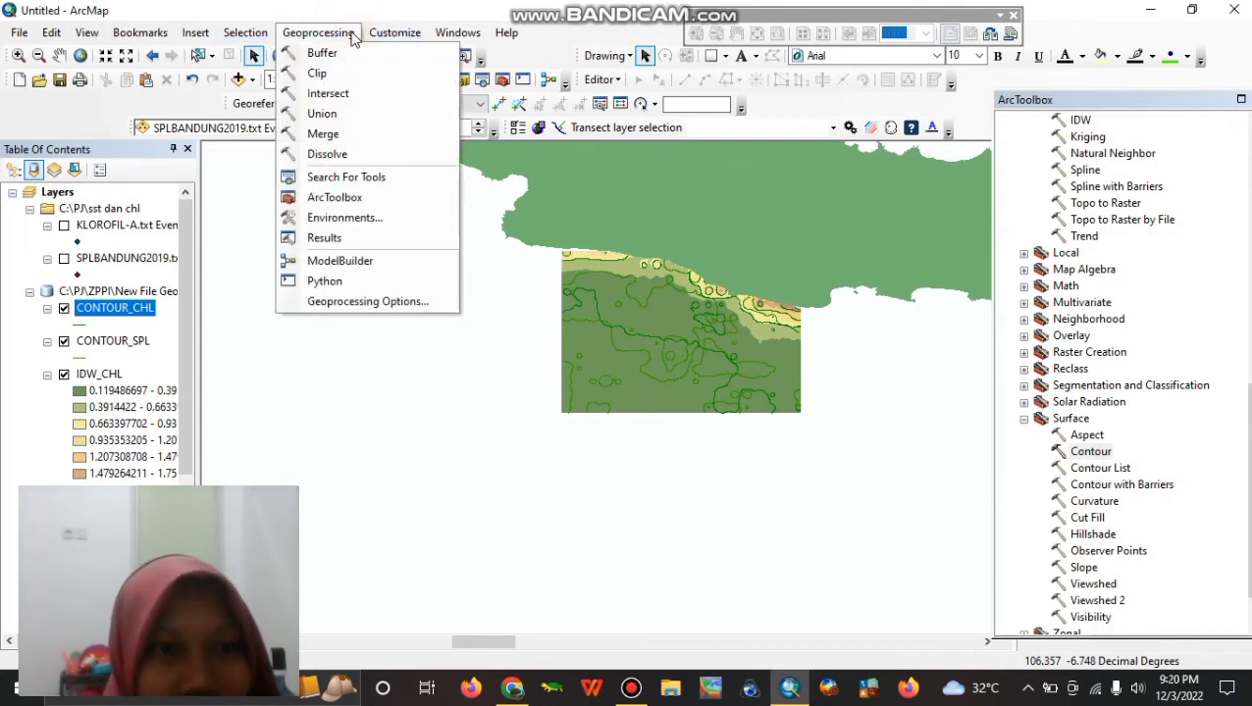
{"action": "left_click", "coordinate": [330, 95]}
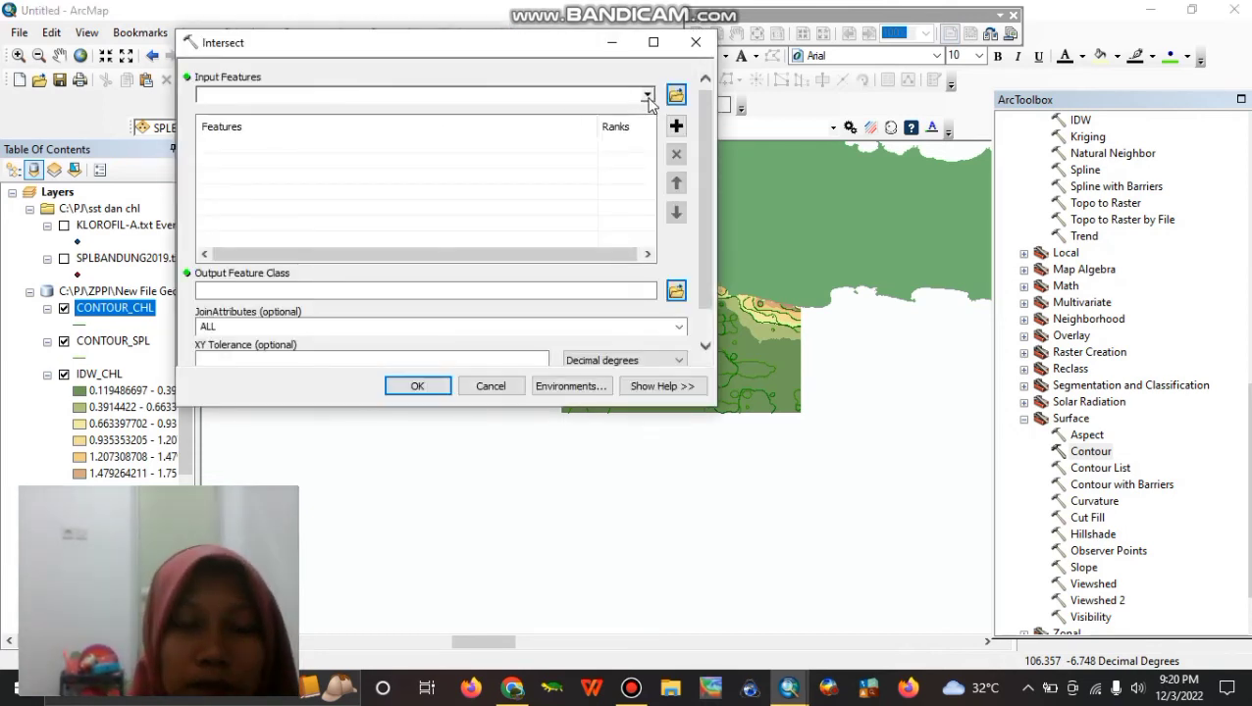
{"action": "left_click", "coordinate": [646, 96]}
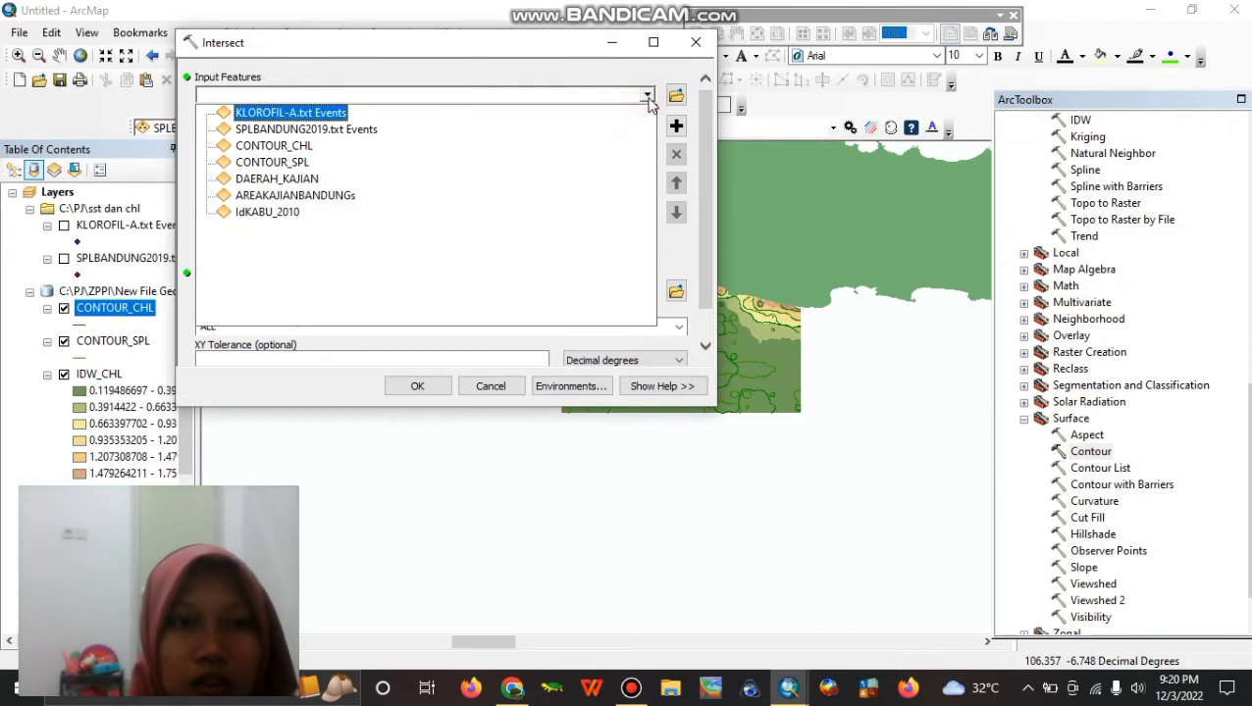
{"action": "left_click", "coordinate": [275, 162]}
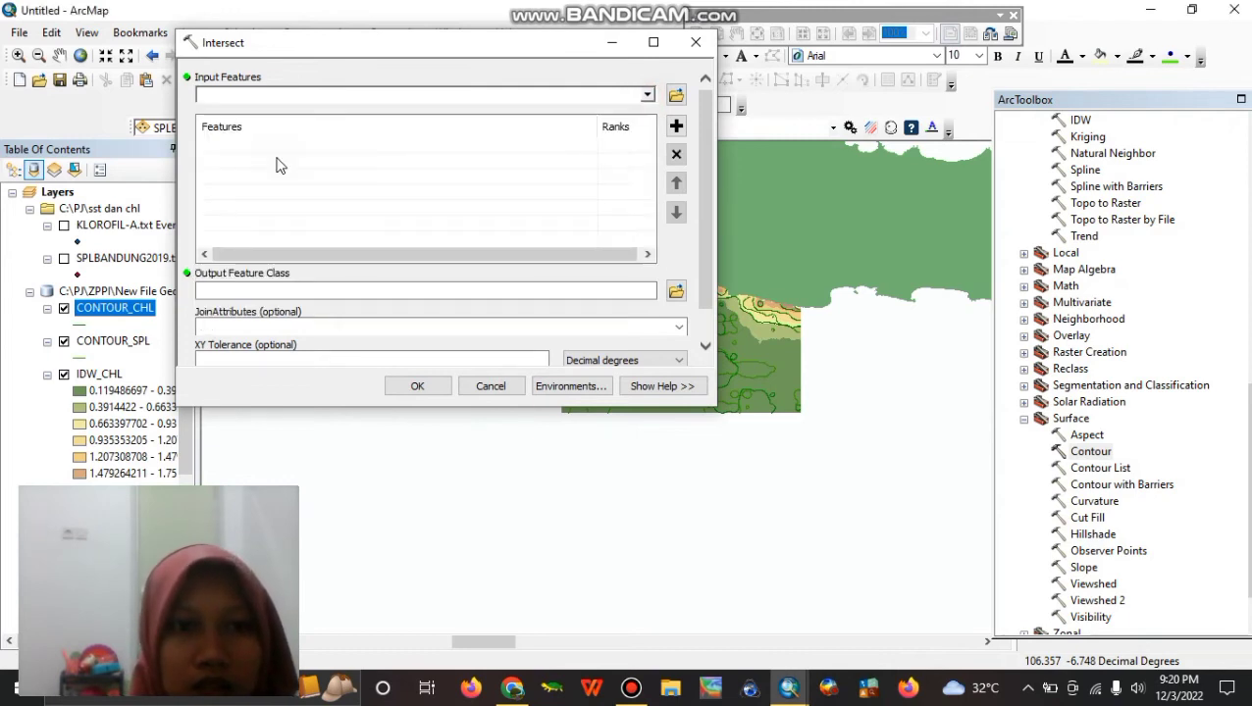
{"action": "left_click", "coordinate": [646, 96]}
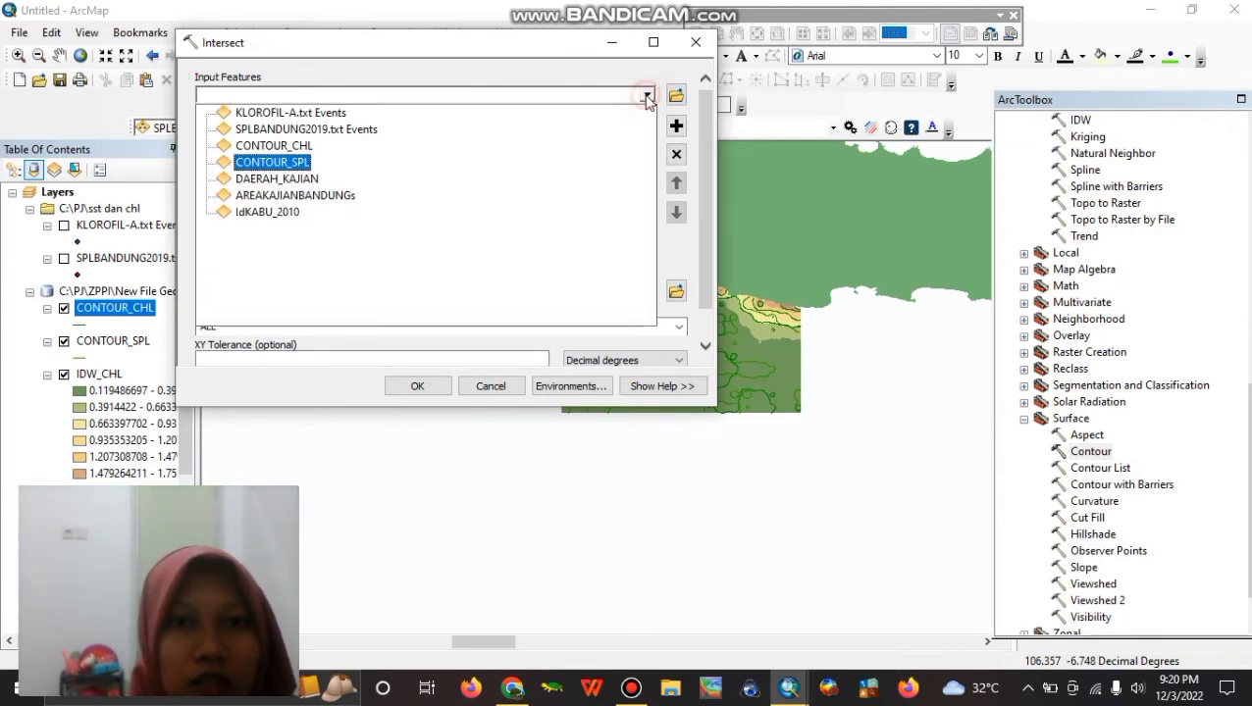
{"action": "left_click", "coordinate": [297, 144]}
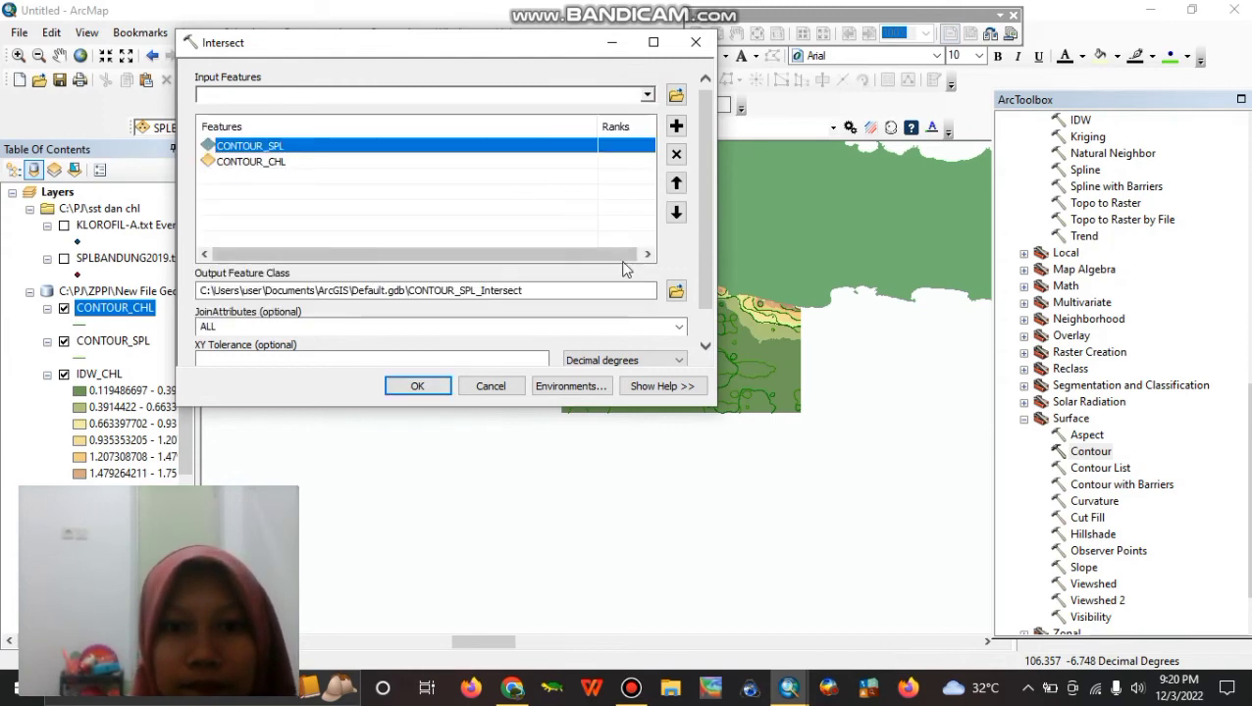
Set the Intersect output to HASIL_ZPPI in New File Geodatabase.gdb with output type POINT, and run it.
{"action": "left_click", "coordinate": [677, 291]}
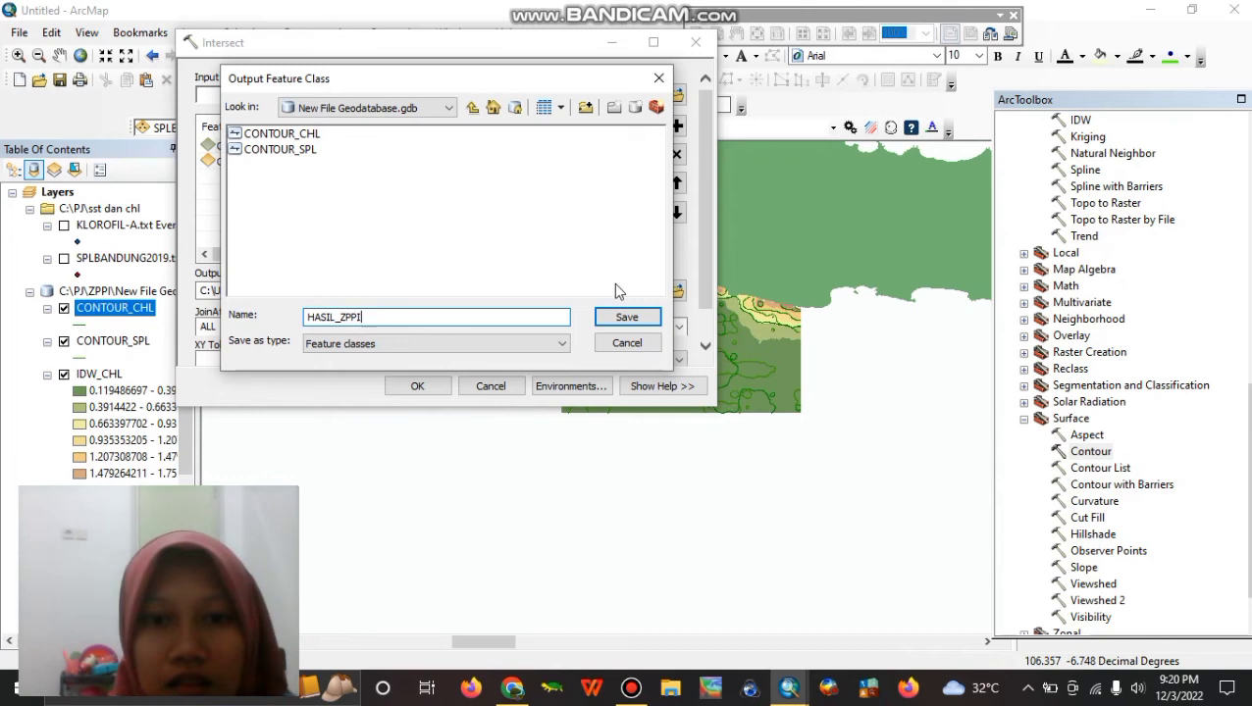
{"action": "left_click", "coordinate": [628, 317]}
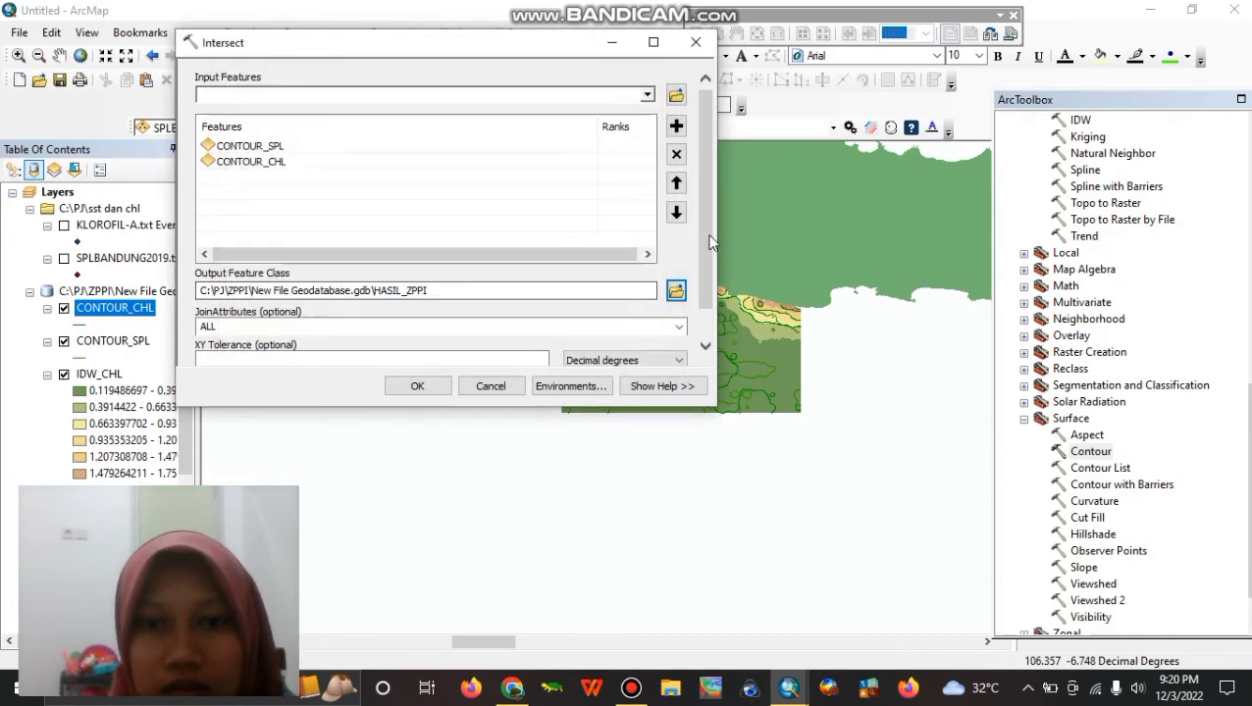
{"action": "left_click_drag", "start_coordinate": [710, 241], "coordinate": [711, 303]}
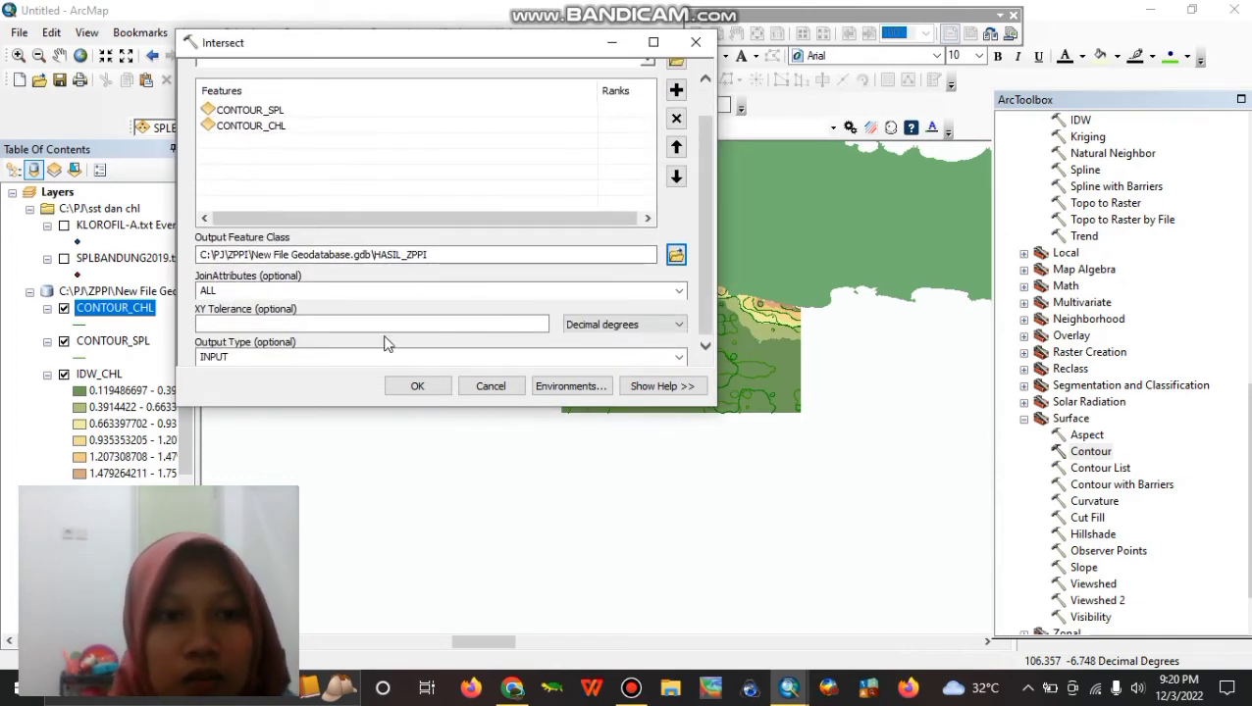
{"action": "left_click", "coordinate": [677, 359]}
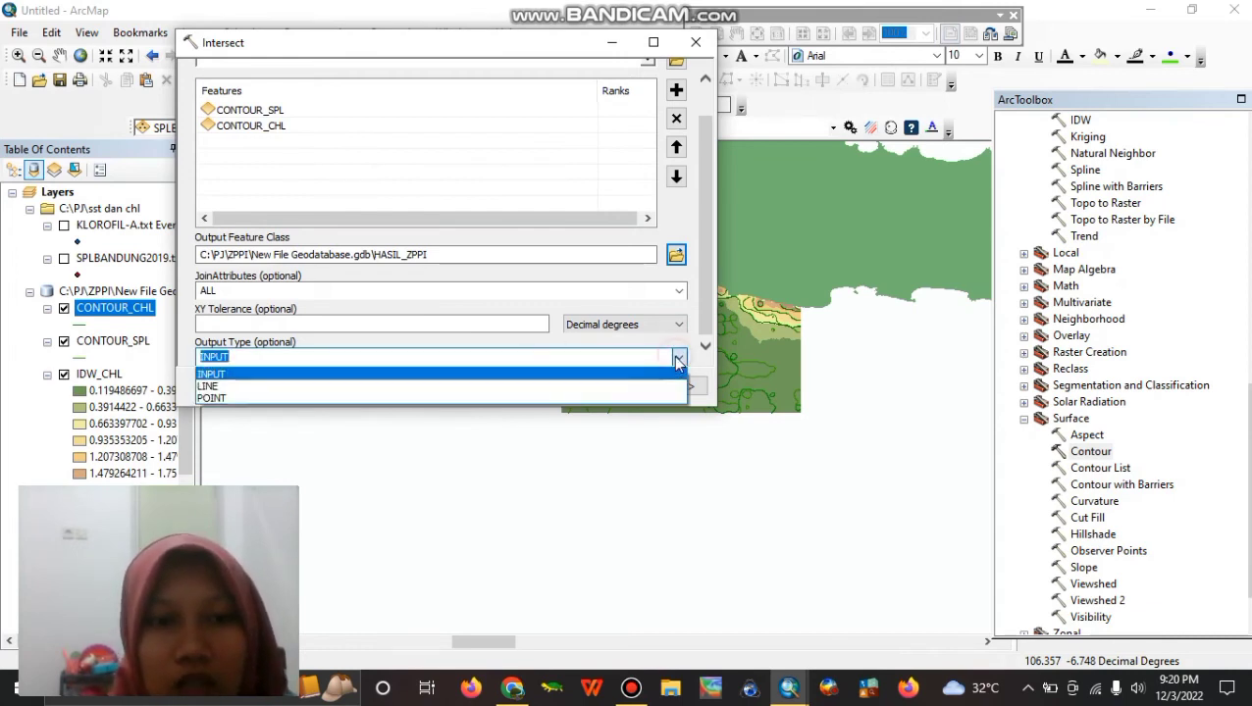
{"action": "left_click", "coordinate": [649, 400]}
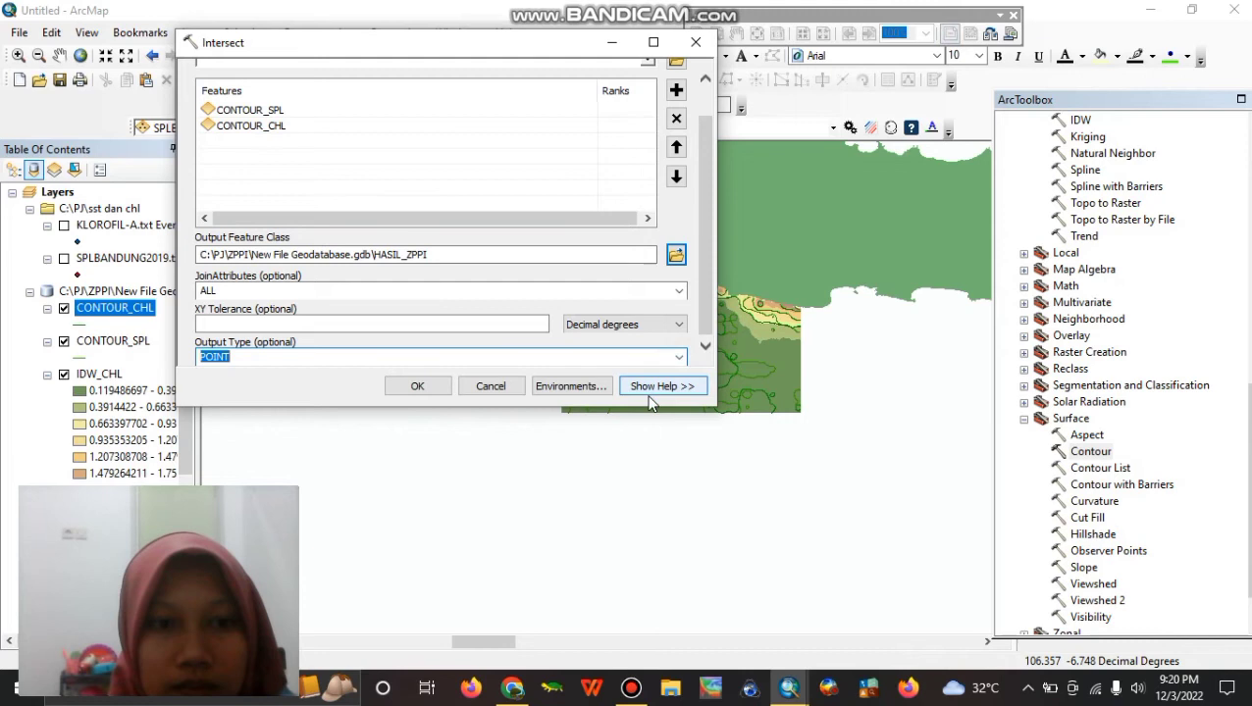
{"action": "left_click", "coordinate": [418, 386]}
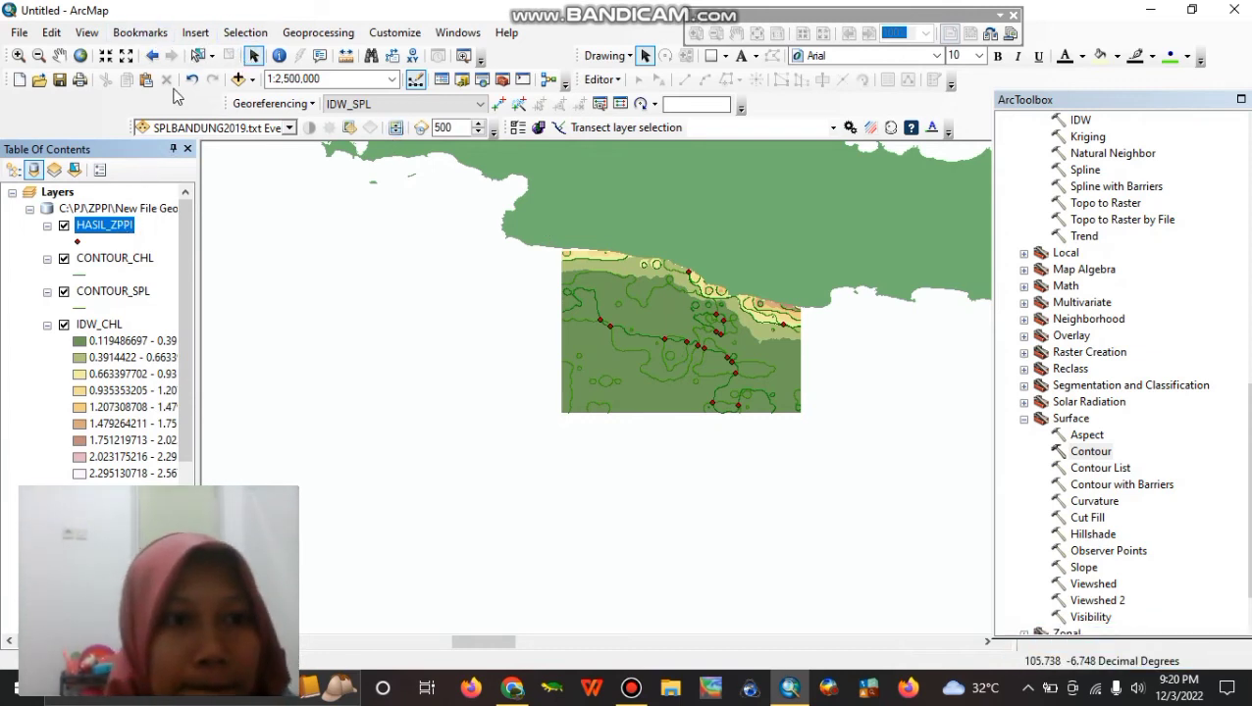
Change the HASIL_ZPPI point symbol to the ArcGIS_Explorer Fishing symbol.
{"action": "left_click", "coordinate": [78, 241]}
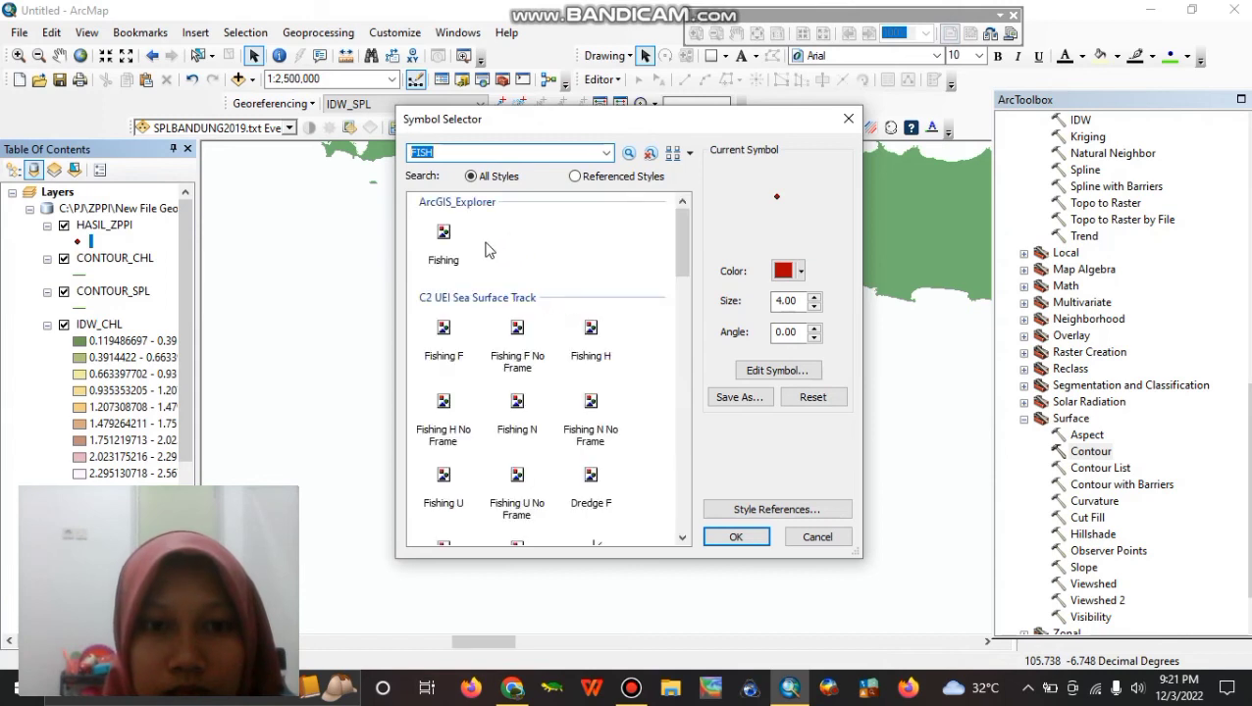
{"action": "left_click", "coordinate": [444, 246]}
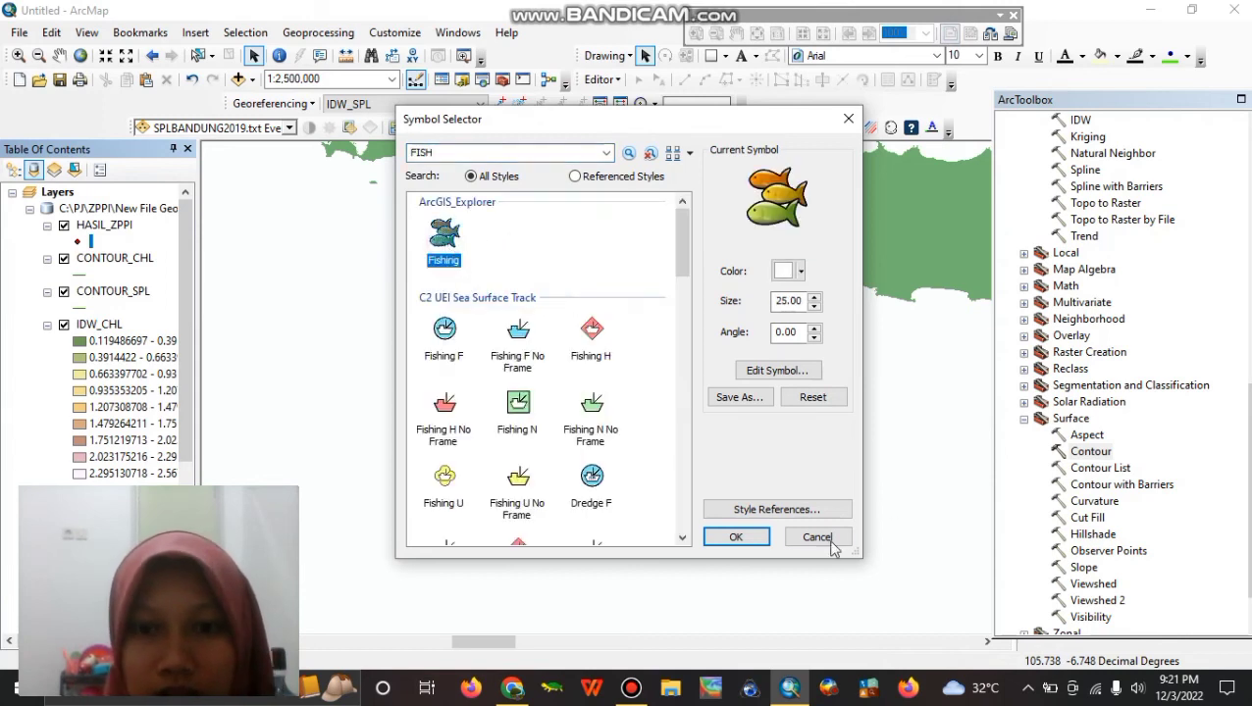
{"action": "left_click", "coordinate": [731, 537]}
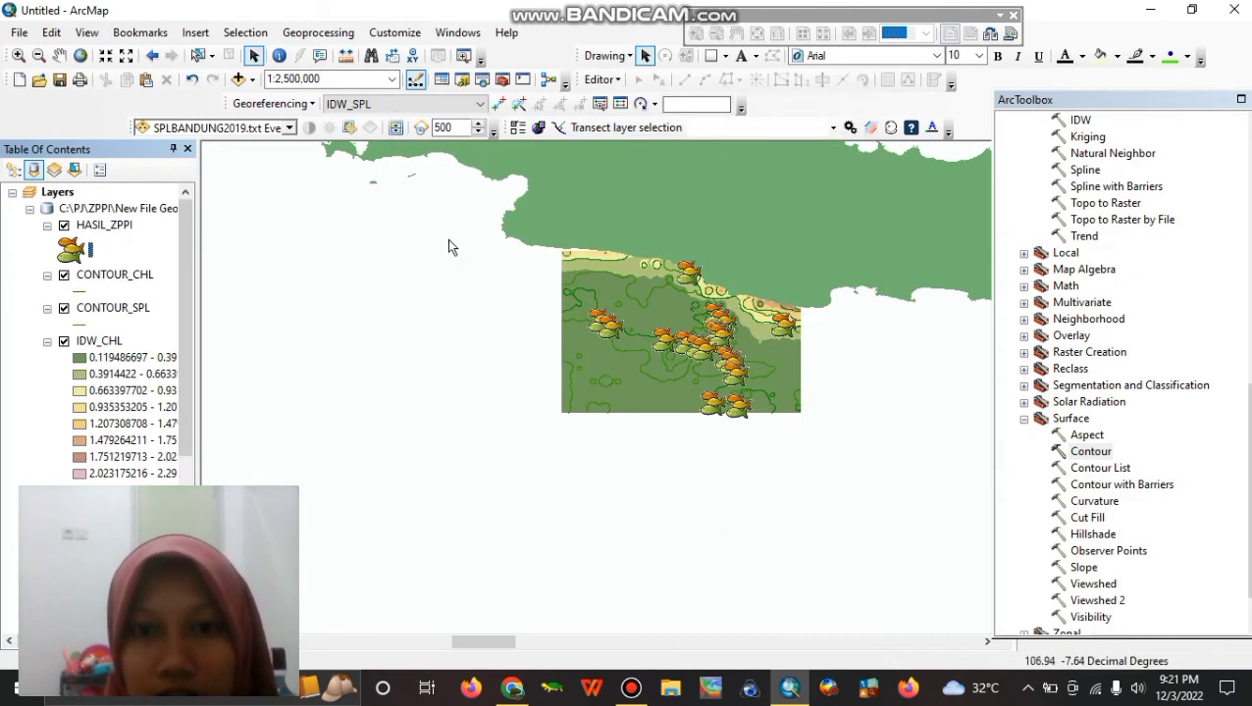
Show the study area in layout view and set the page to A4 paper in landscape orientation.
{"action": "left_click", "coordinate": [18, 55]}
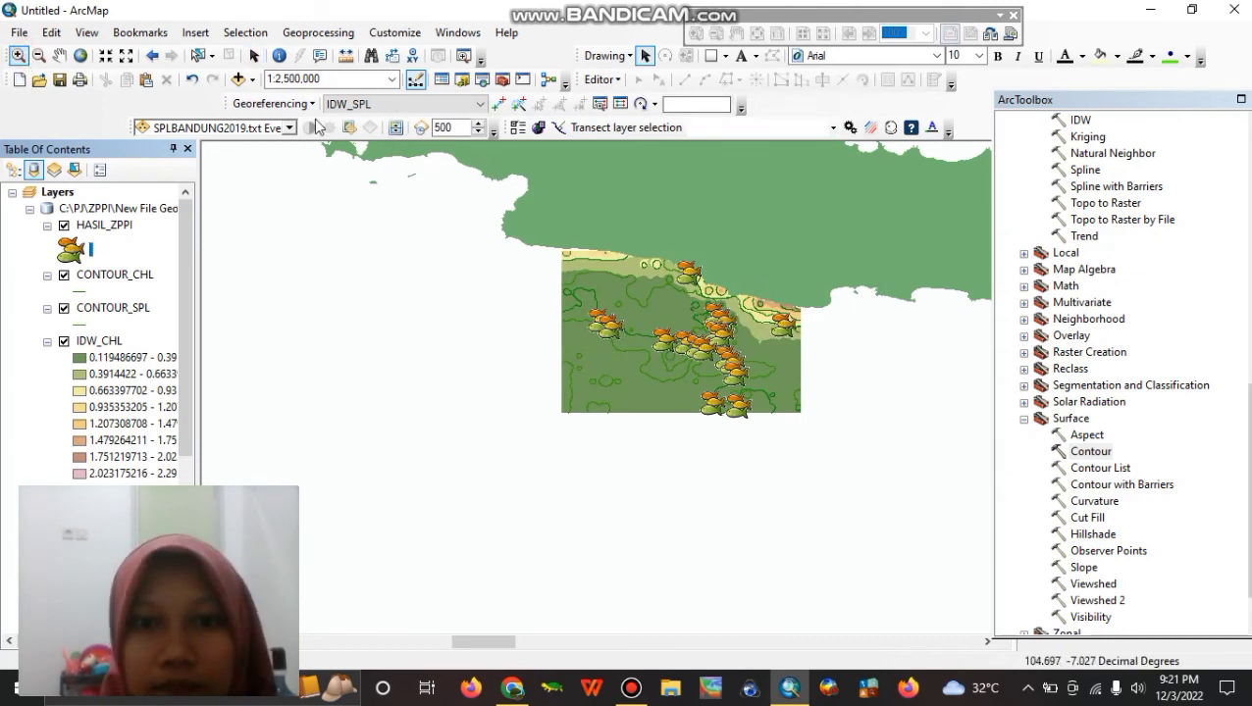
{"action": "left_click_drag", "start_coordinate": [520, 237], "coordinate": [861, 455]}
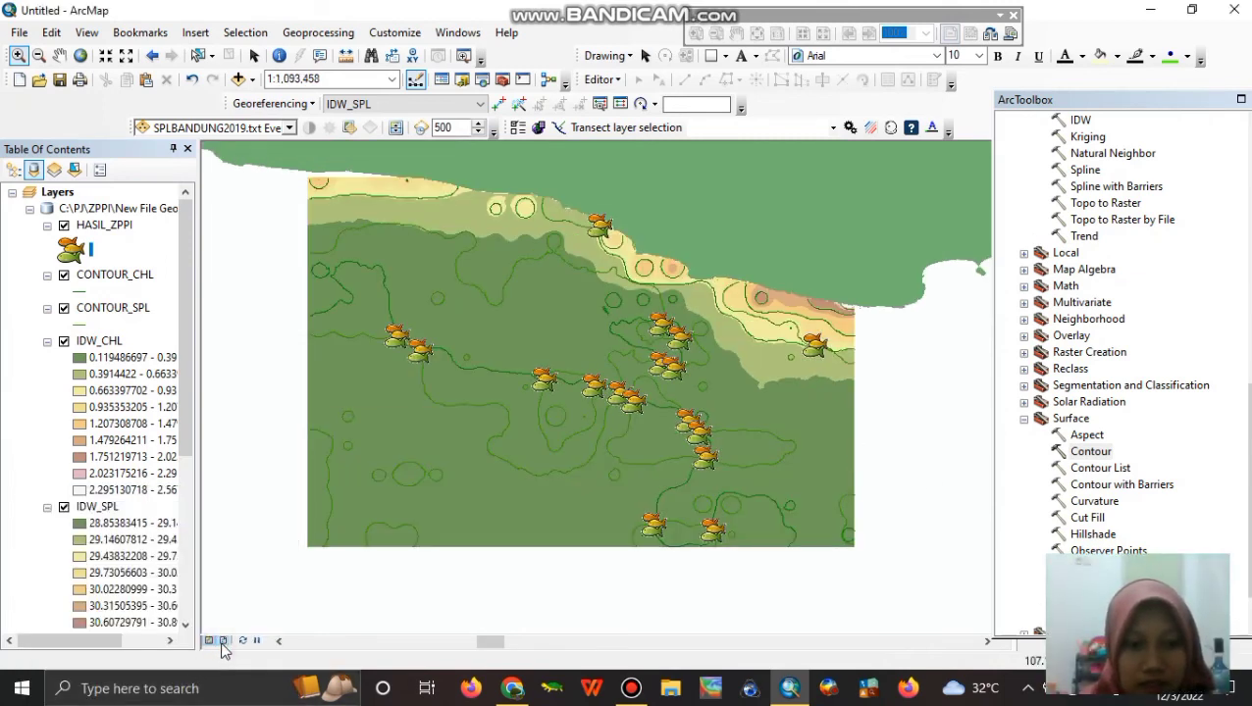
{"action": "left_click", "coordinate": [223, 643]}
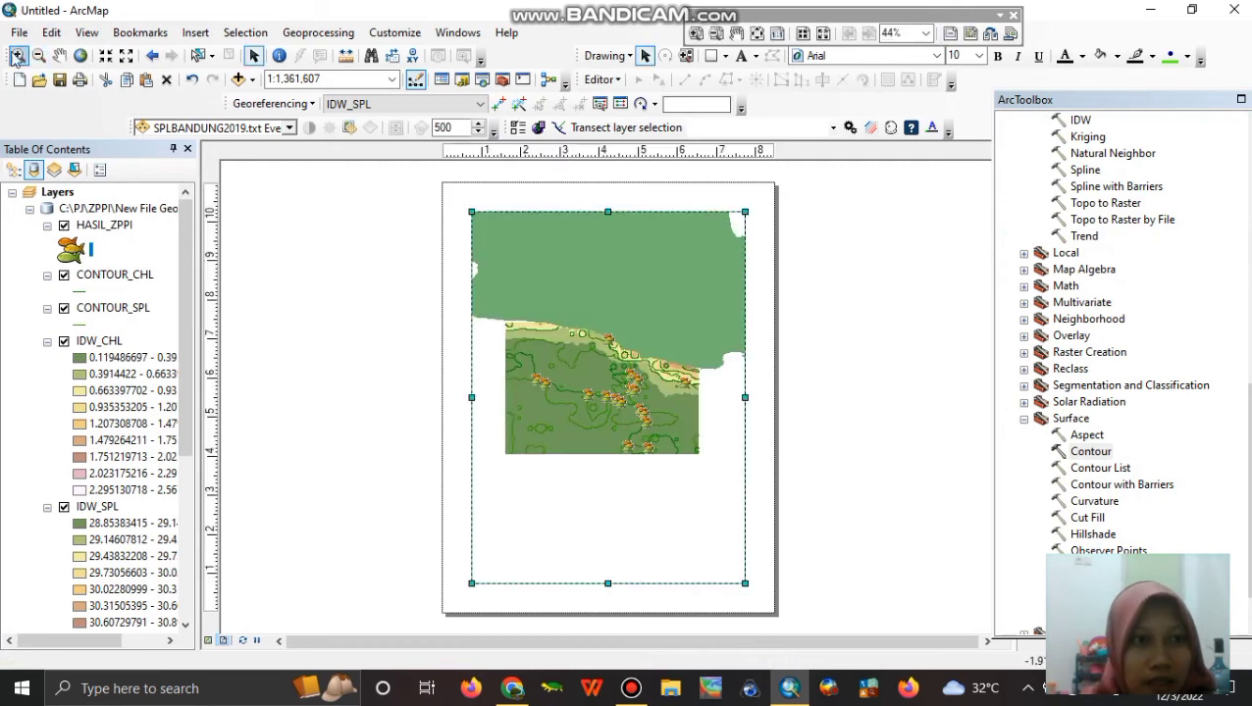
{"action": "left_click", "coordinate": [19, 33]}
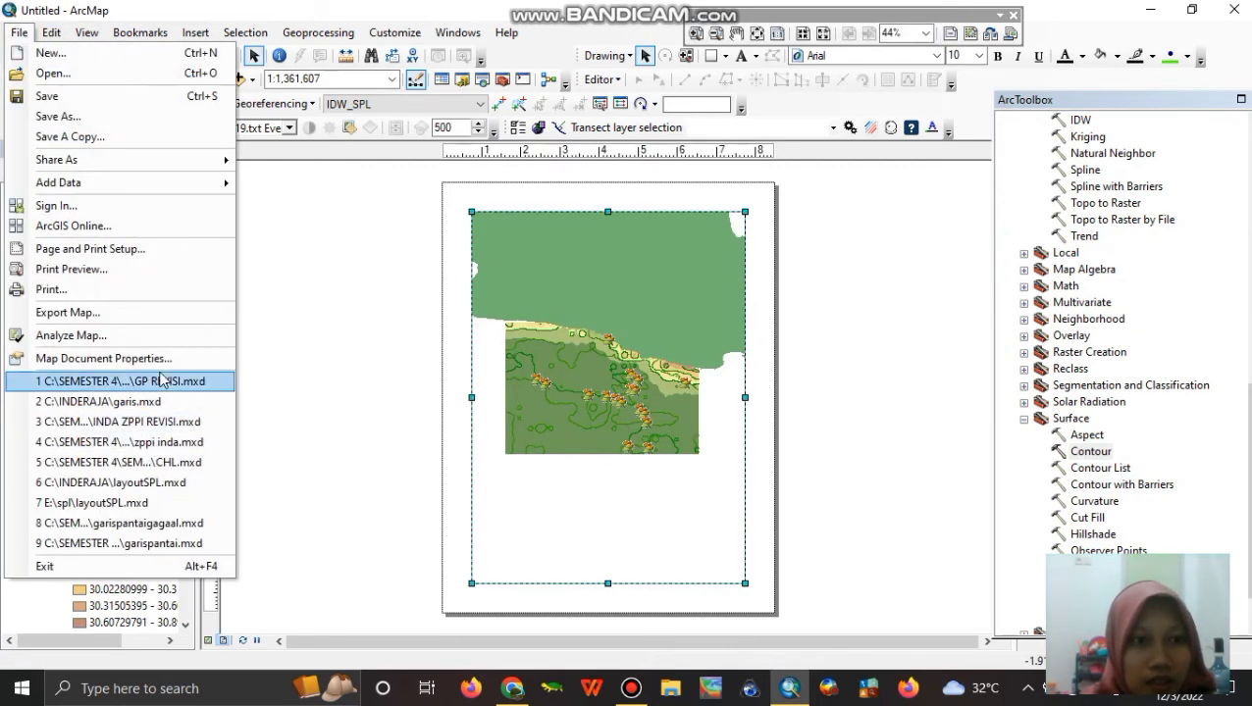
{"action": "left_click", "coordinate": [167, 250]}
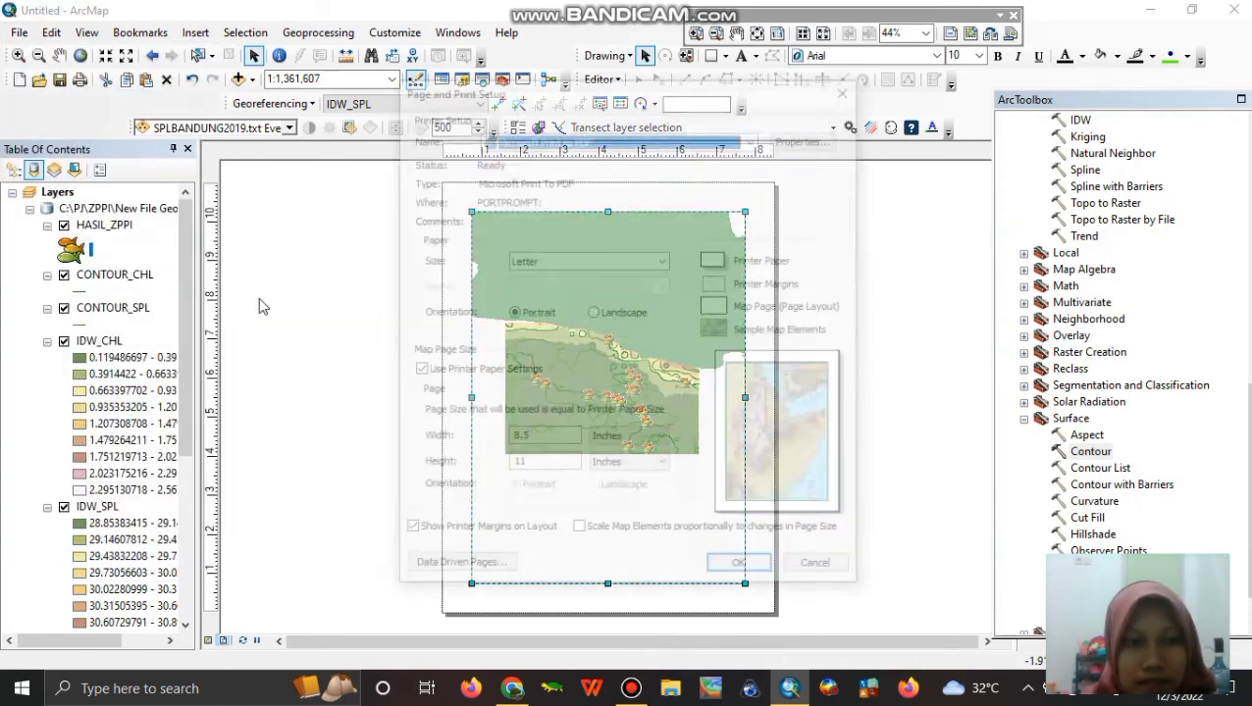
{"action": "left_click", "coordinate": [598, 313]}
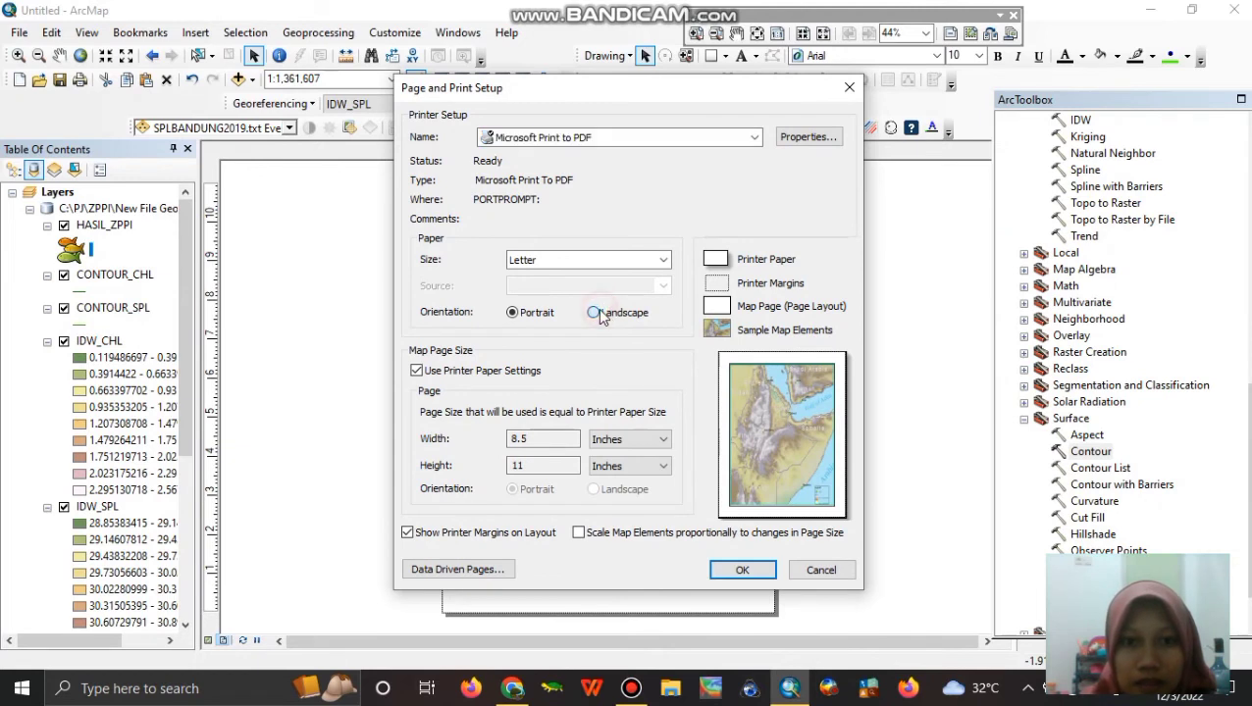
{"action": "left_click", "coordinate": [662, 261]}
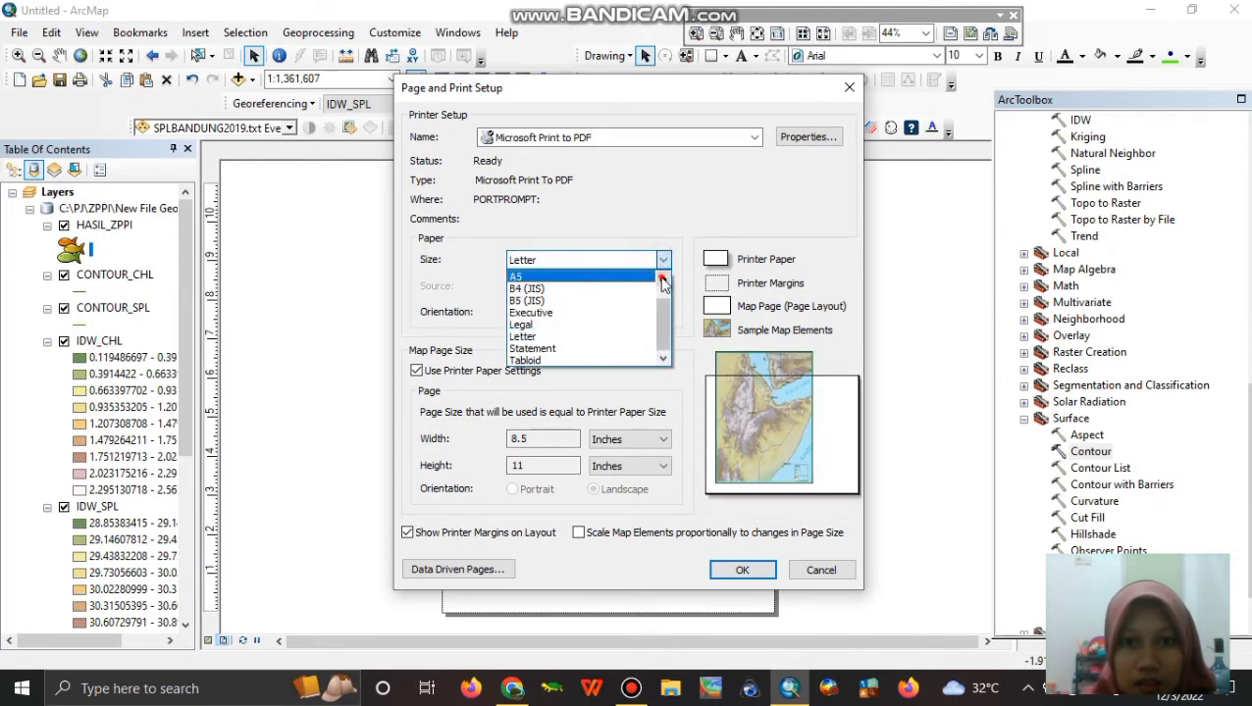
{"action": "left_click", "coordinate": [664, 280]}
{"action": "left_click", "coordinate": [663, 280]}
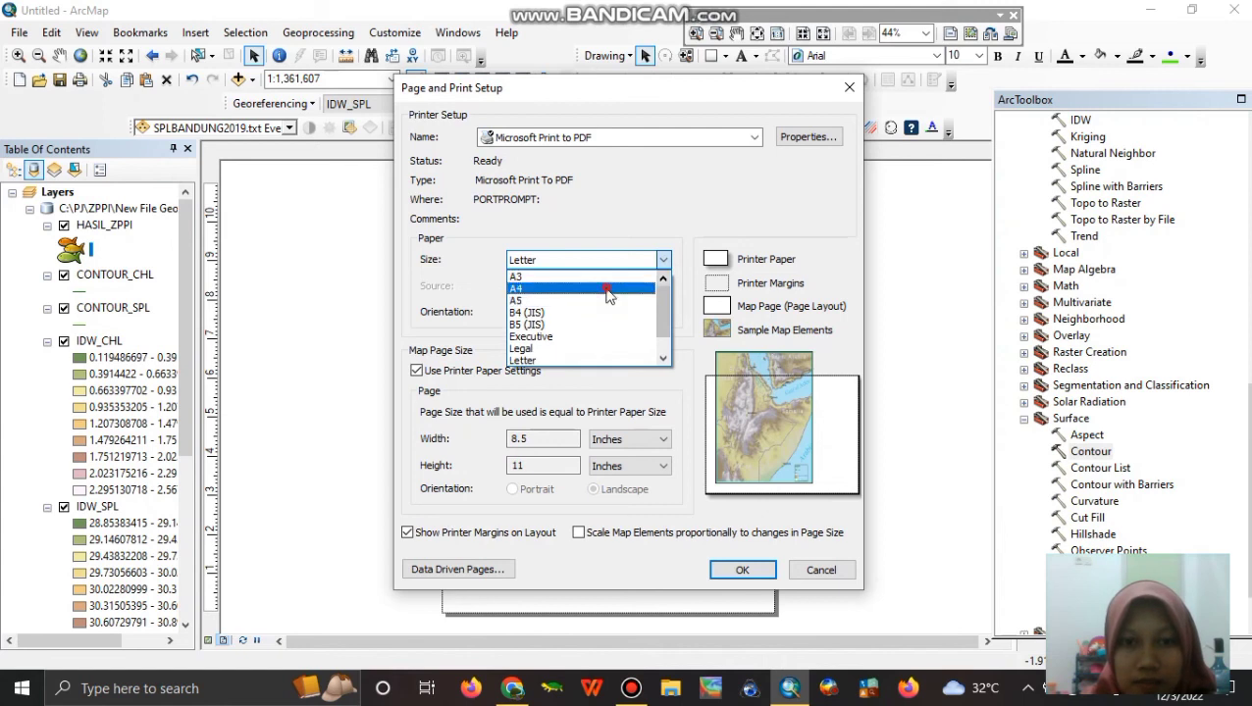
{"action": "left_click", "coordinate": [601, 288]}
{"action": "left_click", "coordinate": [743, 572]}
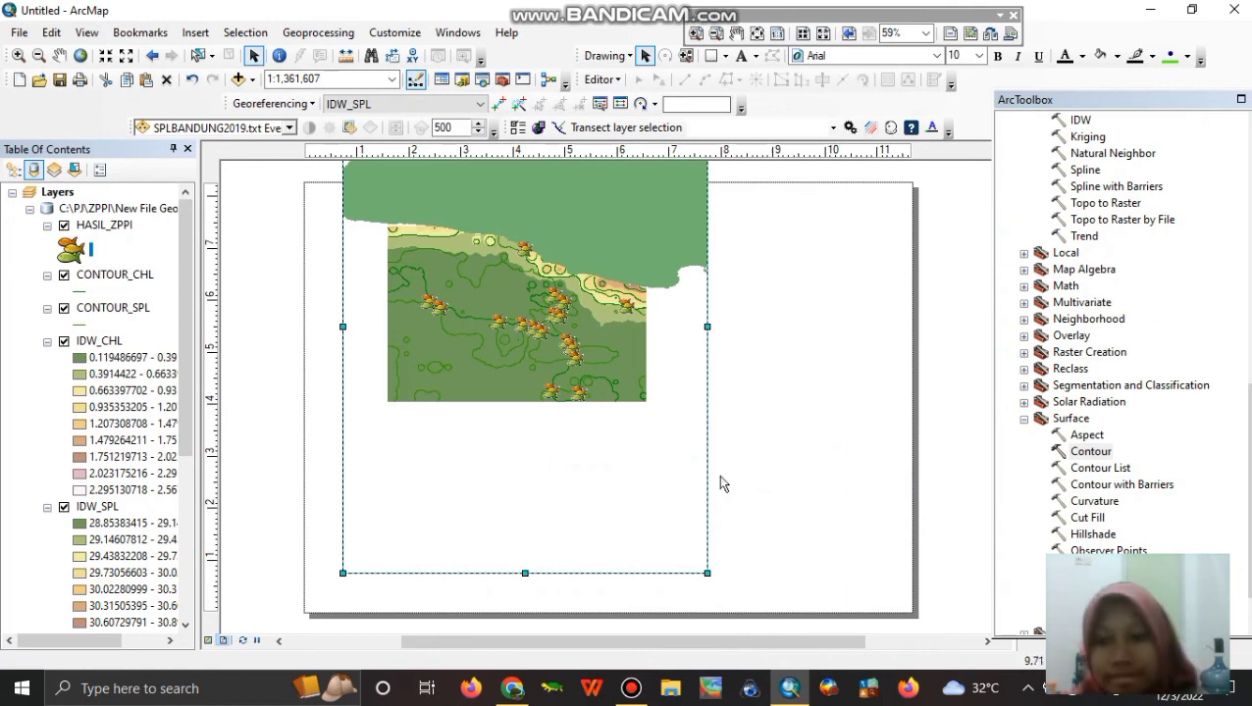
Resize the data frame on the page and draw red circles around the clusters of fish symbols.
{"action": "left_click_drag", "start_coordinate": [525, 573], "coordinate": [525, 469]}
{"action": "left_click_drag", "start_coordinate": [500, 275], "coordinate": [538, 469]}
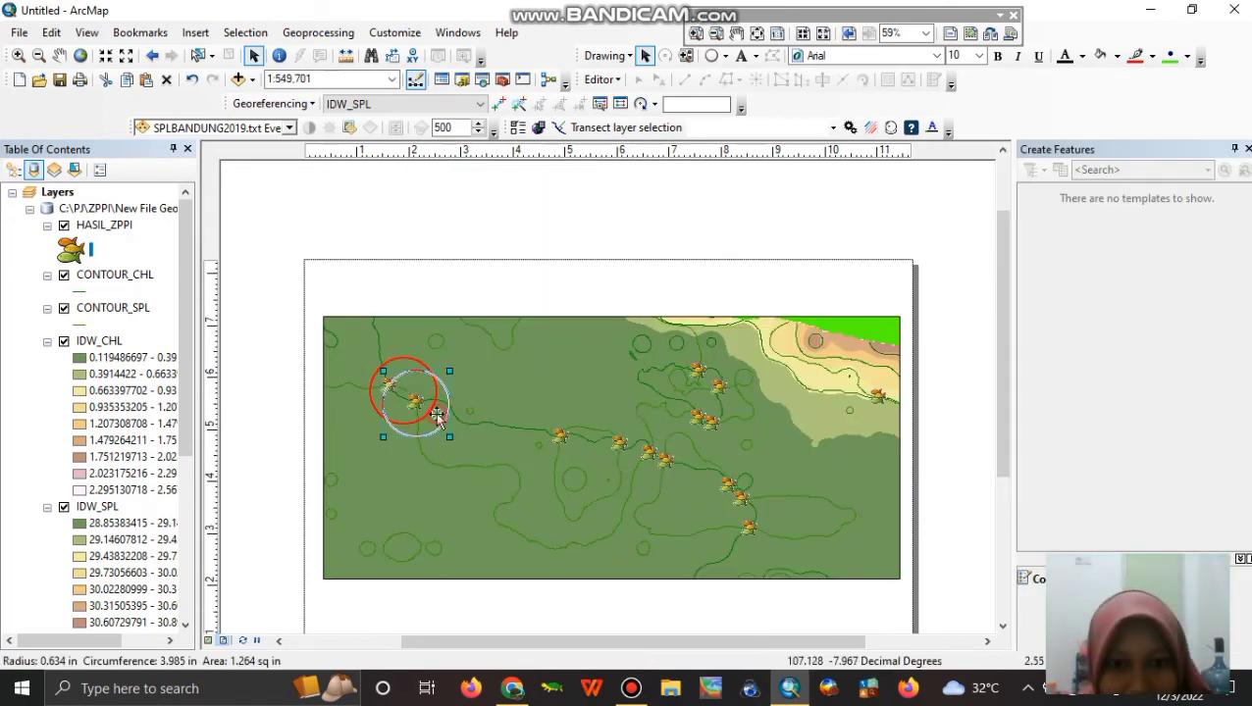
{"action": "mouse_move", "coordinate": [643, 449]}
{"action": "left_mouse_down"}
{"action": "mouse_move", "coordinate": [676, 483]}
{"action": "mouse_move", "coordinate": [759, 510]}
{"action": "left_mouse_up"}
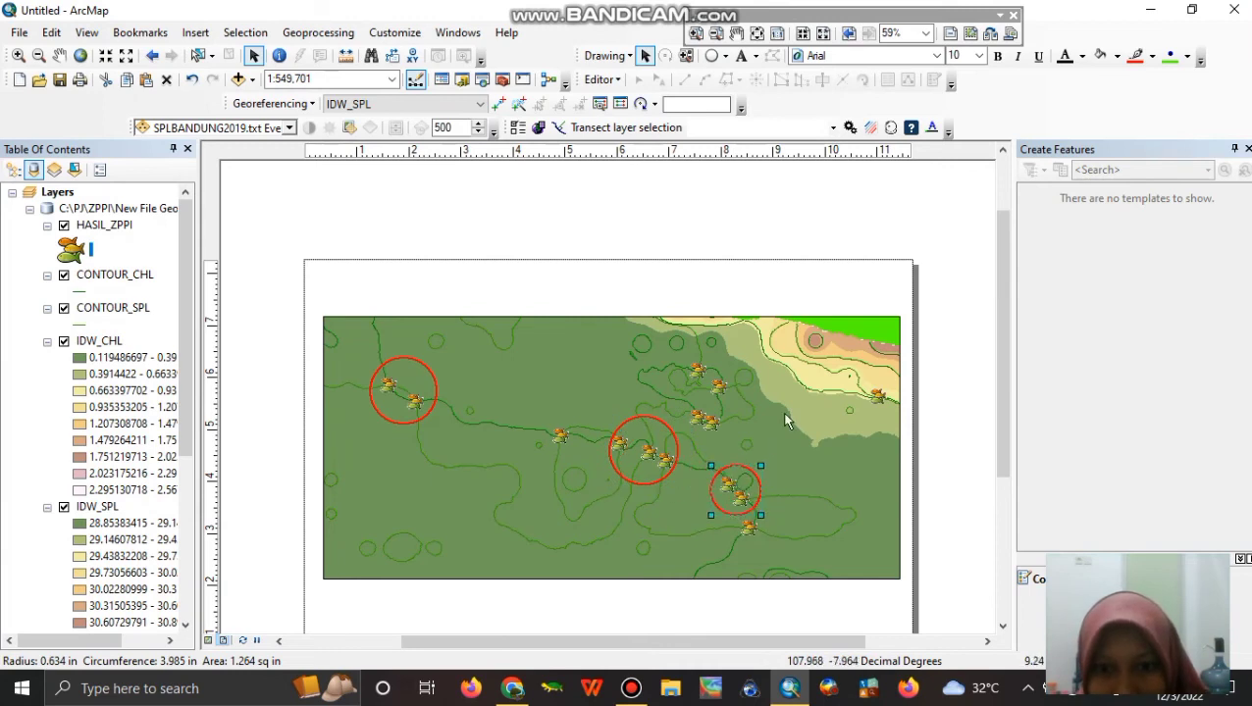
{"action": "left_click_drag", "start_coordinate": [705, 423], "coordinate": [726, 444]}
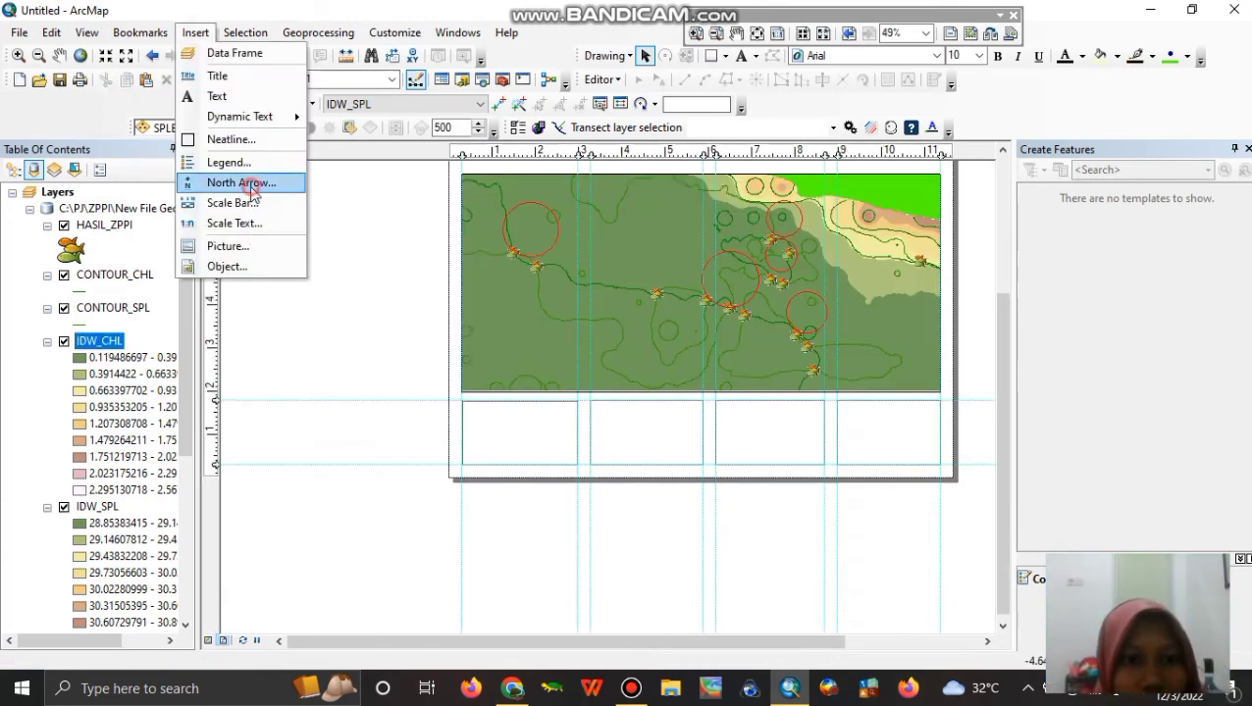
Insert a compass-style north arrow and place it in the upper part of the first box below the map.
{"action": "left_click", "coordinate": [226, 180]}
{"action": "scroll", "coordinate": [635, 433], "scroll_direction": "up", "scroll_amount": 2}
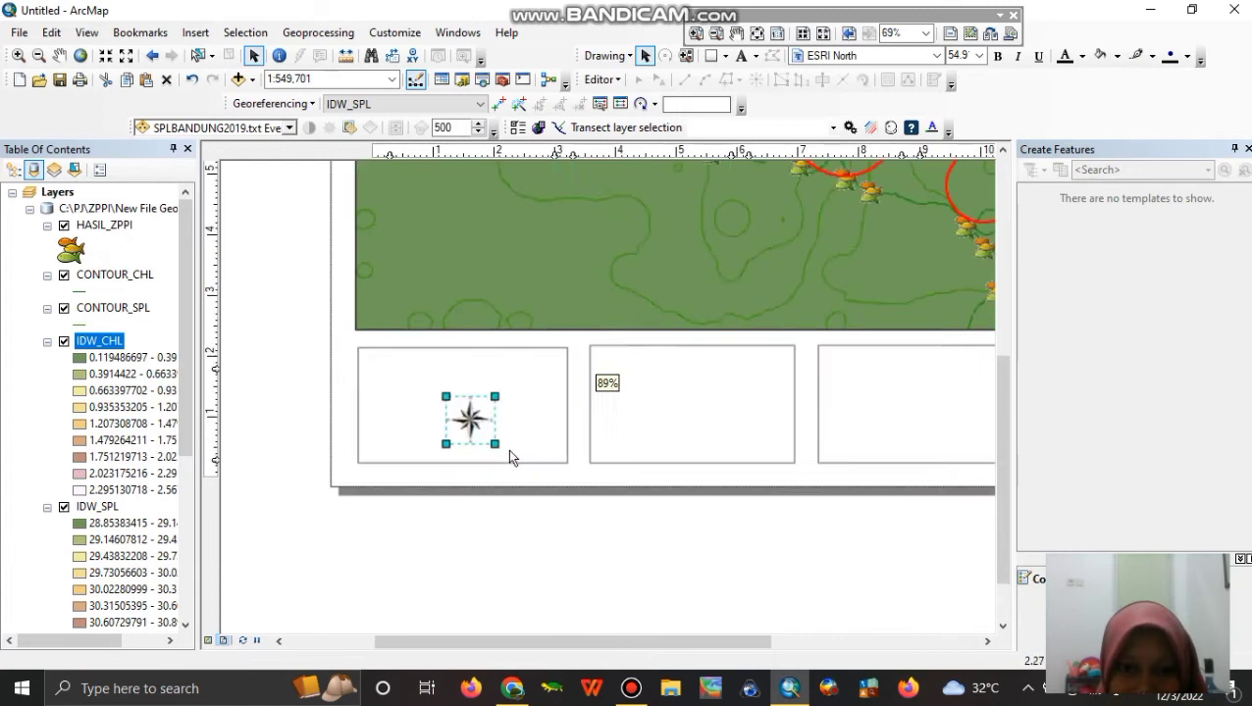
{"action": "left_click_drag", "start_coordinate": [508, 455], "coordinate": [470, 353]}
Insert a scale bar in kilometers and place it beneath the north arrow in the first box.
{"action": "left_click", "coordinate": [195, 32]}
{"action": "left_click", "coordinate": [232, 201]}
{"action": "left_click", "coordinate": [358, 333]}
{"action": "left_click", "coordinate": [579, 530]}
{"action": "left_click", "coordinate": [340, 413]}
{"action": "left_click", "coordinate": [728, 382]}
{"action": "left_click_drag", "start_coordinate": [451, 150], "coordinate": [452, 150]}
{"action": "left_click_drag", "start_coordinate": [449, 346], "coordinate": [435, 390]}
{"action": "left_click", "coordinate": [441, 422]}
Insert a ratio scale text and place it beneath the scale bar in the first box.
{"action": "left_click", "coordinate": [195, 33]}
{"action": "left_click", "coordinate": [232, 223]}
{"action": "left_click", "coordinate": [383, 333]}
{"action": "left_click", "coordinate": [523, 256]}
{"action": "left_click", "coordinate": [523, 234]}
{"action": "left_click", "coordinate": [578, 557]}
{"action": "left_click", "coordinate": [343, 419]}
{"action": "left_click_drag", "start_coordinate": [613, 398], "coordinate": [471, 410]}
{"action": "left_click", "coordinate": [540, 407]}
Add a text element in the first box reading "Sumber :" and, on a second line, "1. Citra Satelit Aqua MODIS Level 3".
{"action": "left_click", "coordinate": [741, 56]}
{"action": "left_click", "coordinate": [455, 438]}
{"action": "double_click", "coordinate": [465, 439]}
{"action": "type", "text": "Sumber :"}
{"action": "key", "text": "Return"}
{"action": "type", "text": "1. Citra Satelit Aqua MODIS Level 3"}
Format the Sumber note in regular Times New Roman, size 12.
{"action": "left_click", "coordinate": [720, 457]}
{"action": "left_click", "coordinate": [735, 536]}
{"action": "left_click", "coordinate": [730, 460]}
{"action": "left_click", "coordinate": [735, 536]}
{"action": "left_click", "coordinate": [615, 497]}
{"action": "double_click", "coordinate": [432, 450]}
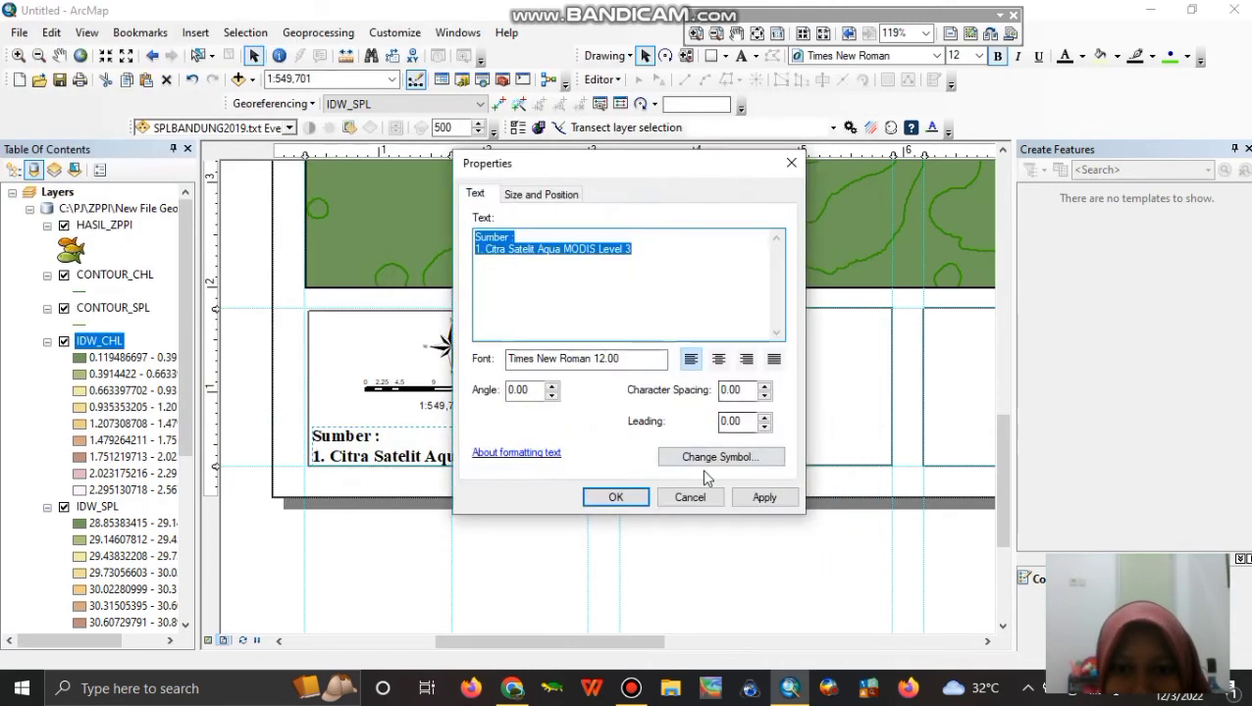
{"action": "left_click", "coordinate": [616, 497]}
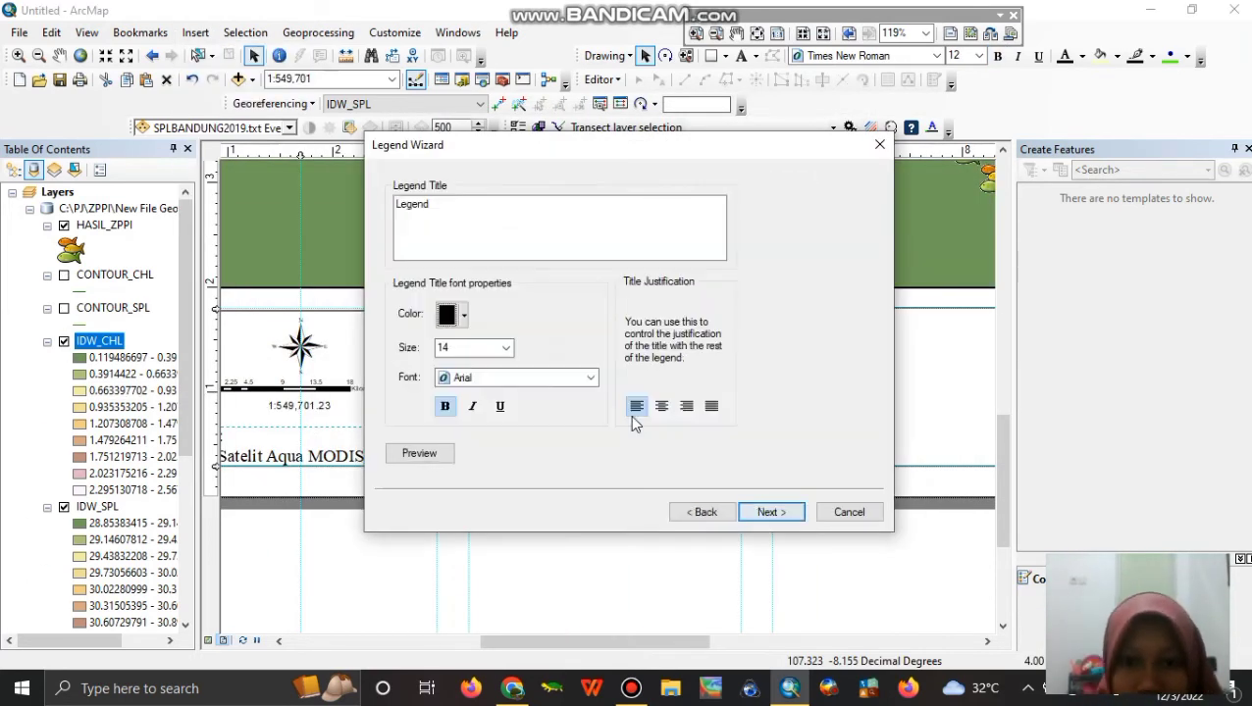
Insert a Legenda legend in the second box and a Proyeksi note: Sistem Proyeksi : Geografis, Datum : WGS 1984, Unit : Degrees Minutes Second.
{"action": "left_click", "coordinate": [768, 511]}
{"action": "left_click", "coordinate": [769, 511]}
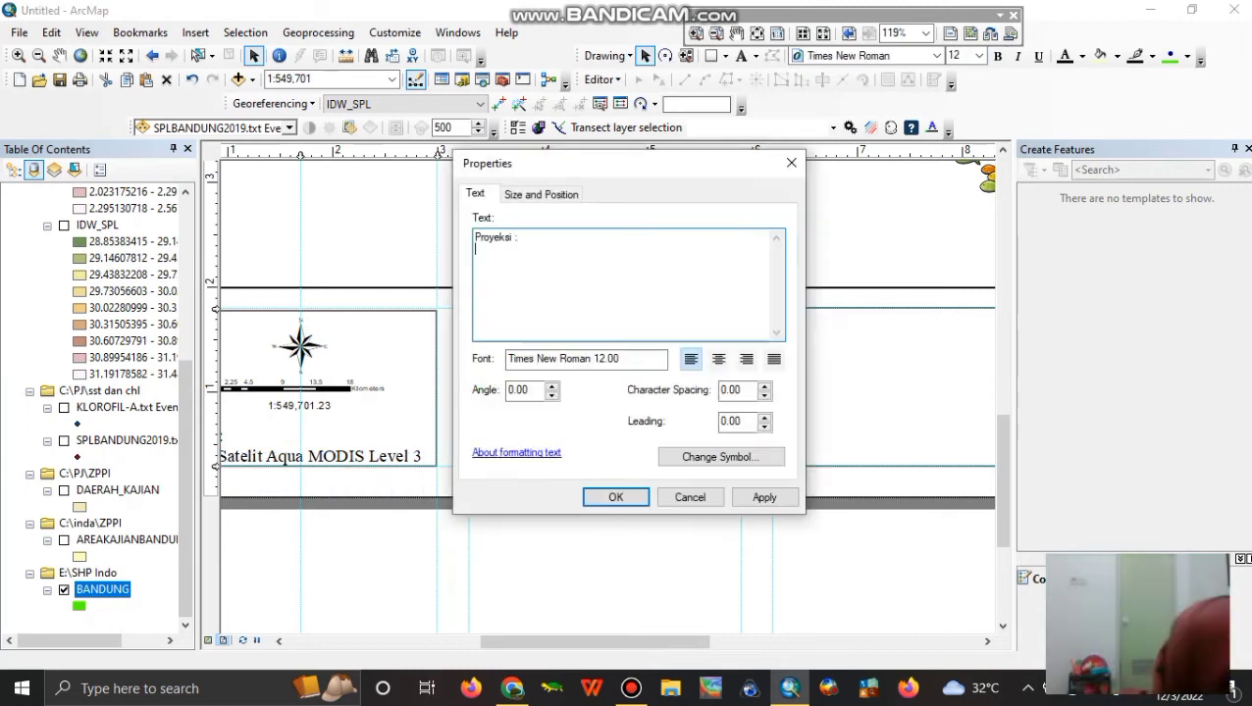
{"action": "type", "text": "Sistem Proyeksi : Geografis"}
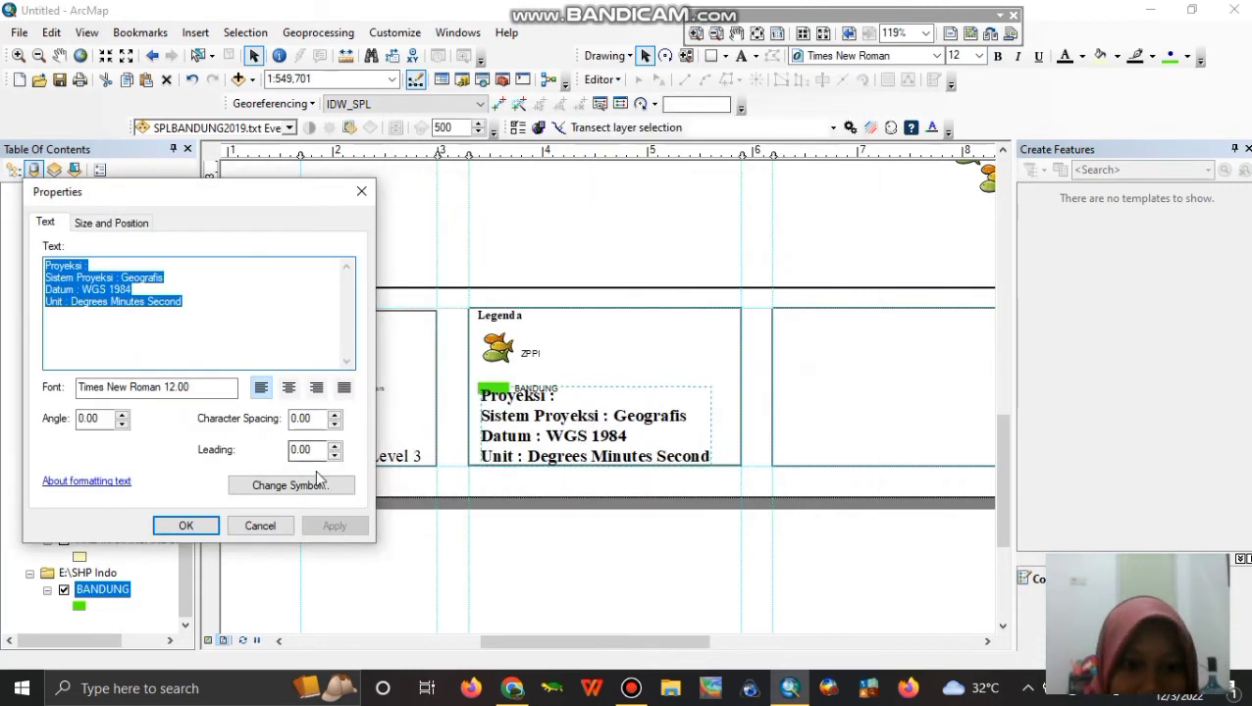
{"action": "left_click", "coordinate": [184, 525]}
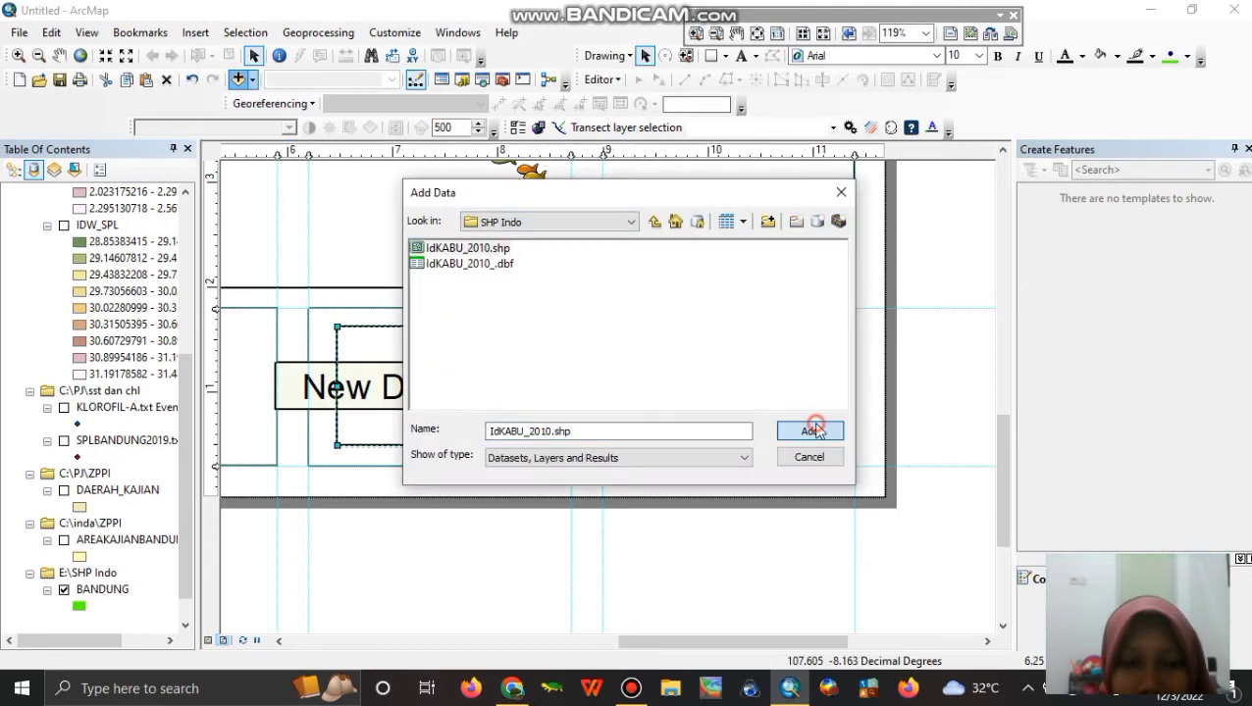
Add IdKABU_2010.shp to the new data frame and give the inset a graticule with 20-degree intervals.
{"action": "left_click", "coordinate": [810, 430]}
{"action": "left_click", "coordinate": [722, 402]}
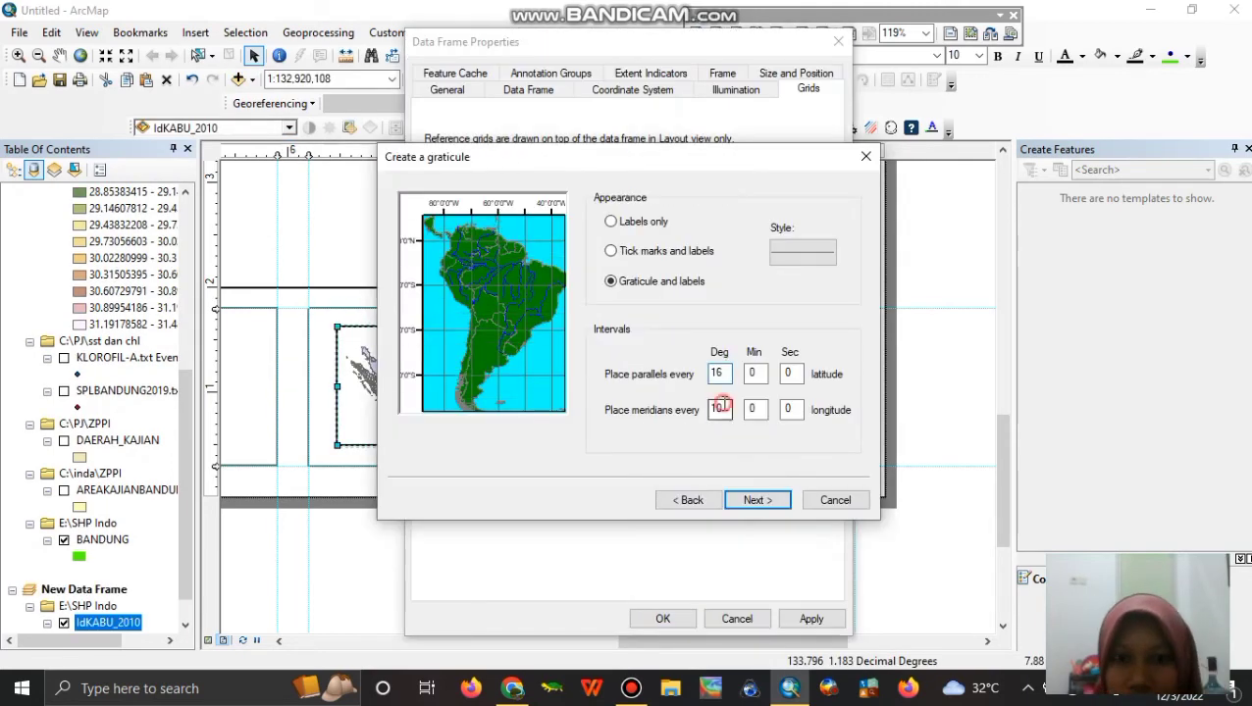
{"action": "type", "text": "20"}
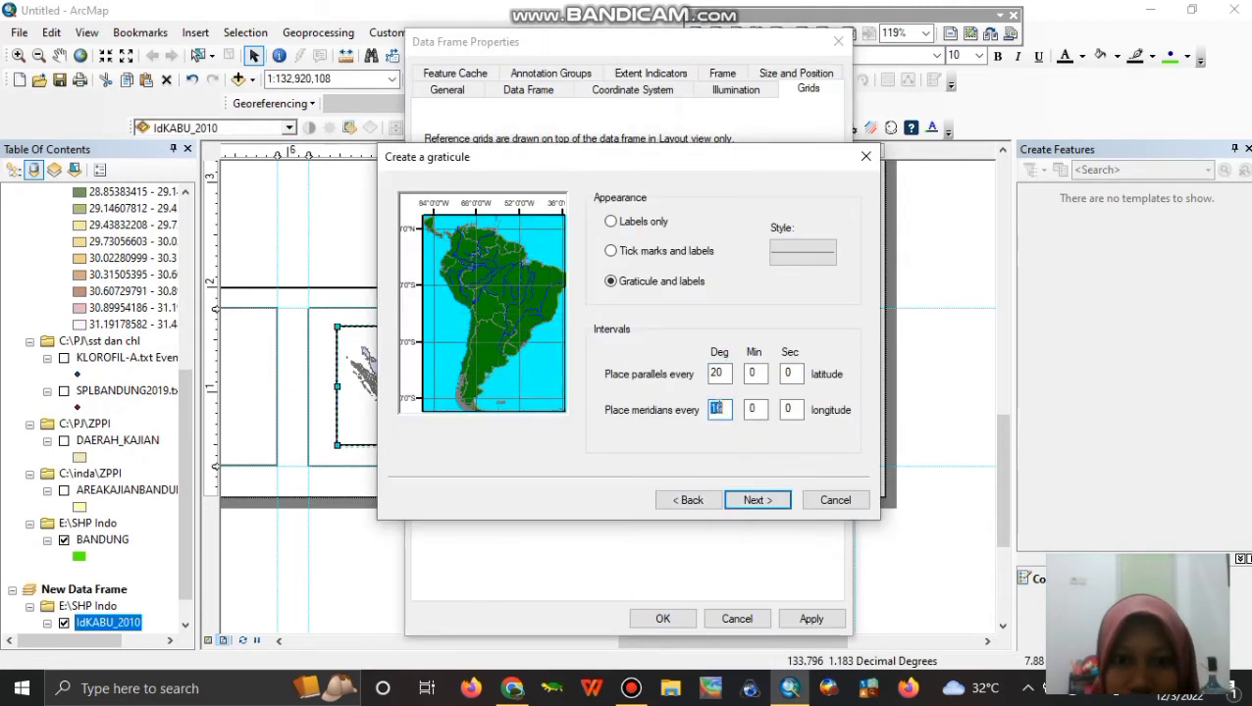
Show a red extent indicator for Layers on the inset and fit the 1:15,000,000 inset within the third box.
{"action": "left_click", "coordinate": [704, 239]}
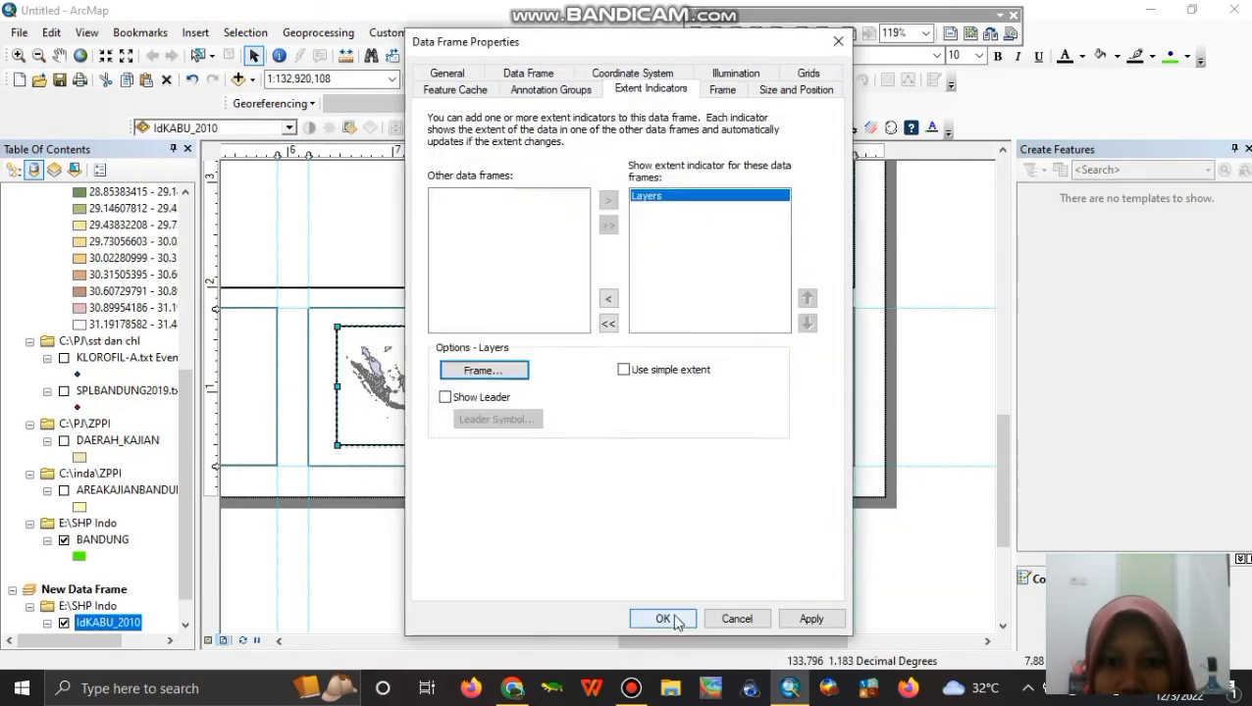
{"action": "left_click", "coordinate": [636, 185]}
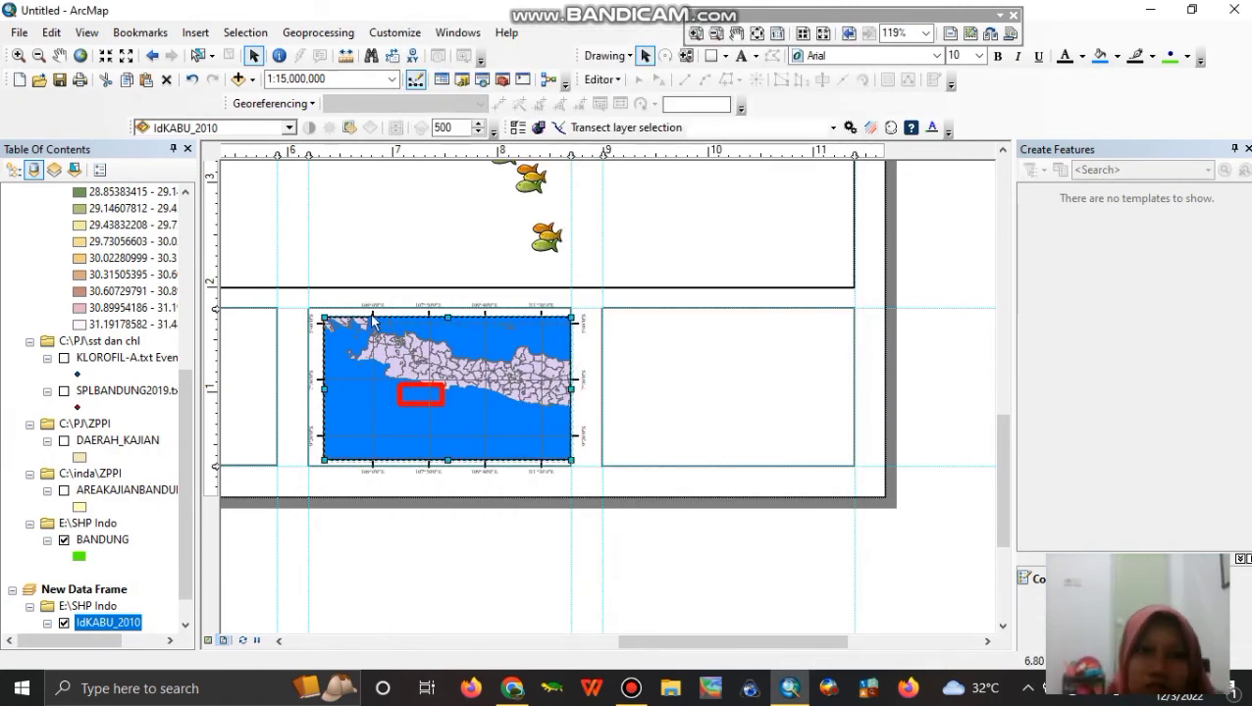
{"action": "left_click_drag", "start_coordinate": [557, 153], "coordinate": [551, 153]}
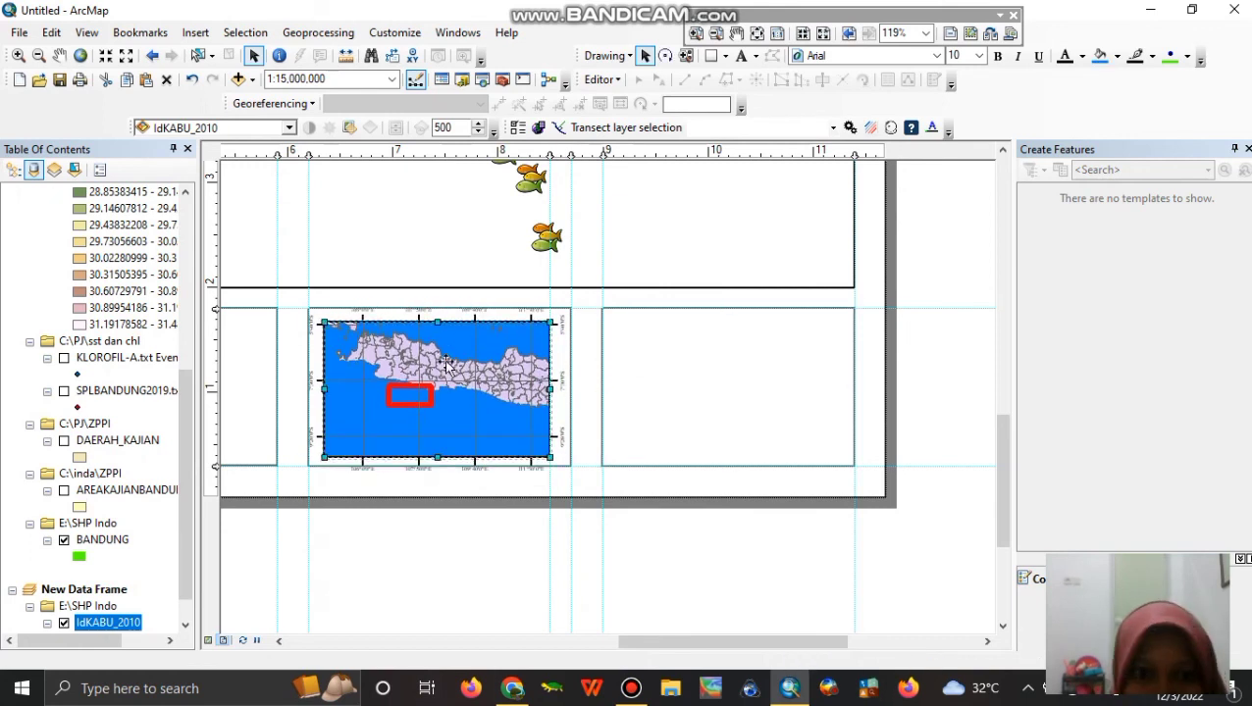
Add text in the fourth box reading PRAKTIKUM, PEMETAAN SUMBERDAYA LAUT, followed by the author's name, student number and class A.
{"action": "left_click", "coordinate": [735, 354]}
{"action": "left_click", "coordinate": [741, 55]}
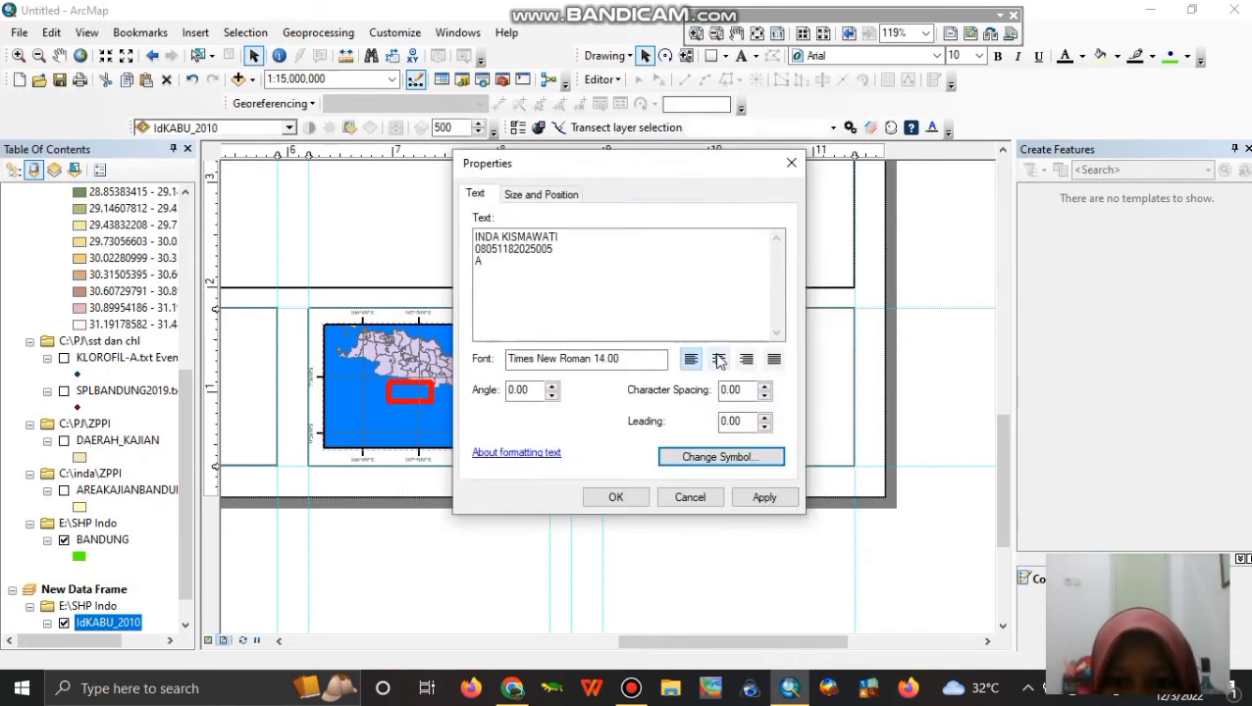
{"action": "key", "text": "Return"}
{"action": "double_click", "coordinate": [727, 432]}
{"action": "left_click", "coordinate": [475, 236]}
{"action": "type", "text": "PRAKTIKUM"}
{"action": "key", "text": "Return"}
{"action": "type", "text": "PEMETAAN SUMBERDAYA LAUT"}
{"action": "key", "text": "Return"}
Format the fourth box's text as centred bold Times New Roman and place the university logo above it.
{"action": "left_click", "coordinate": [698, 458]}
{"action": "left_click", "coordinate": [765, 498]}
{"action": "left_click", "coordinate": [718, 459]}
{"action": "left_click", "coordinate": [536, 248]}
{"action": "key", "text": "Return"}
{"action": "key", "text": "BackSpace"}
{"action": "left_click", "coordinate": [720, 457]}
{"action": "double_click", "coordinate": [727, 422]}
{"action": "left_click", "coordinate": [720, 457]}
{"action": "left_click", "coordinate": [735, 537]}
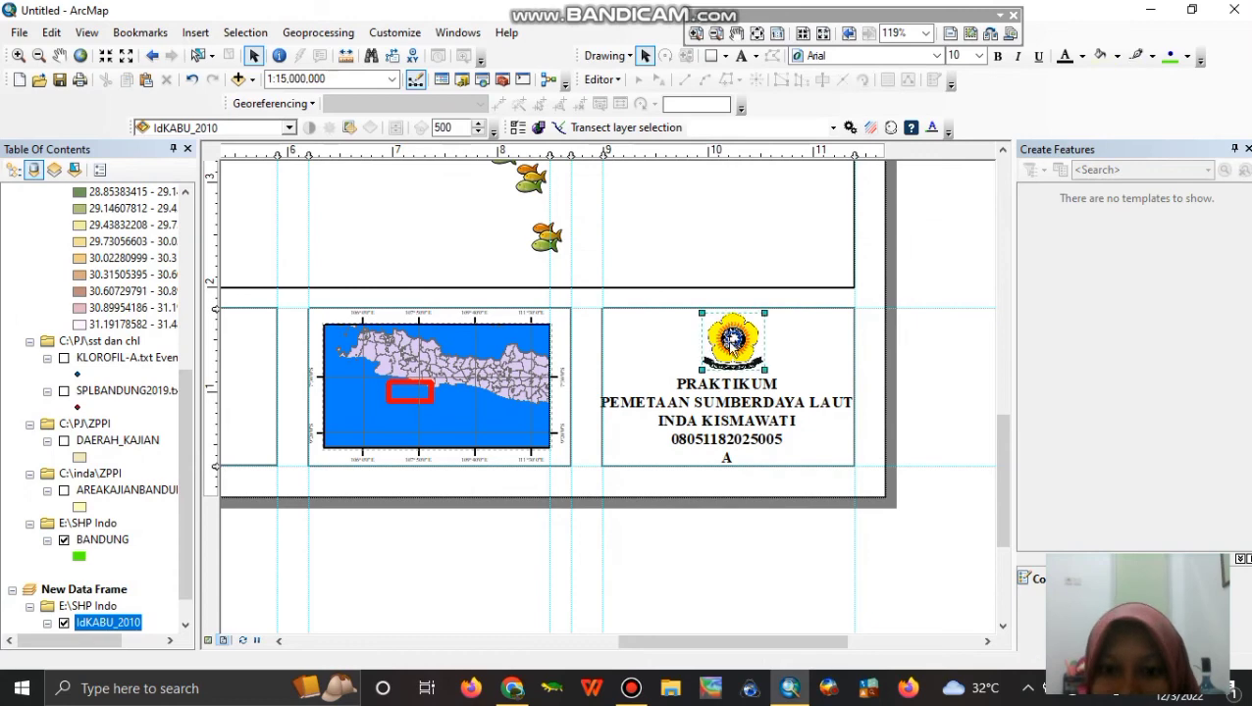
{"action": "right_click", "coordinate": [87, 223]}
{"action": "left_click", "coordinate": [147, 208]}
{"action": "scroll", "coordinate": [147, 392], "scroll_direction": "down", "scroll_amount": 10}
{"action": "right_click", "coordinate": [105, 507]}
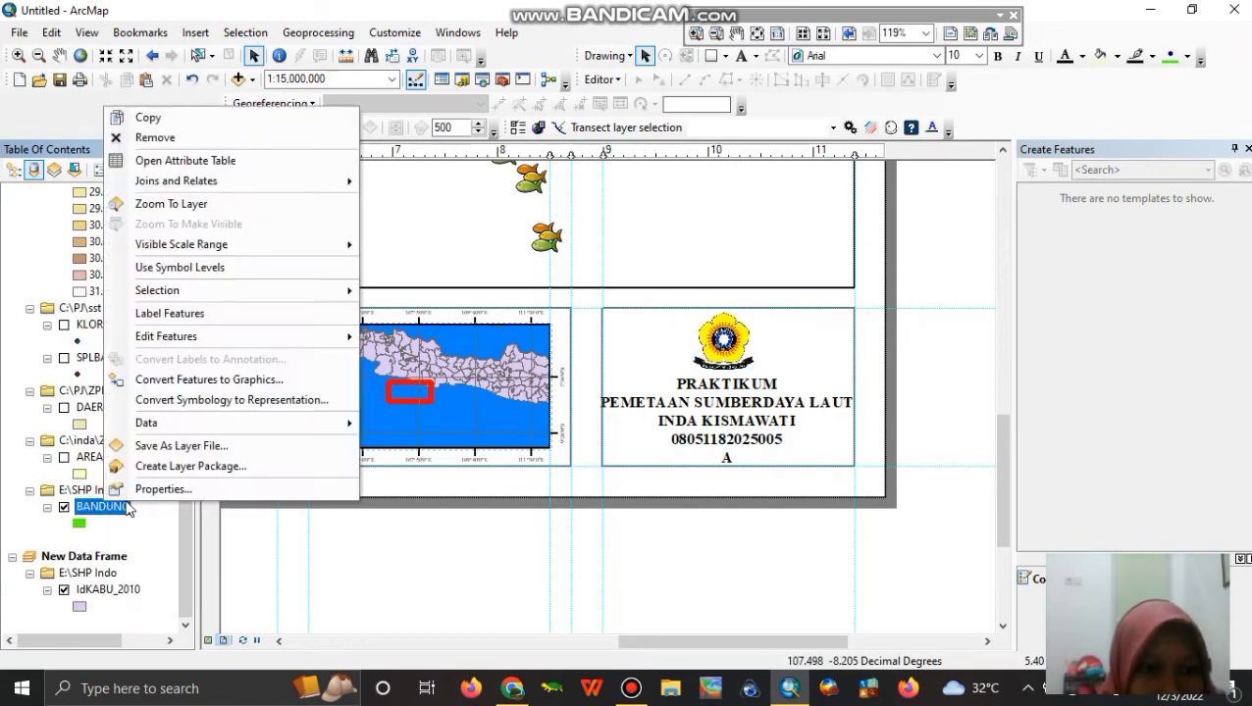
{"action": "left_click", "coordinate": [729, 228]}
{"action": "double_click", "coordinate": [730, 229]}
{"action": "left_click", "coordinate": [552, 90]}
{"action": "left_click", "coordinate": [736, 619]}
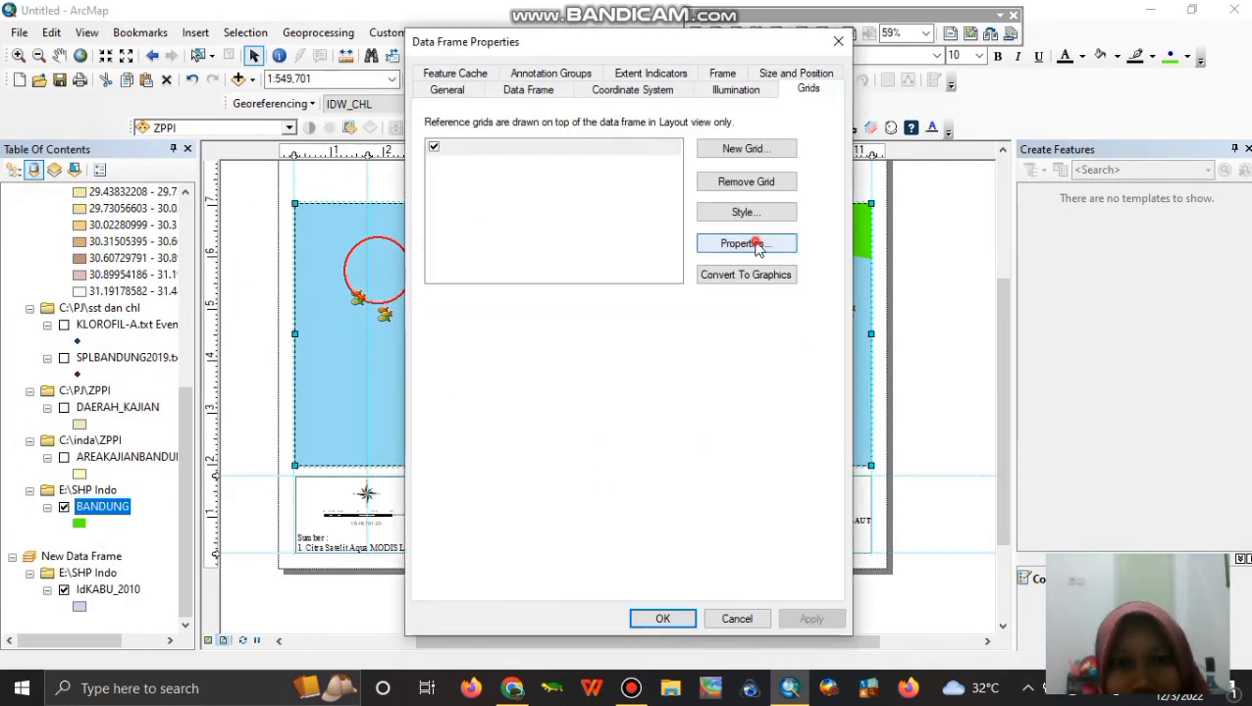
Edit the main map's graticule, entering 0 degrees for the X and Y axis intervals and adjusting the label settings.
{"action": "left_click", "coordinate": [741, 245]}
{"action": "left_click", "coordinate": [637, 559]}
{"action": "left_click", "coordinate": [758, 244]}
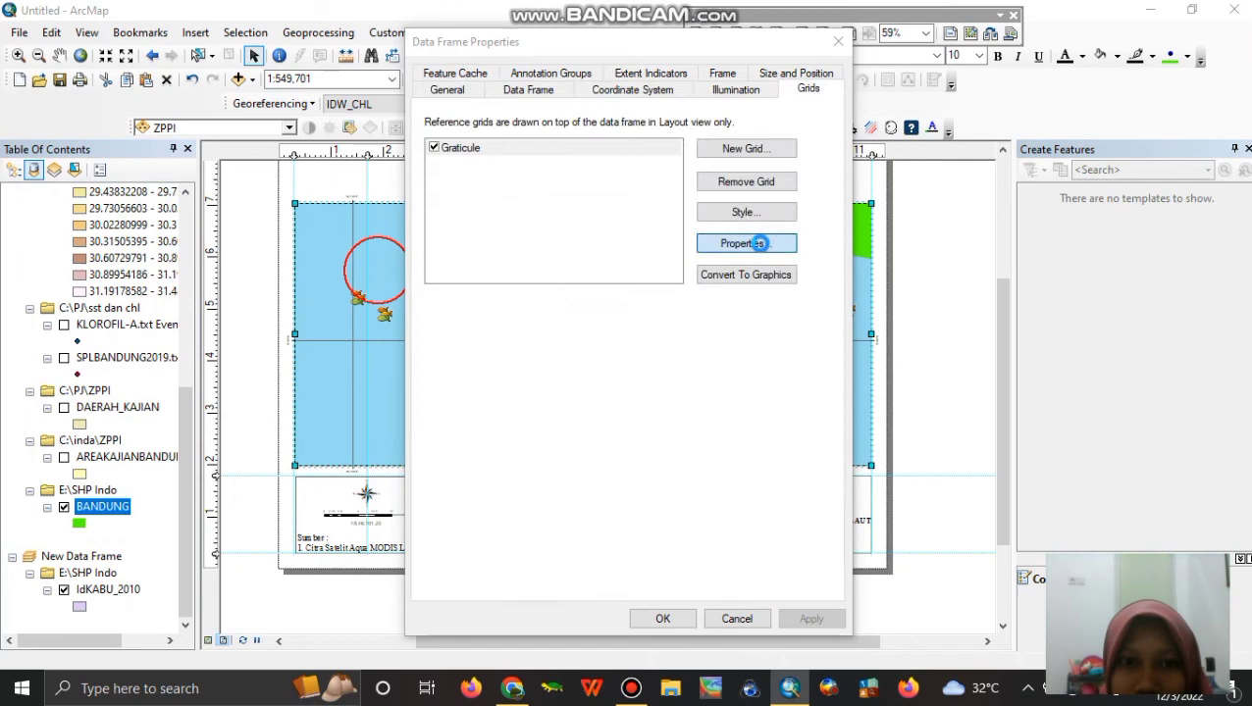
{"action": "type", "text": "0"}
{"action": "double_click", "coordinate": [538, 212]}
{"action": "type", "text": "0"}
{"action": "double_click", "coordinate": [608, 213]}
{"action": "left_click", "coordinate": [652, 562]}
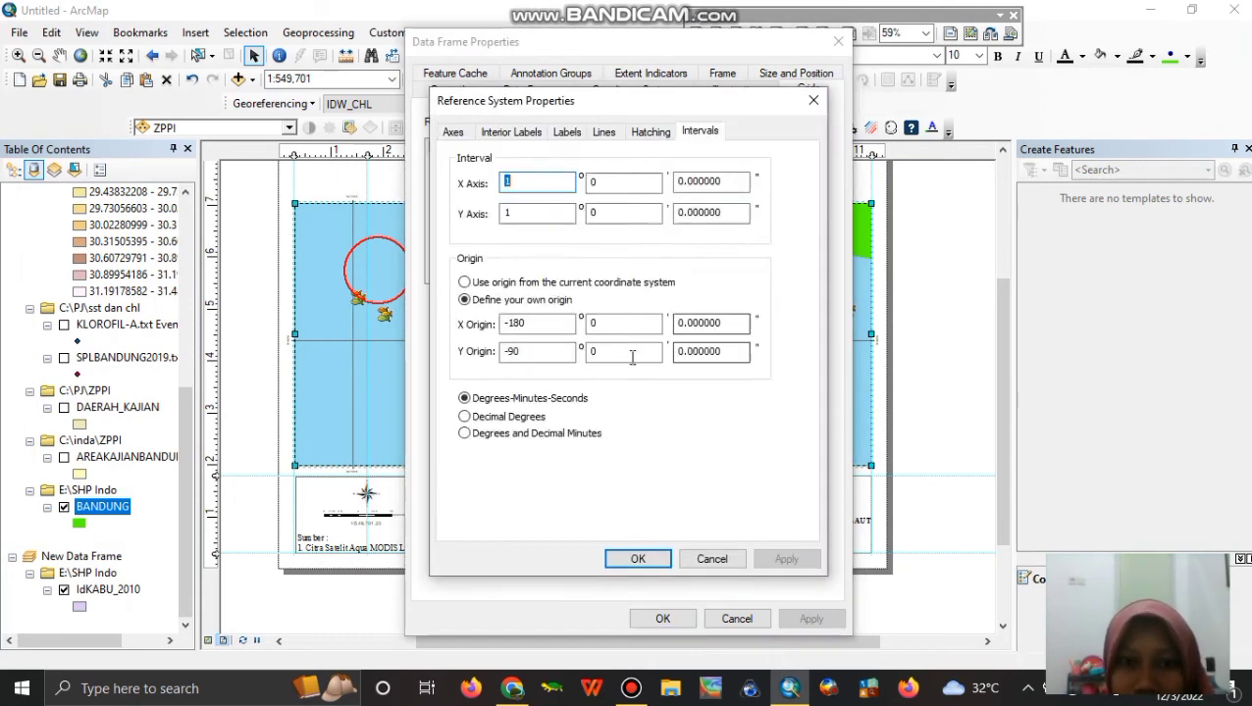
{"action": "left_click", "coordinate": [568, 129]}
{"action": "left_click", "coordinate": [651, 280]}
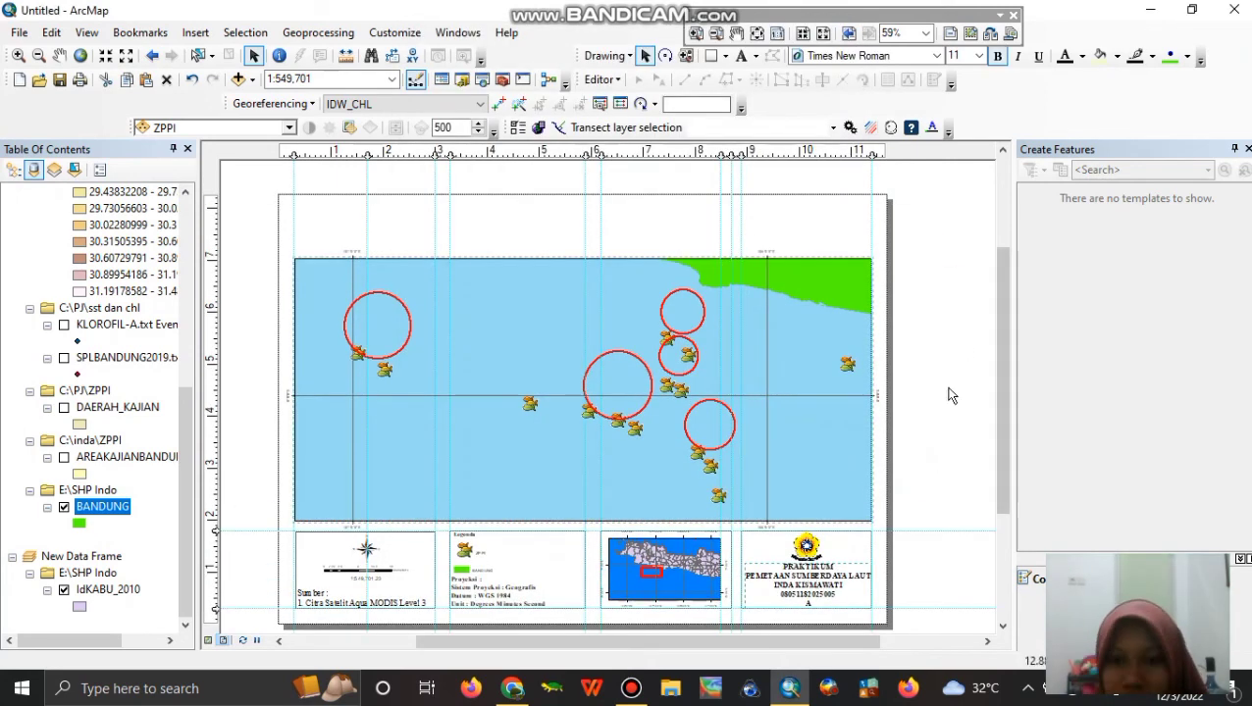
Insert a title in the box above the map reading "PETA SEBARAN ZONA POTENSI PENANGKAPAN IKAN (ZPPI)" and, on a second line, "DI PERAIRAN".
{"action": "left_click", "coordinate": [589, 335]}
{"action": "double_click", "coordinate": [584, 233]}
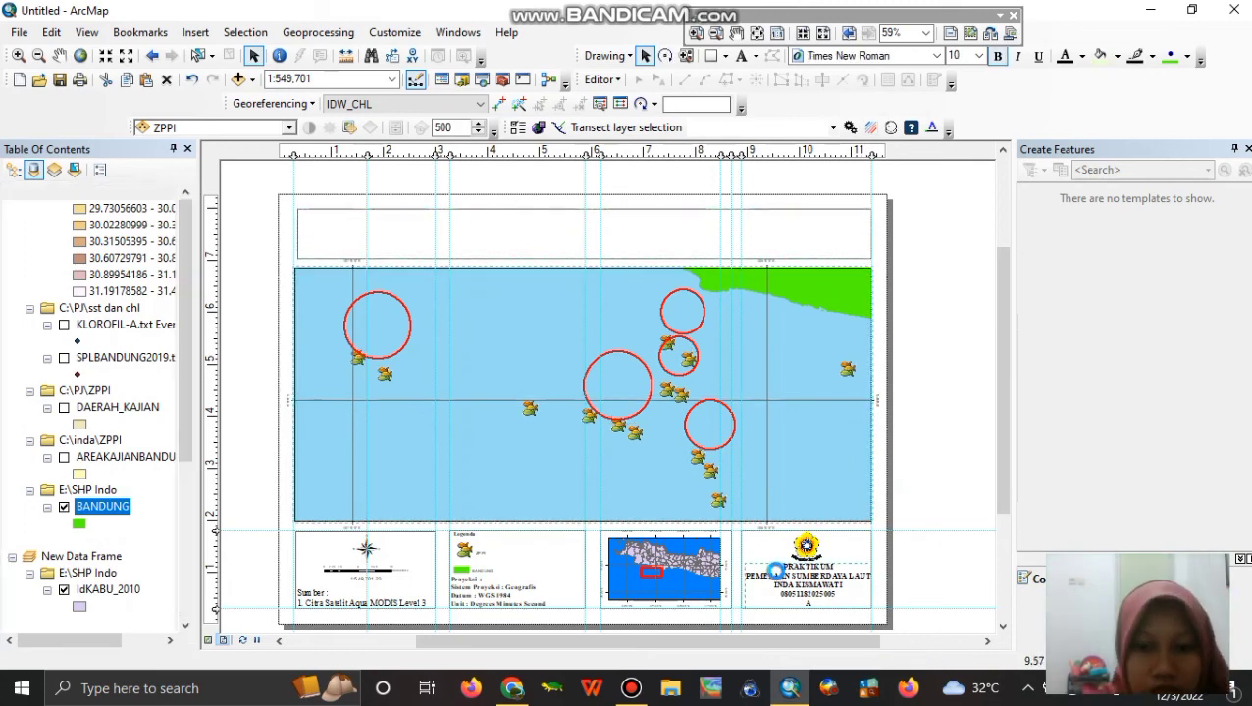
{"action": "type", "text": "PETA SEBARAN ZONA POTENSI PENANGKAPAN IKAN (ZPPI)"}
{"action": "key", "text": "Return"}
{"action": "type", "text": "DI PERAIRAN"}
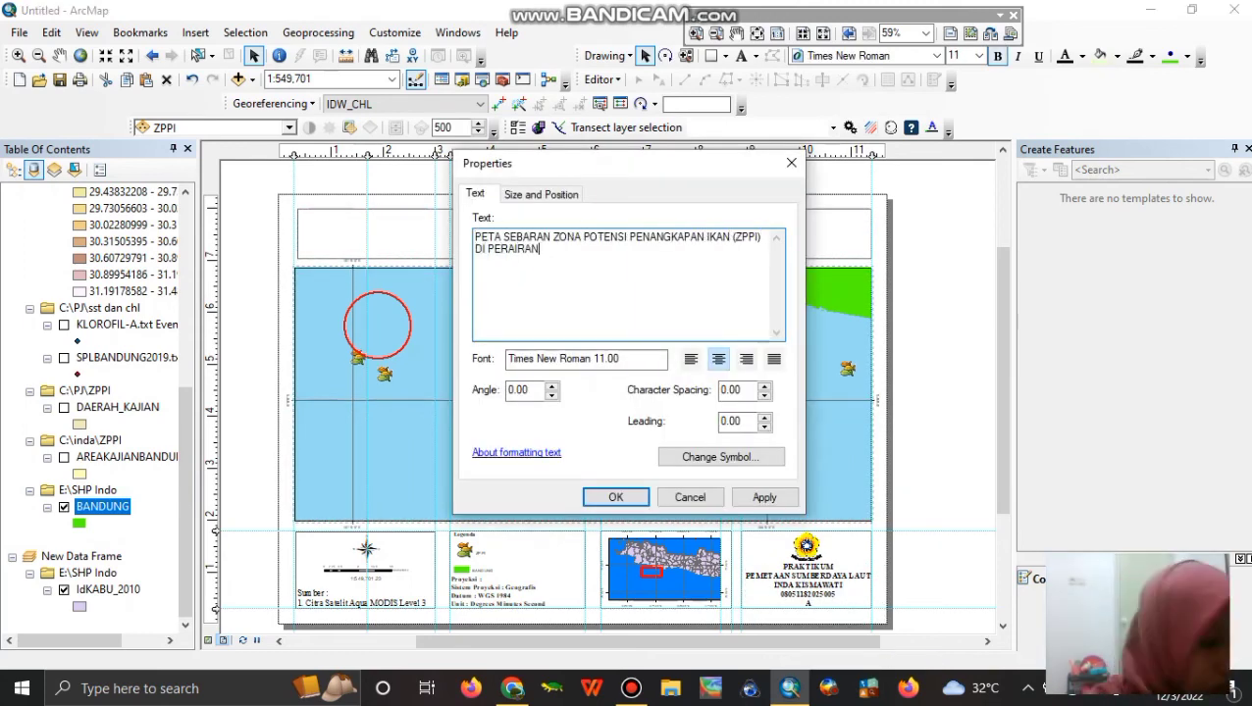